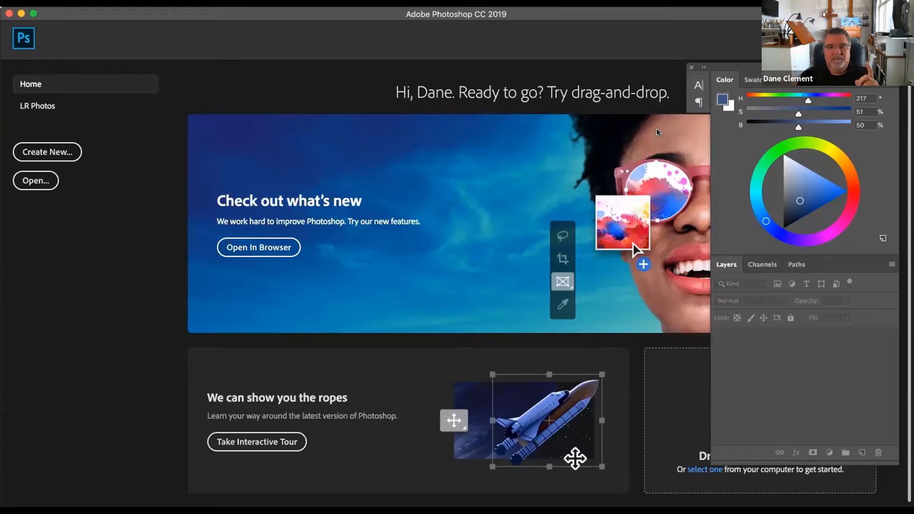
pyautogui.click(107, 1)
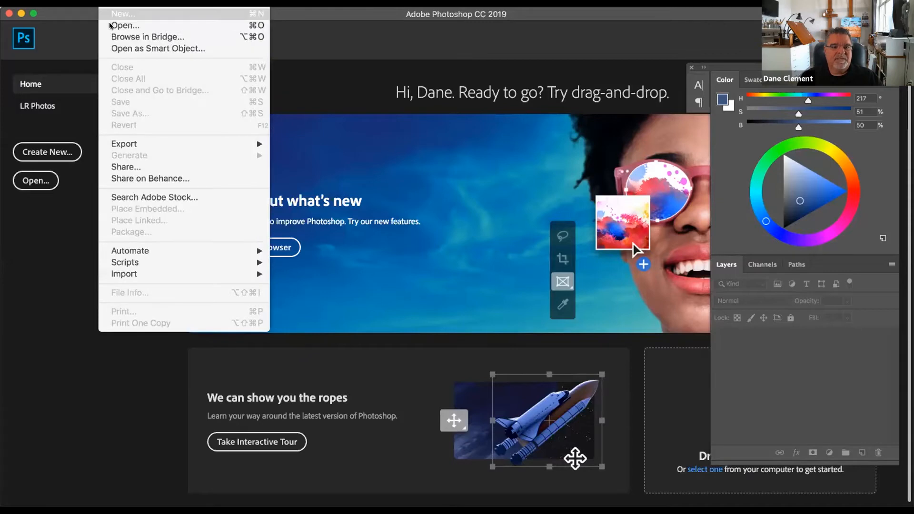
pyautogui.click(110, 26)
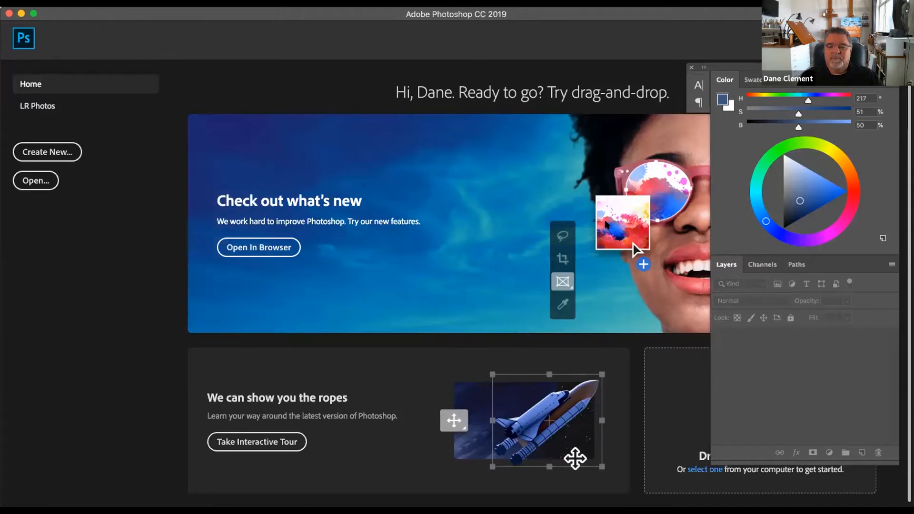
pyautogui.click(591, 321)
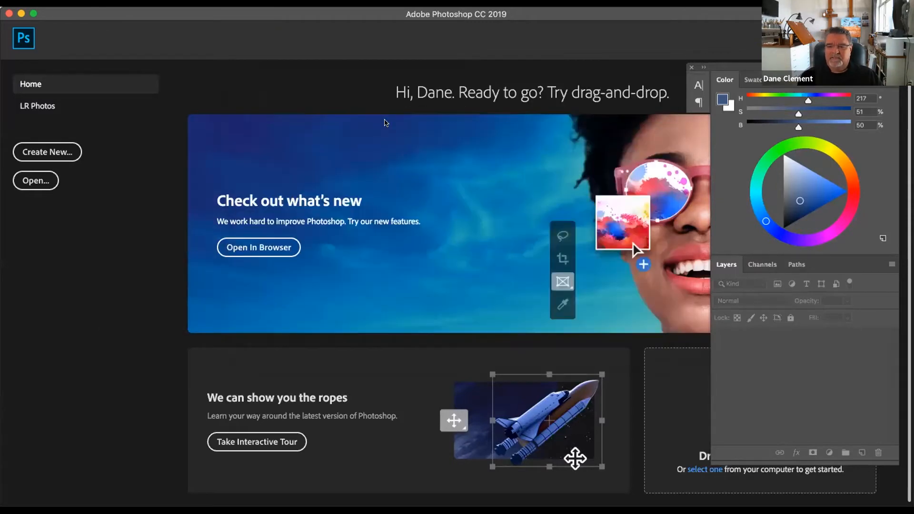
# - Examine the color mode and background contents options for a new document, choosing RGB Color and Transparent
pyautogui.moveTo(745, 66); pyautogui.dragTo(704, 68)
pyautogui.click(106, 7)
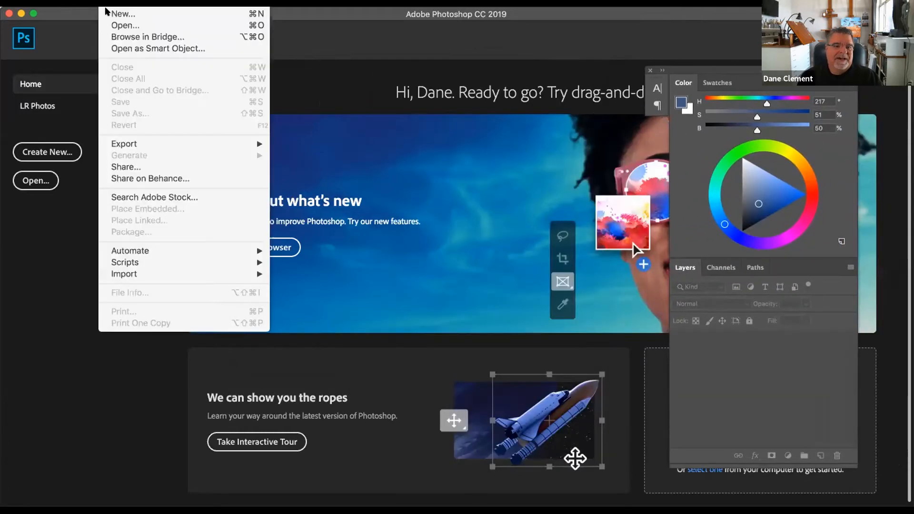
pyautogui.click(116, 13)
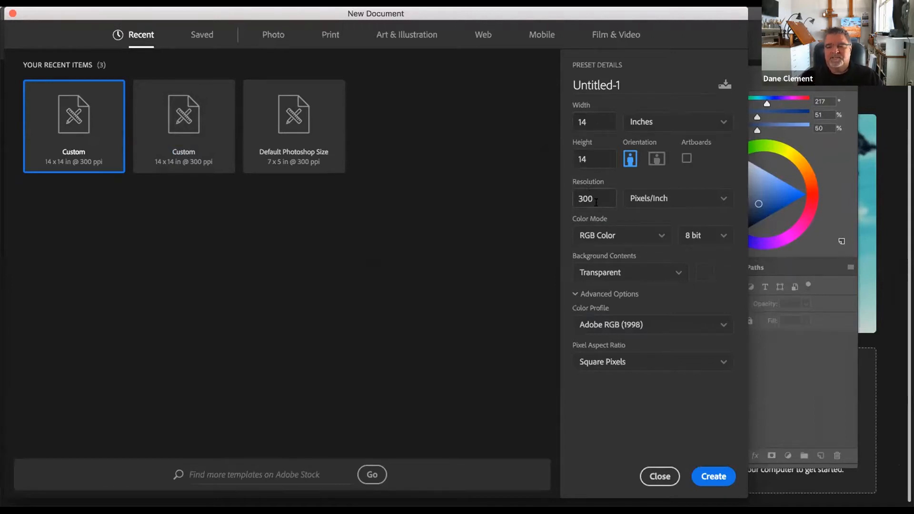
pyautogui.click(661, 236)
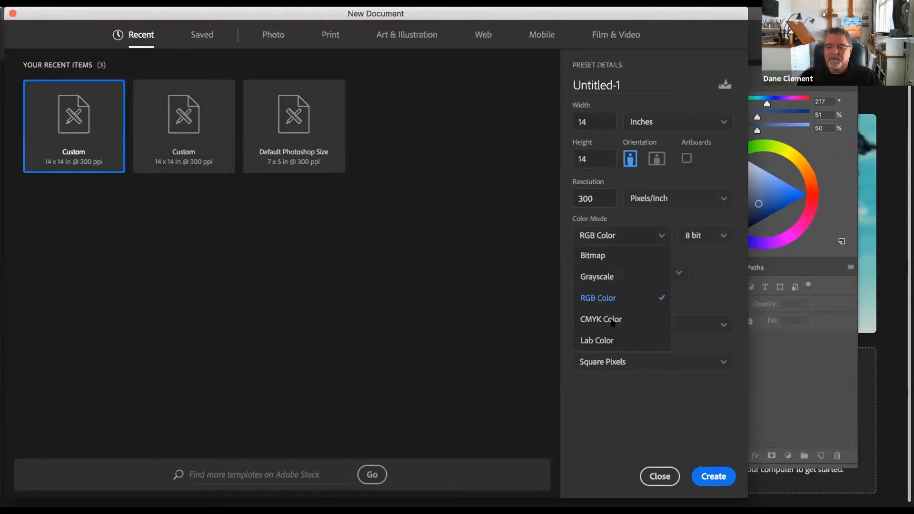
pyautogui.click(596, 297)
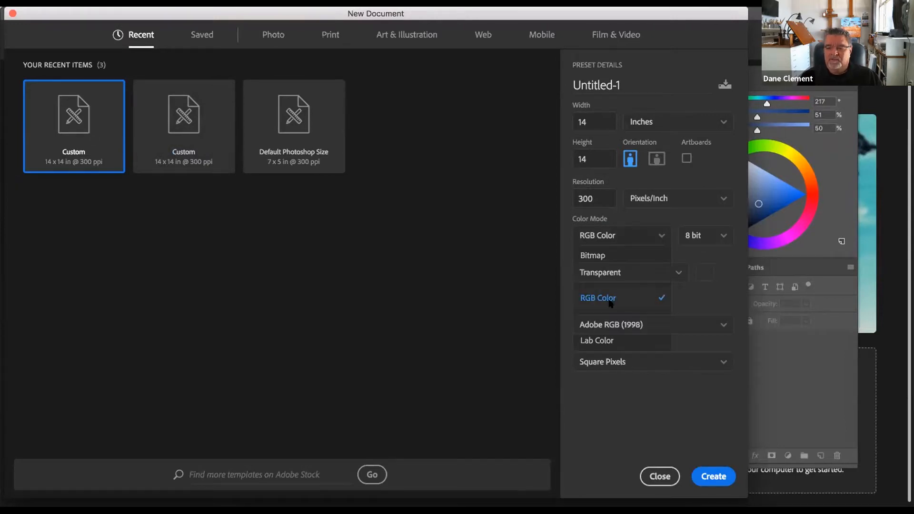
pyautogui.click(674, 272)
pyautogui.click(674, 272)
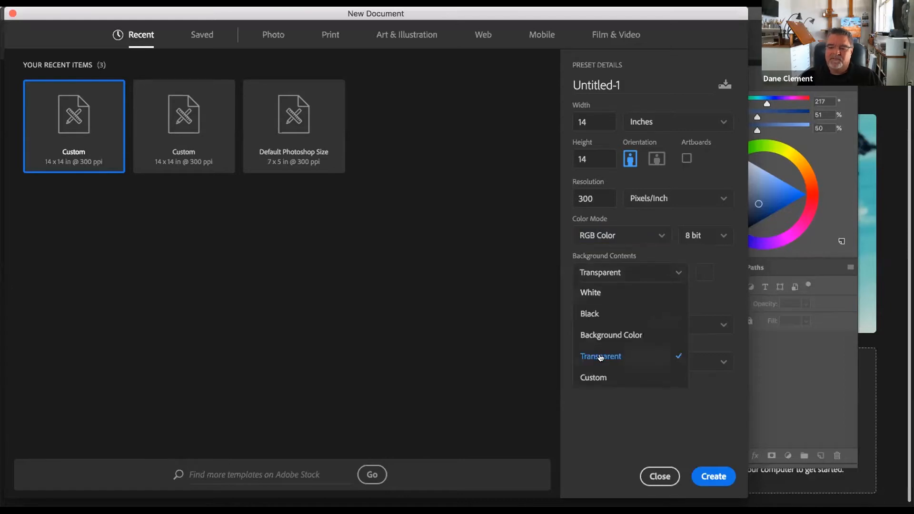
pyautogui.click(601, 358)
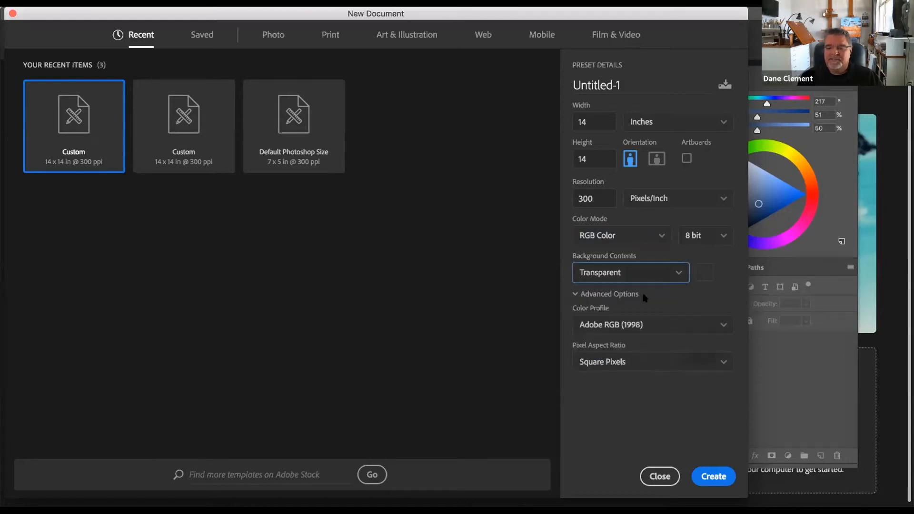
# - Examine the advanced options and the color profile choices for the new document, and dismiss the setup without creating it
pyautogui.click(573, 294)
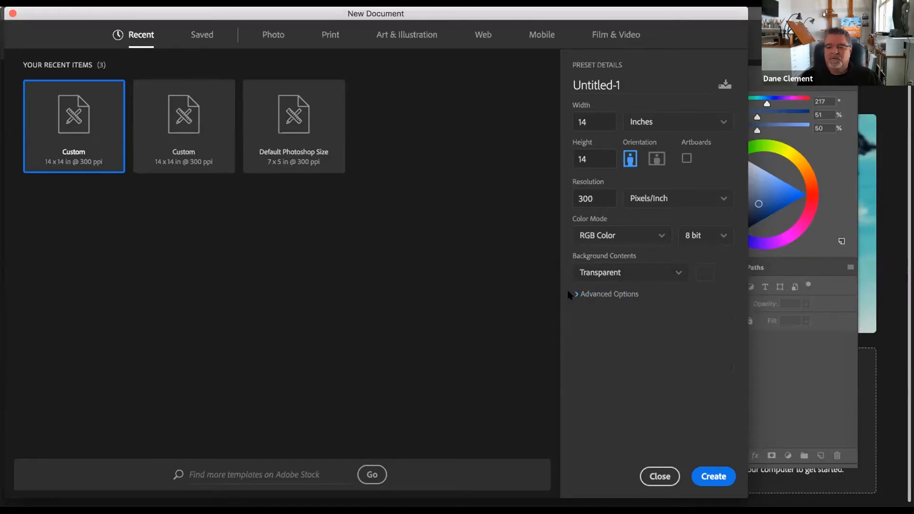
pyautogui.click(574, 294)
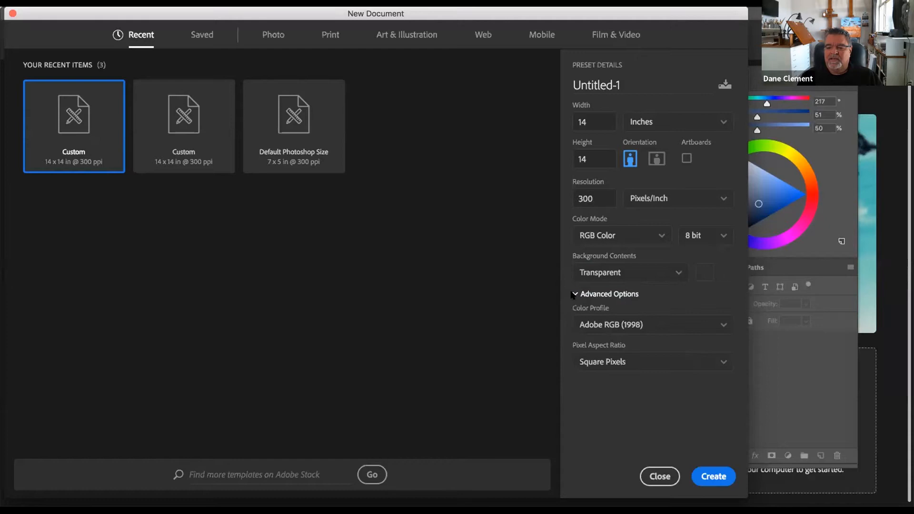
pyautogui.click(719, 325)
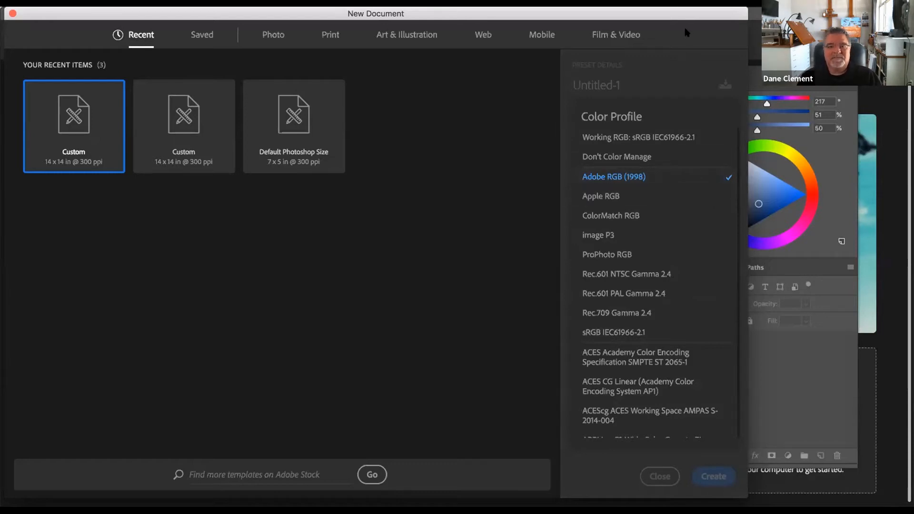
pyautogui.click(634, 477)
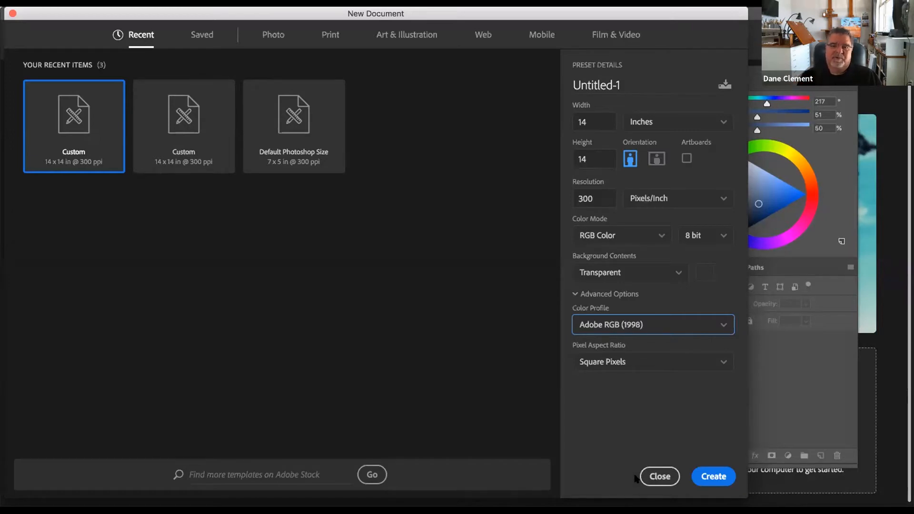
pyautogui.click(10, 13)
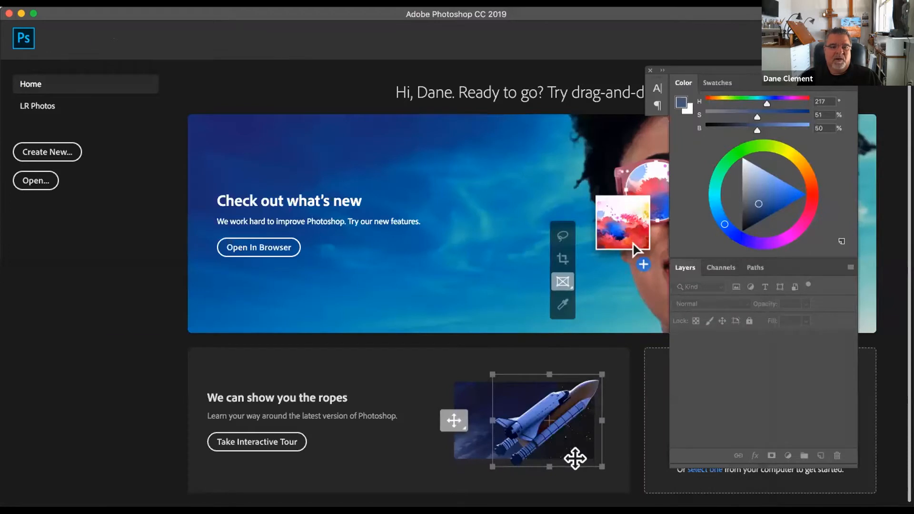
# - Open Pink Hats.tif from the EZ Part 2 folder on the Desktop and move the floating panels clear of the photo
pyautogui.click(114, 3)
pyautogui.click(117, 27)
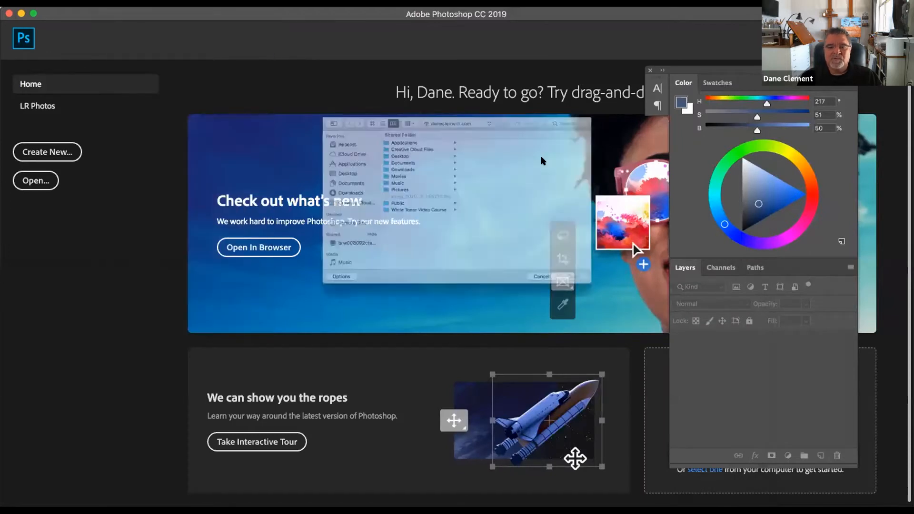
pyautogui.click(275, 157)
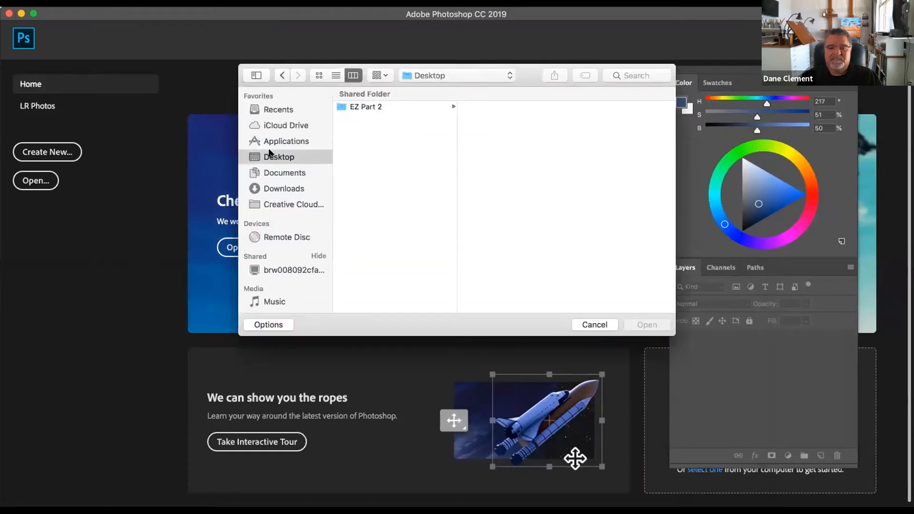
pyautogui.click(362, 108)
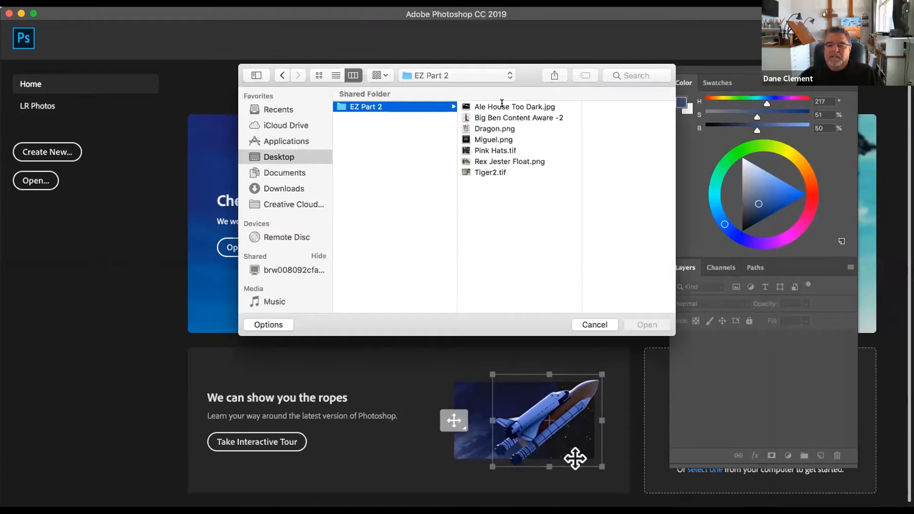
pyautogui.click(502, 106)
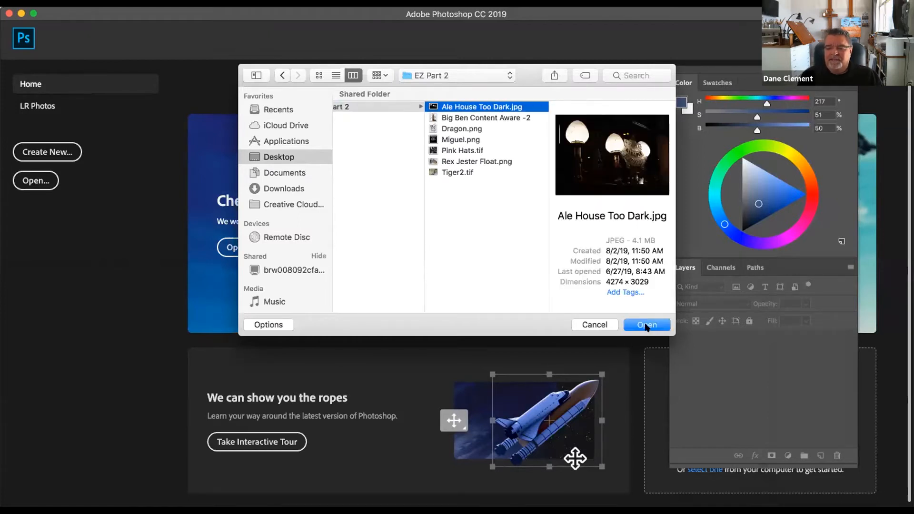
pyautogui.click(455, 150)
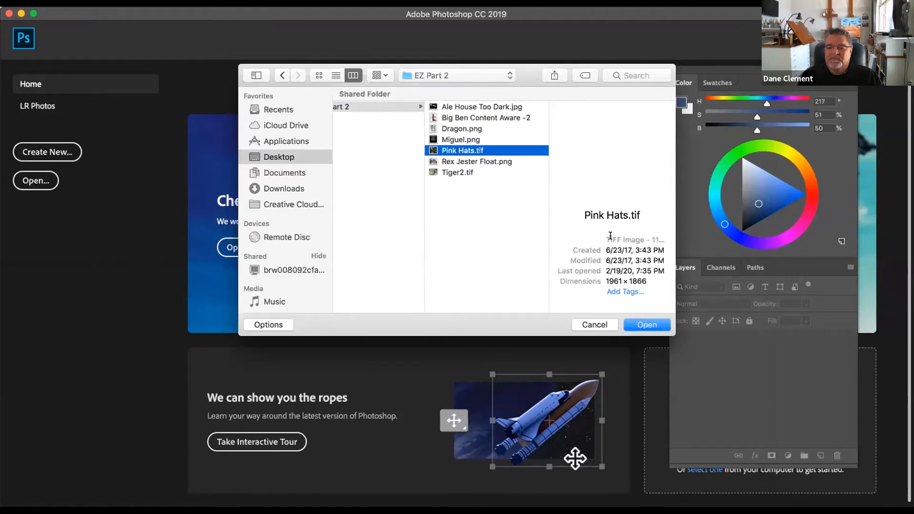
pyautogui.click(648, 325)
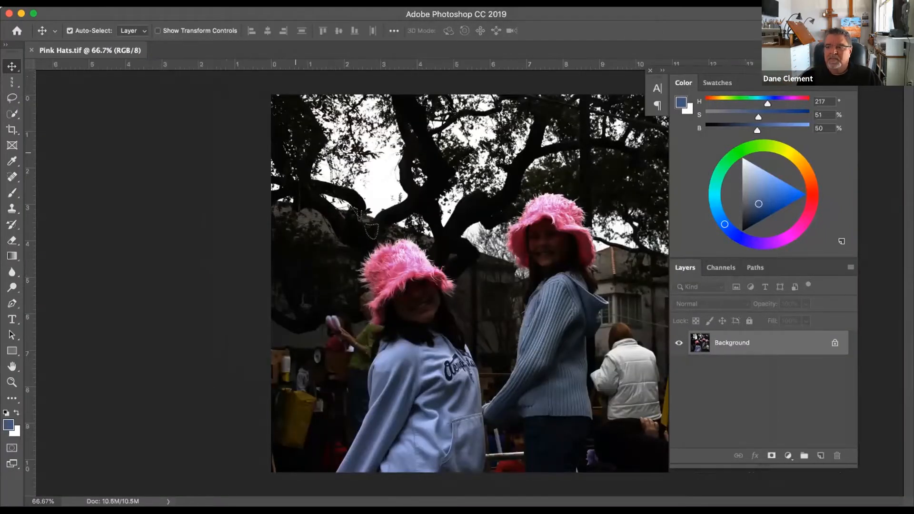
pyautogui.moveTo(714, 69); pyautogui.dragTo(748, 70)
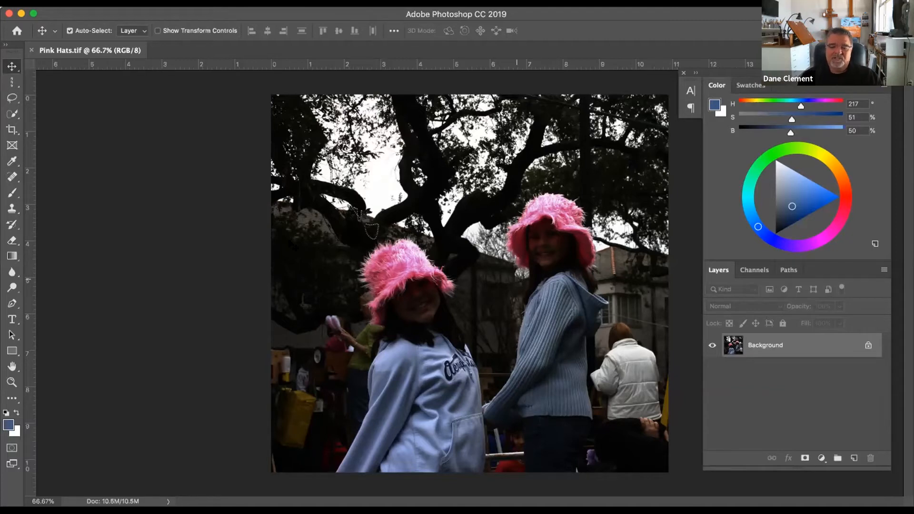
# - Brighten the dark photo of the two girls with a Levels adjustment, raising the RGB midtone input level to 3.27
pyautogui.click(173, 3)
pyautogui.moveTo(181, 33)
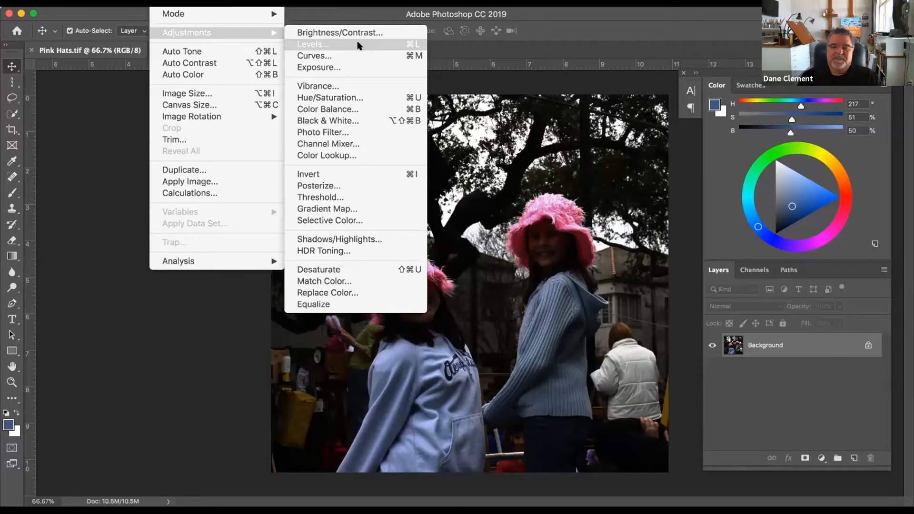
pyautogui.click(358, 44)
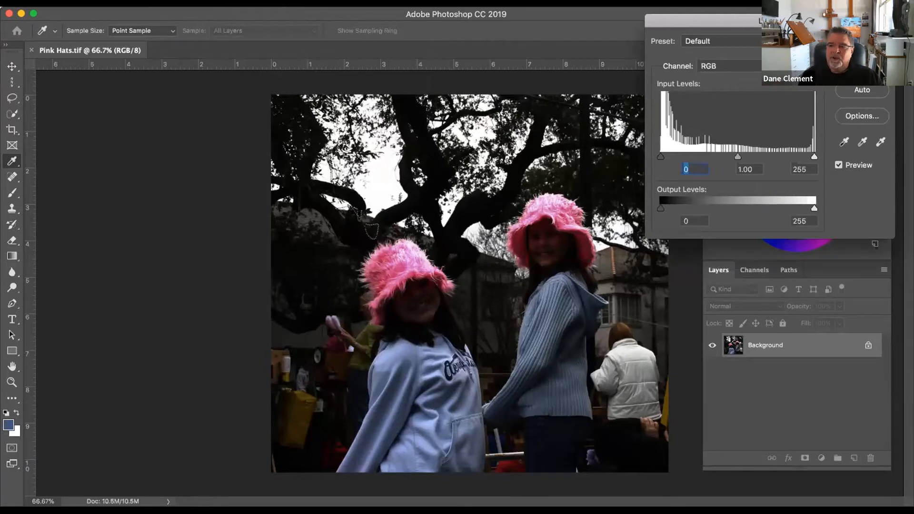
pyautogui.moveTo(825, 20); pyautogui.dragTo(202, 78)
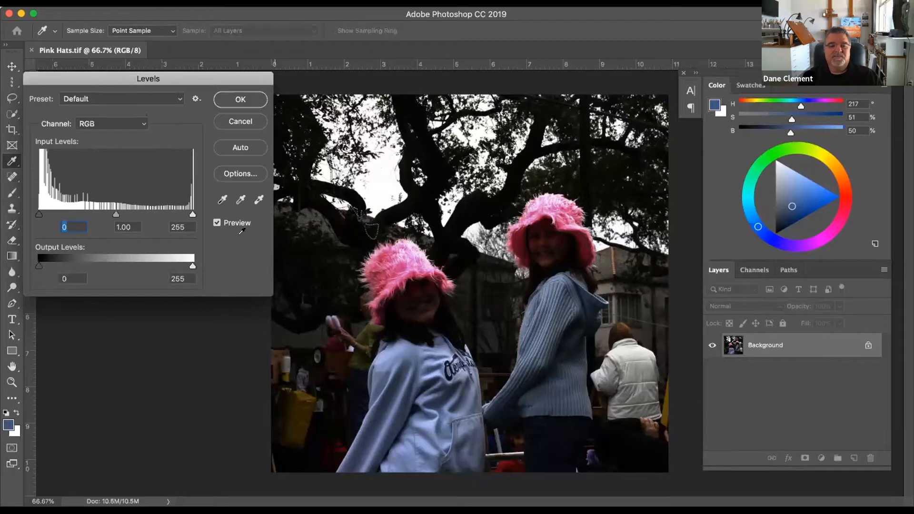
pyautogui.moveTo(116, 215); pyautogui.dragTo(113, 215)
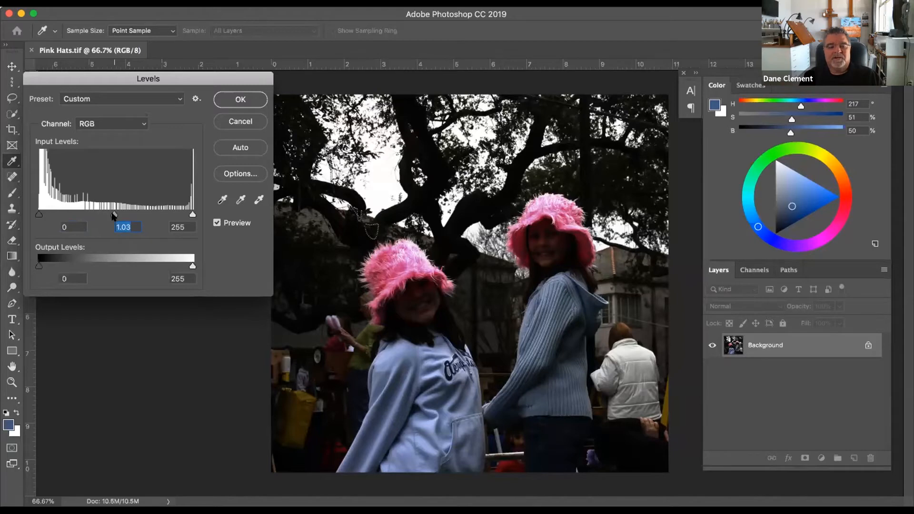
pyautogui.moveTo(114, 215); pyautogui.dragTo(55, 219)
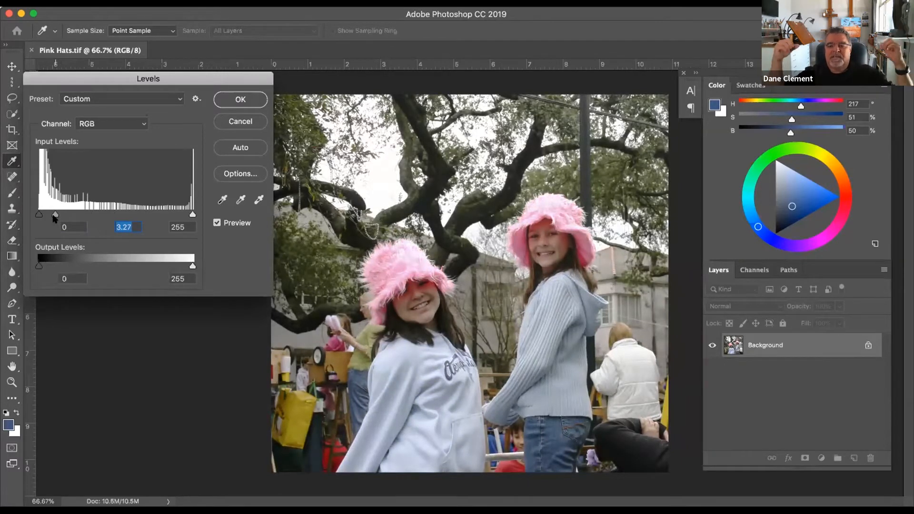
pyautogui.click(232, 99)
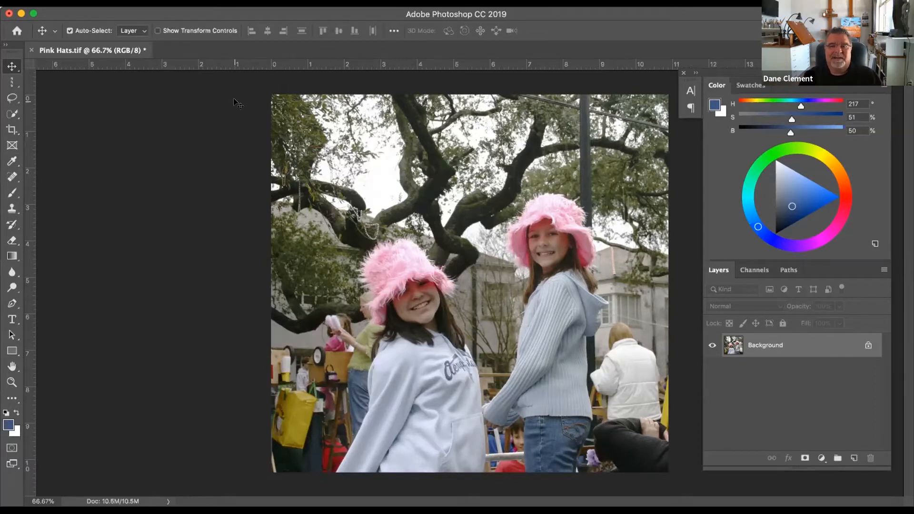
# - Close Pink Hats.tif without saving the changes and open Ale House Too Dark.jpg from the EZ Part 2 folder
pyautogui.click(32, 50)
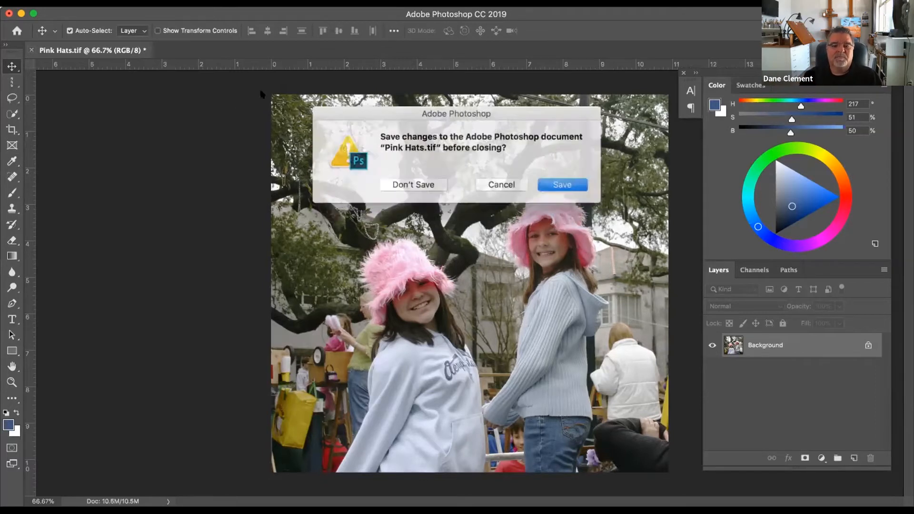
pyautogui.click(407, 188)
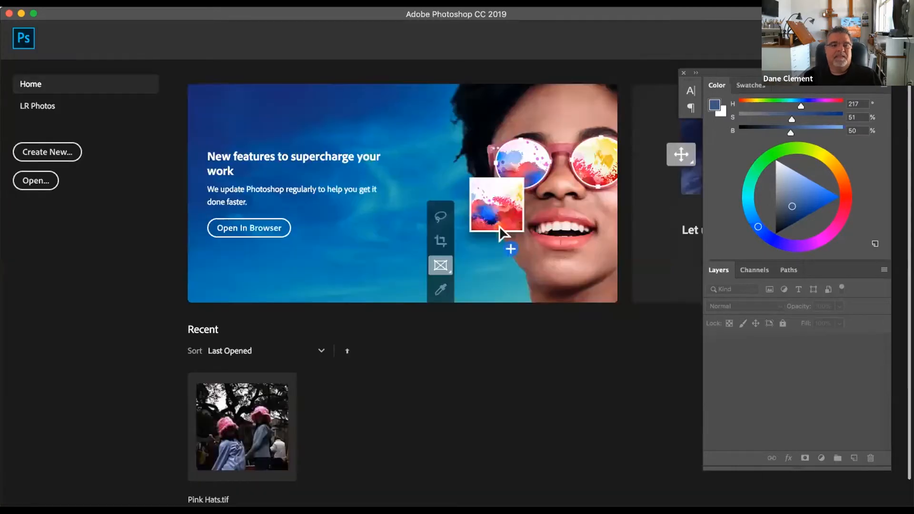
pyautogui.click(110, 1)
pyautogui.click(105, 26)
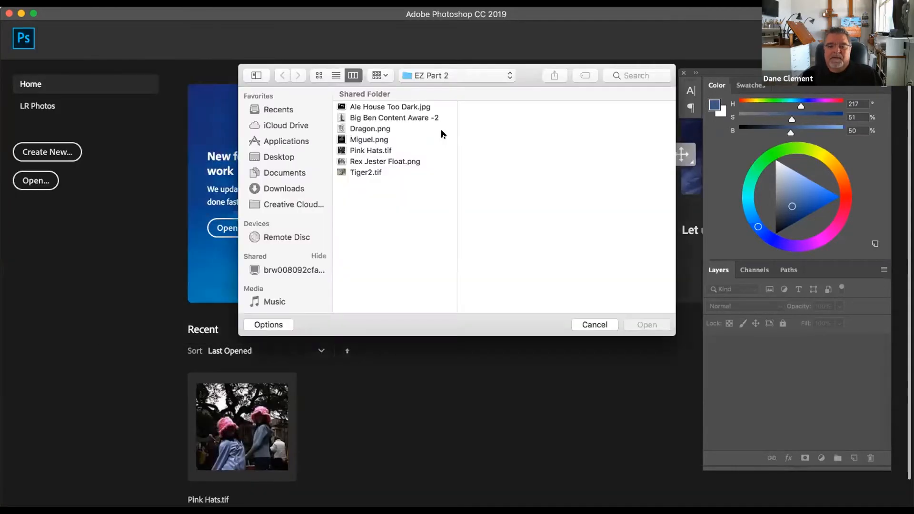
pyautogui.click(367, 107)
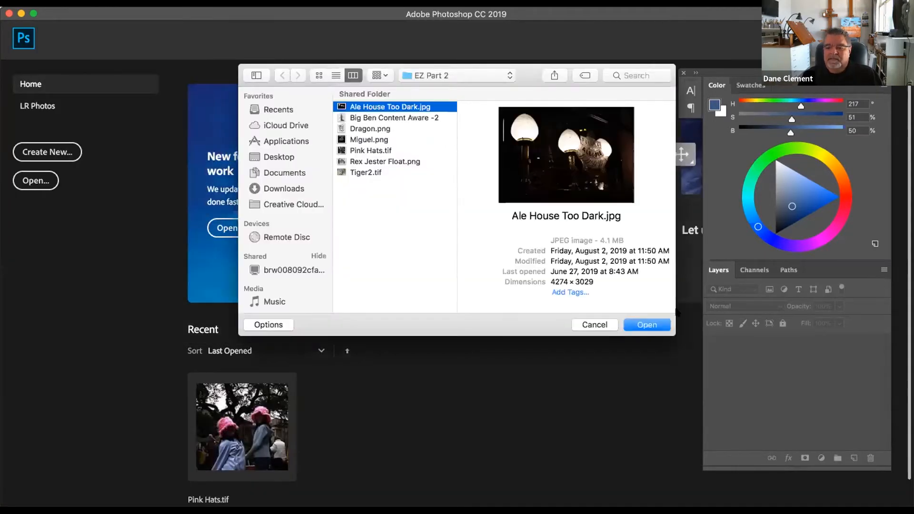
pyautogui.click(659, 325)
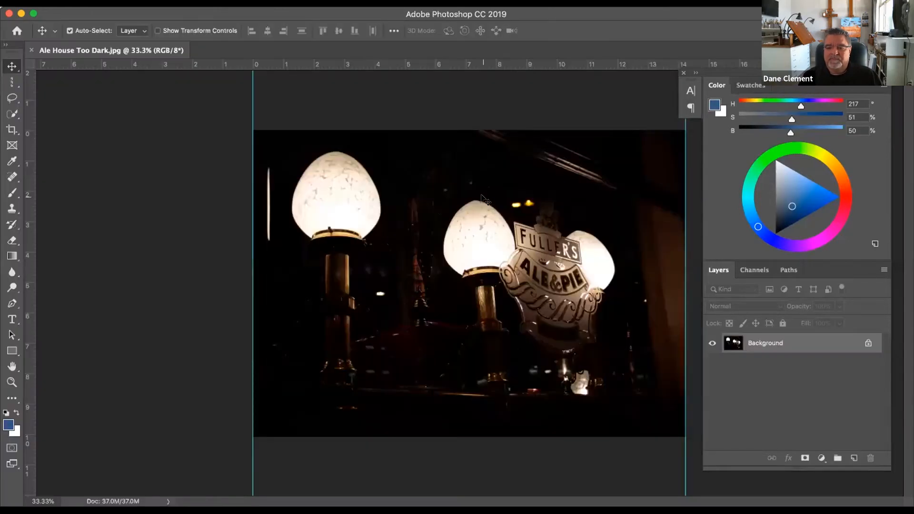
# - Remove the two vertical guides along the left and right edges of the ale house photo
pyautogui.press('super+h')
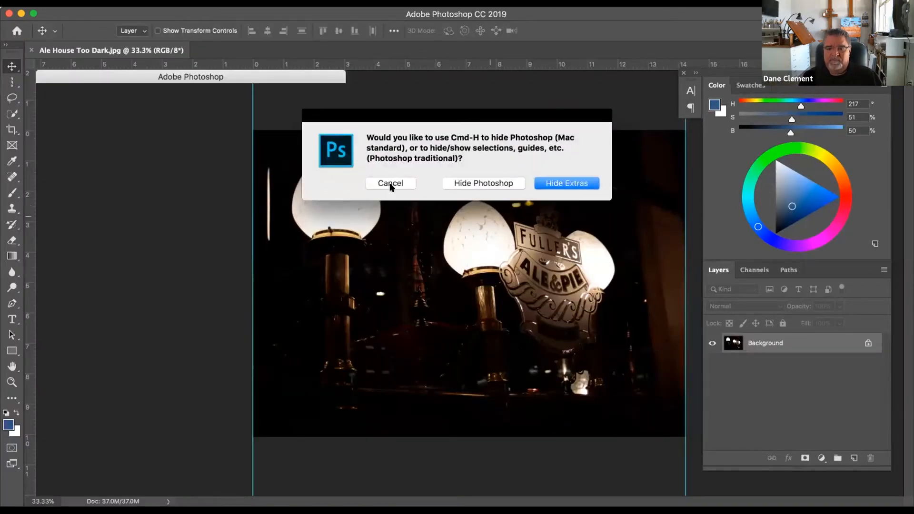
pyautogui.click(390, 183)
pyautogui.moveTo(253, 90); pyautogui.dragTo(29, 98)
pyautogui.moveTo(686, 151); pyautogui.dragTo(29, 122)
pyautogui.press('super+0')
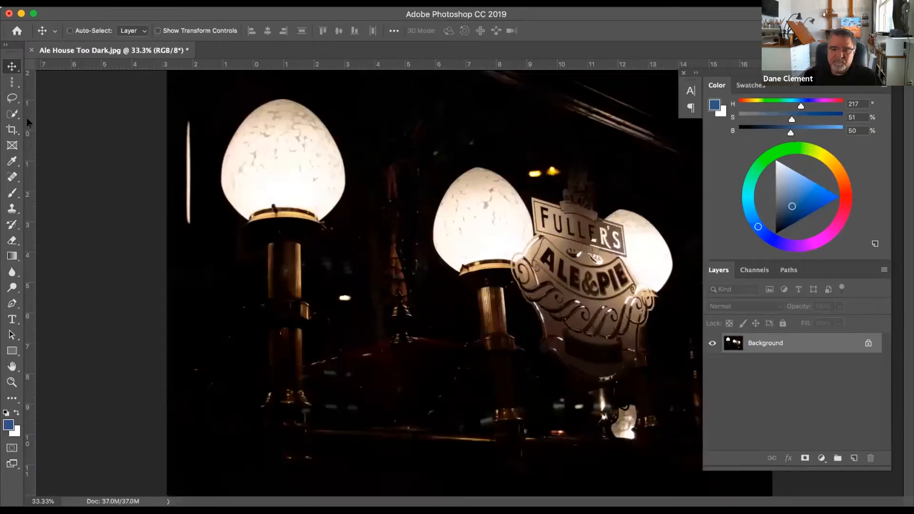
pyautogui.moveTo(469, 218); pyautogui.dragTo(380, 220)
pyautogui.press('super+r')
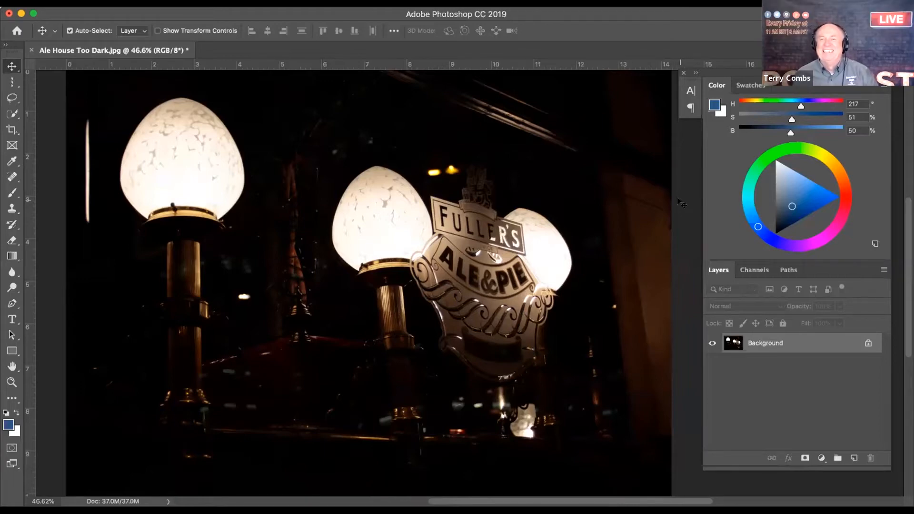
# - Brighten the ale house photo with a Levels adjustment, raising the RGB midtone input level to 3.22
pyautogui.click(170, 11)
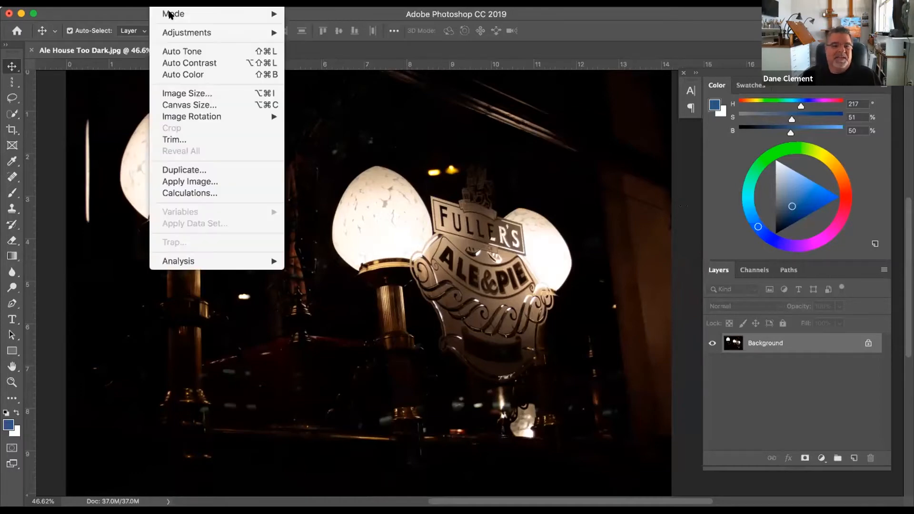
pyautogui.moveTo(236, 36)
pyautogui.click(325, 42)
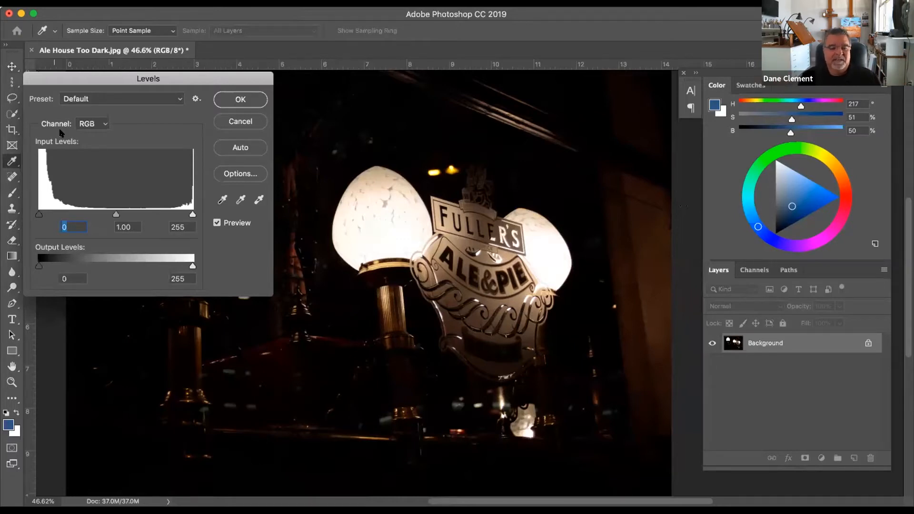
pyautogui.moveTo(111, 219); pyautogui.dragTo(56, 217)
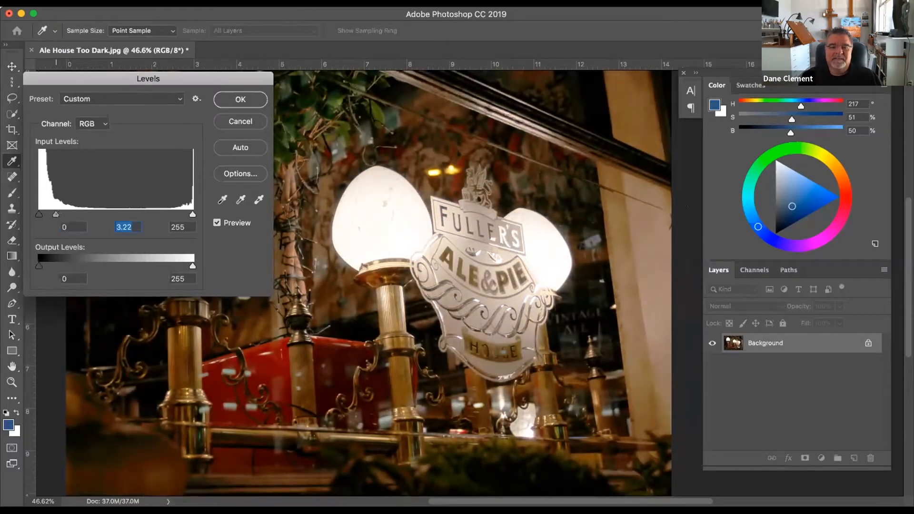
pyautogui.click(231, 101)
pyautogui.press('v')
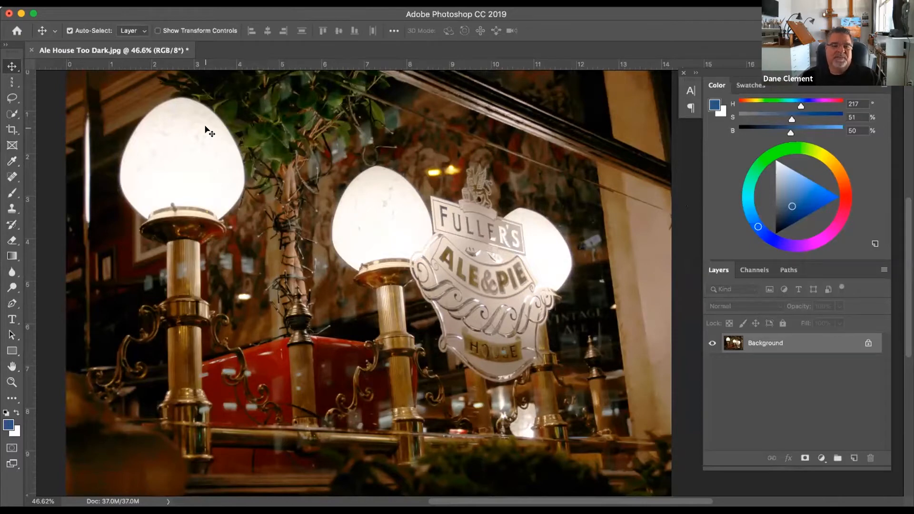
# - Close Ale House Too Dark.jpg without saving the changes and open Big Ben Content Aware -2 from the EZ Part 2 folder
pyautogui.click(29, 50)
pyautogui.click(433, 184)
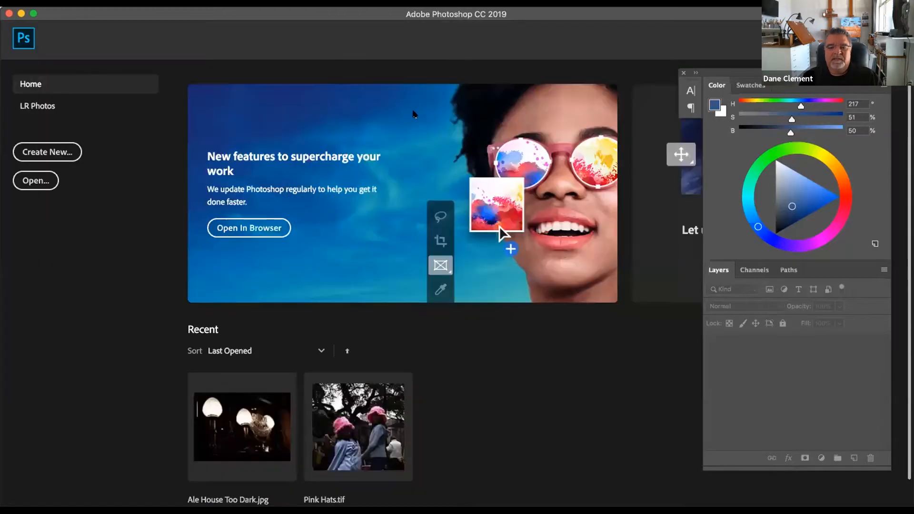
pyautogui.click(111, 2)
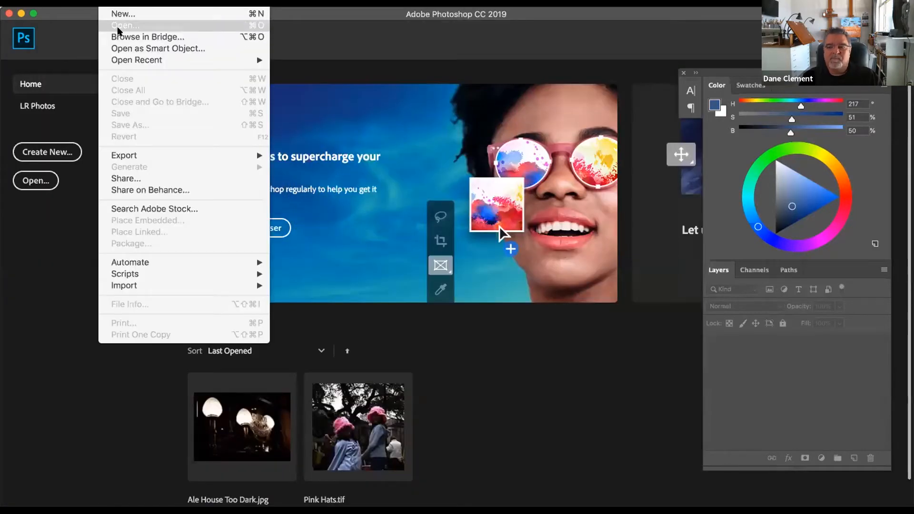
pyautogui.click(118, 26)
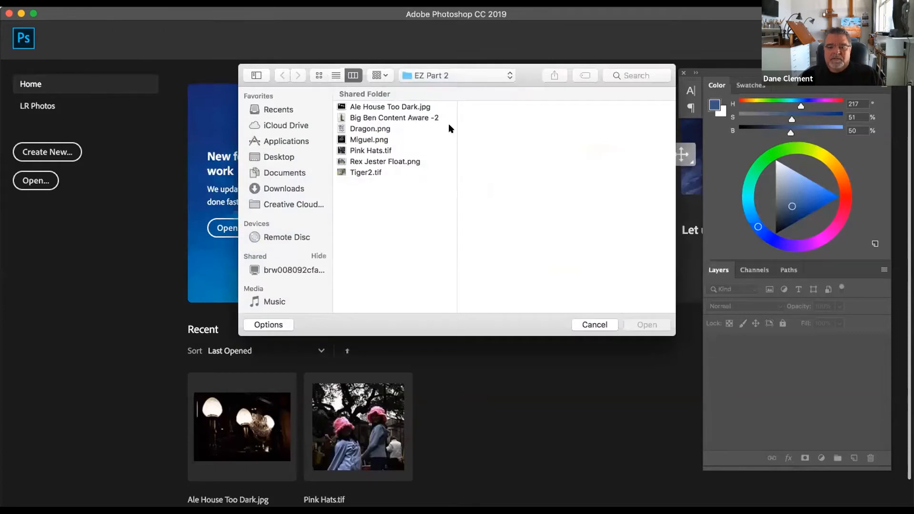
pyautogui.click(356, 117)
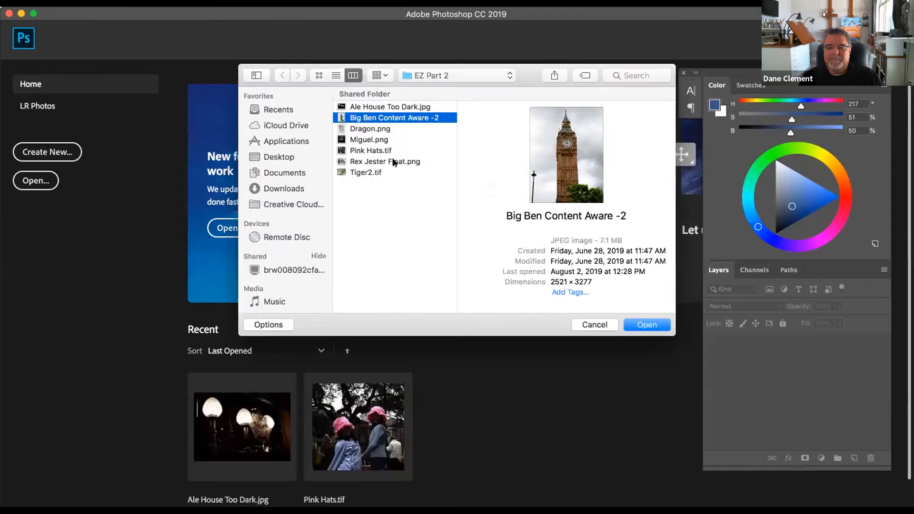
pyautogui.click(648, 325)
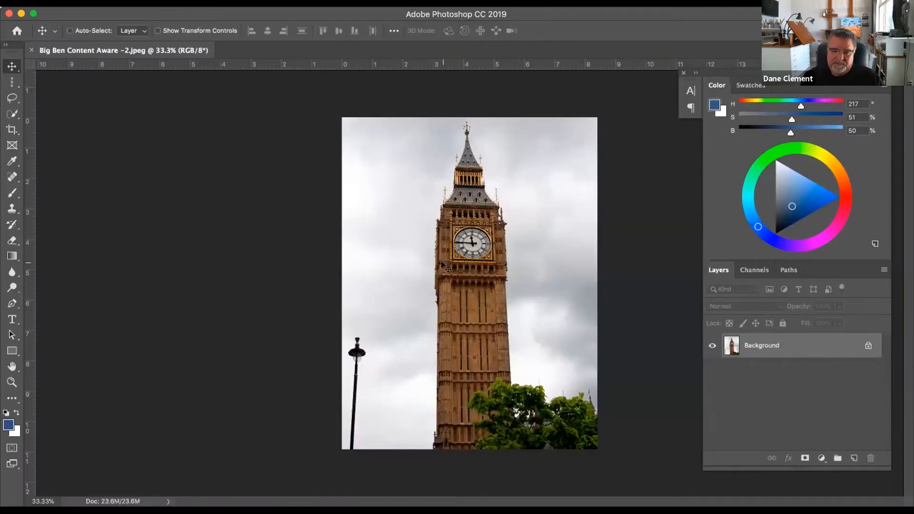
# - Draw a loose Lasso selection around the entire lamp post beside the Big Ben tower, down to the photo's lower edge
pyautogui.scroll(2, 446, 266)
pyautogui.hscroll(3, 360, 256)
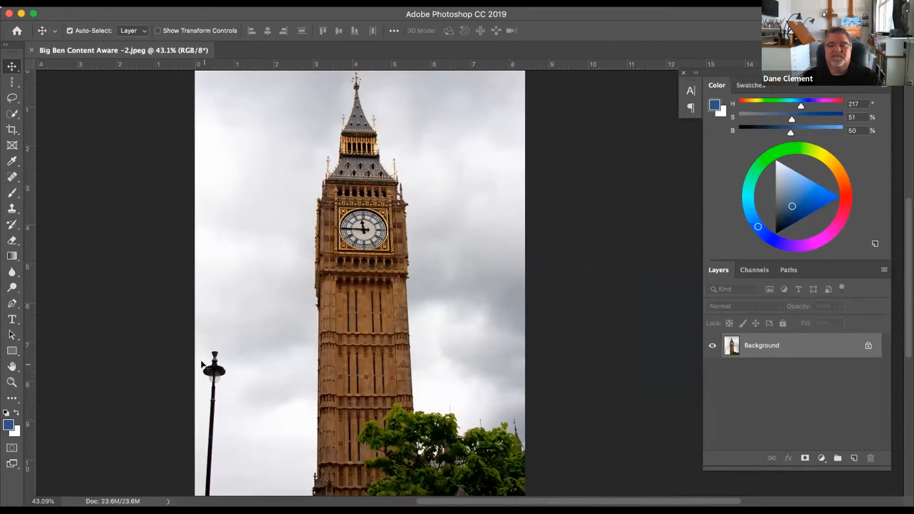
pyautogui.click(11, 98)
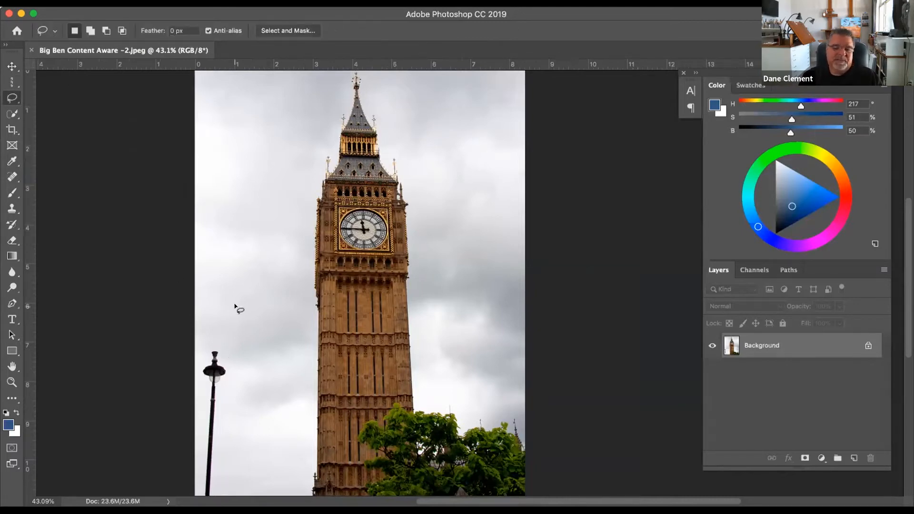
pyautogui.moveTo(223, 430)
pyautogui.mouseDown()
pyautogui.moveTo(228, 359)
pyautogui.moveTo(216, 339)
pyautogui.moveTo(204, 344)
pyautogui.moveTo(188, 389)
pyautogui.moveTo(186, 467)
pyautogui.moveTo(226, 490)
pyautogui.moveTo(224, 436)
pyautogui.mouseUp()
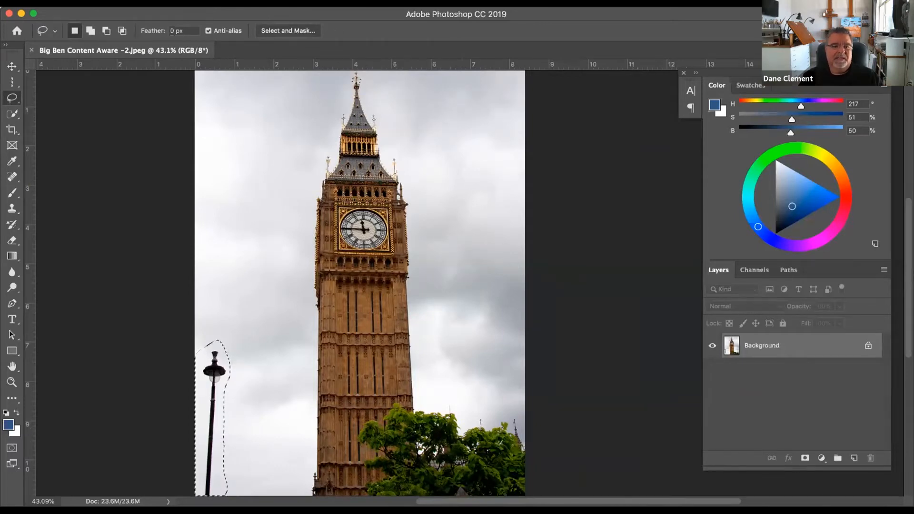
# - Remove the selected lamp post with a Content-Aware fill in Normal mode at 100% opacity, with Color Adaptation on
pyautogui.click(138, 2)
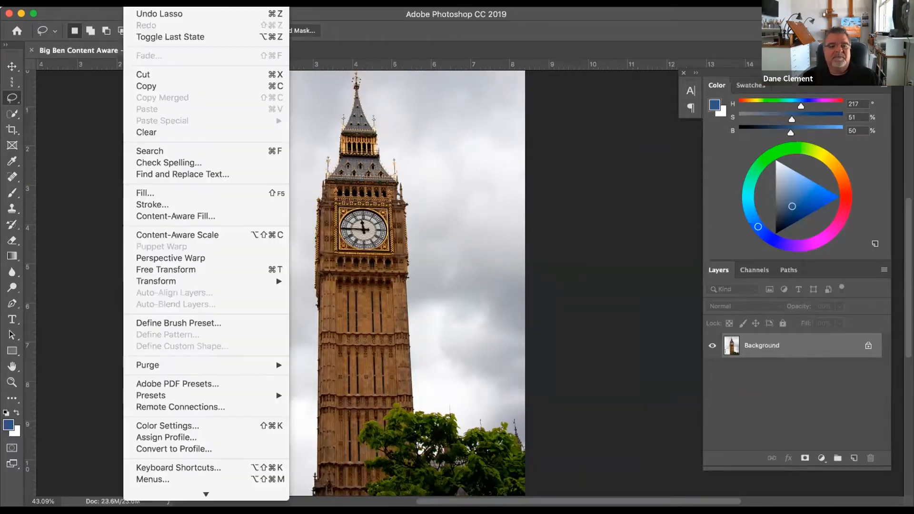
pyautogui.click(148, 193)
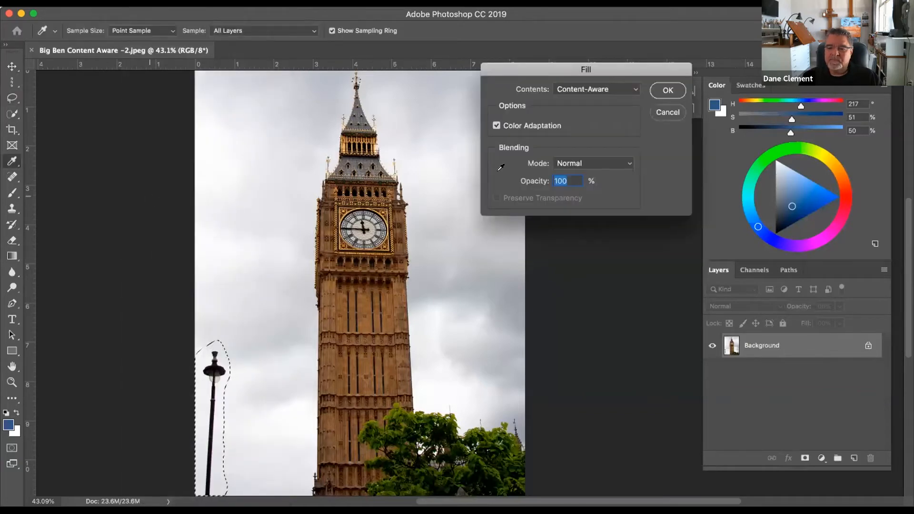
pyautogui.click(586, 85)
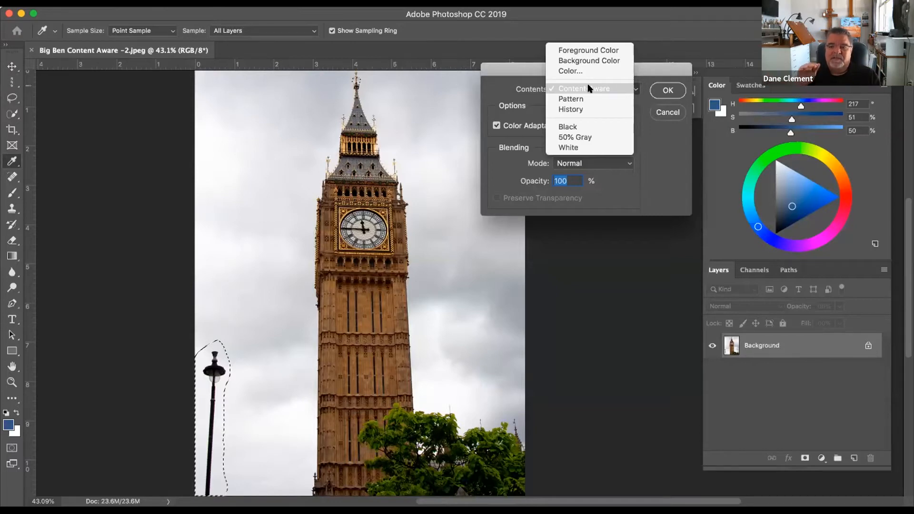
pyautogui.click(589, 88)
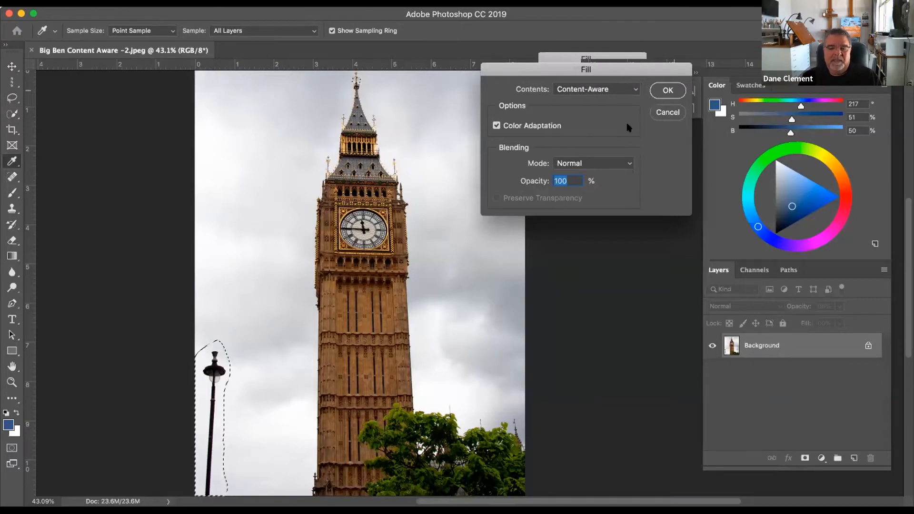
pyautogui.press('Return')
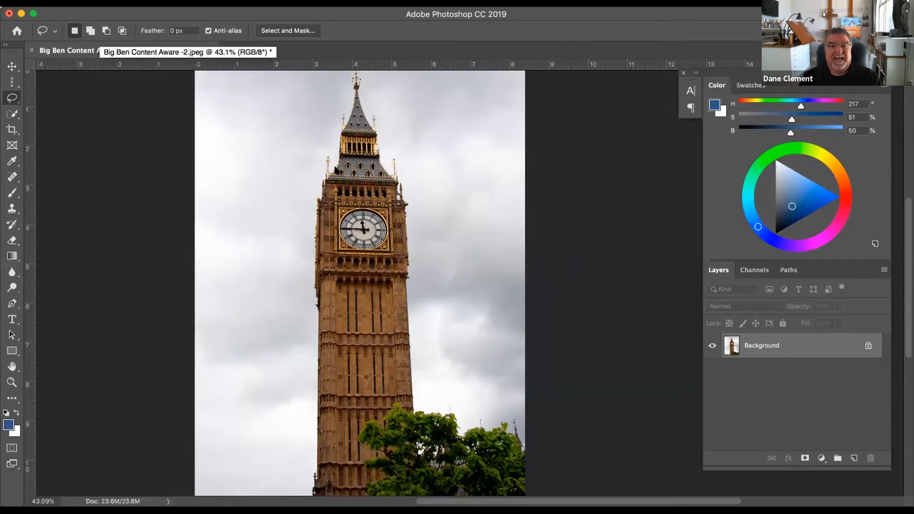
# - Close the Big Ben photo without saving the changes
pyautogui.click(31, 50)
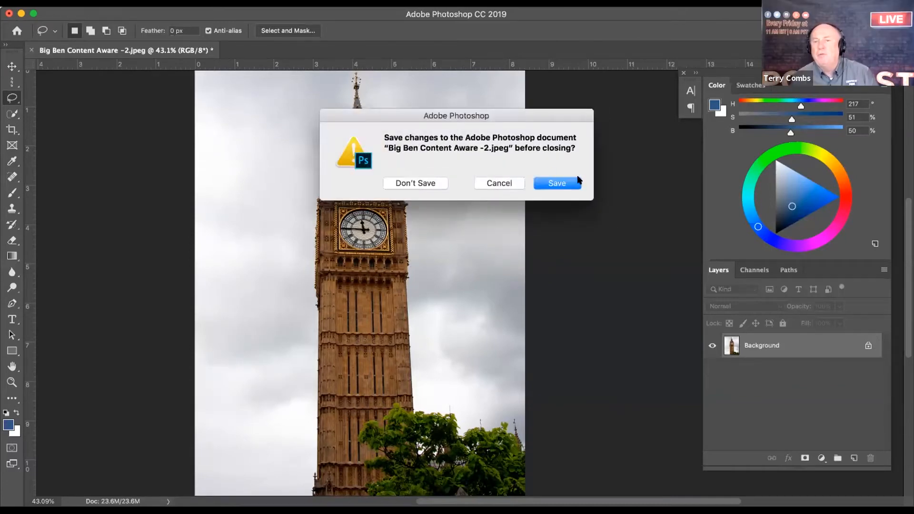
pyautogui.click(514, 185)
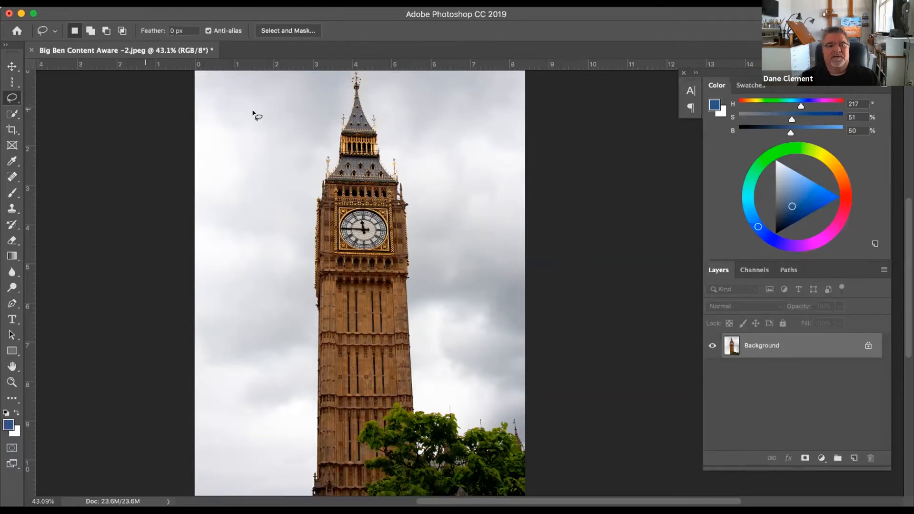
pyautogui.click(29, 51)
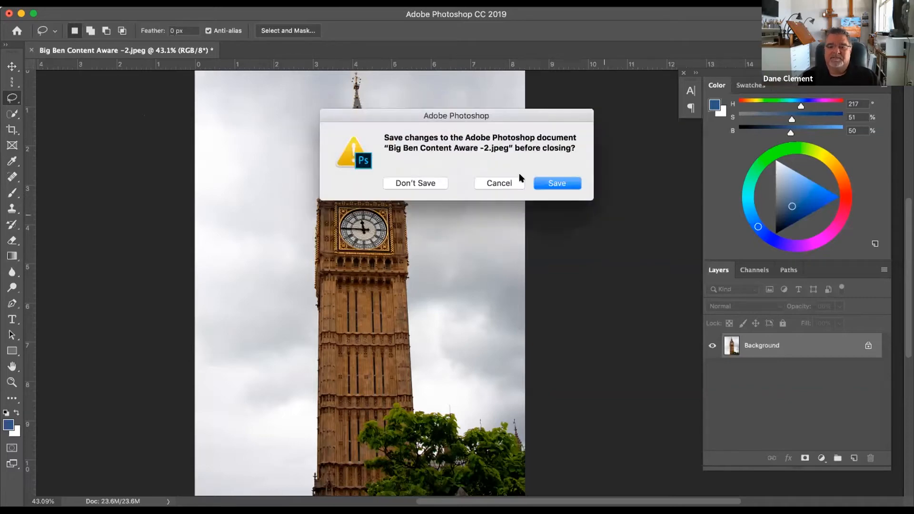
pyautogui.click(426, 181)
# - Open Rex Jester Float.png from the EZ Part 2 folder and move the floating panels clear of the photo
pyautogui.click(109, 3)
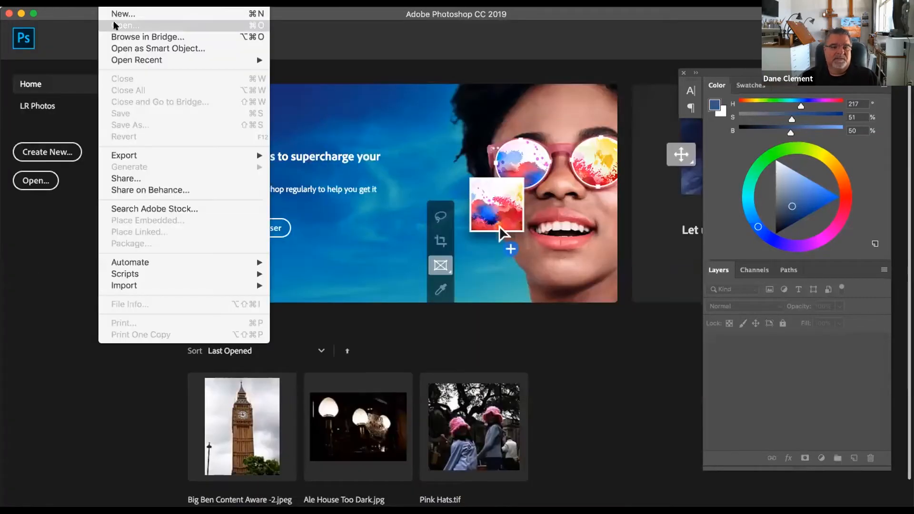
pyautogui.click(115, 23)
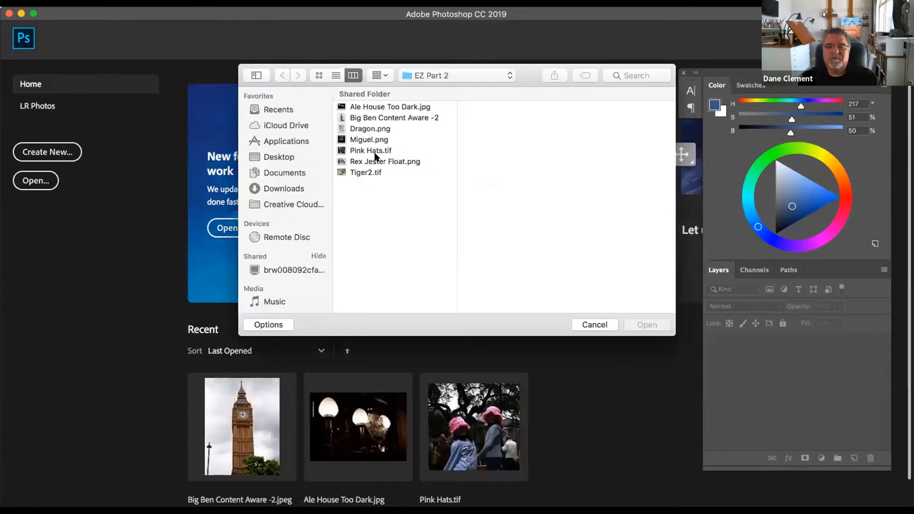
pyautogui.click(375, 161)
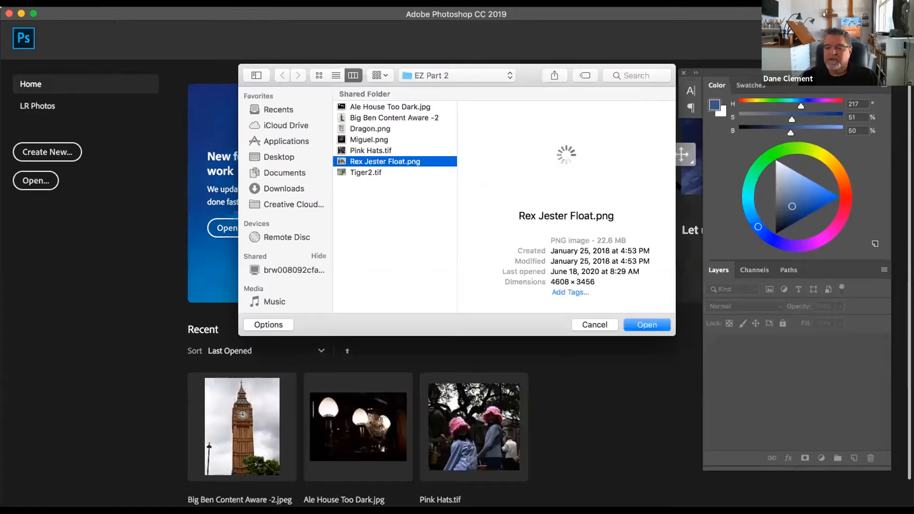
pyautogui.click(647, 329)
pyautogui.click(647, 328)
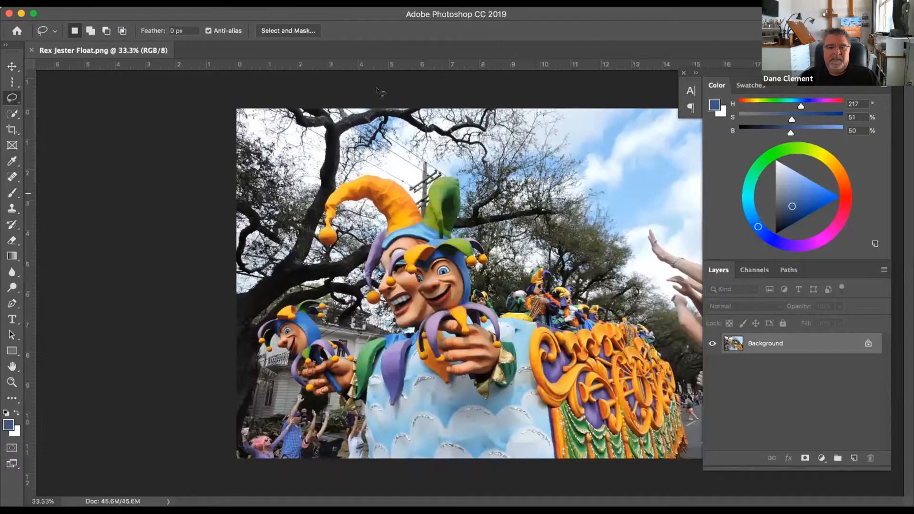
pyautogui.moveTo(790, 73); pyautogui.dragTo(826, 73)
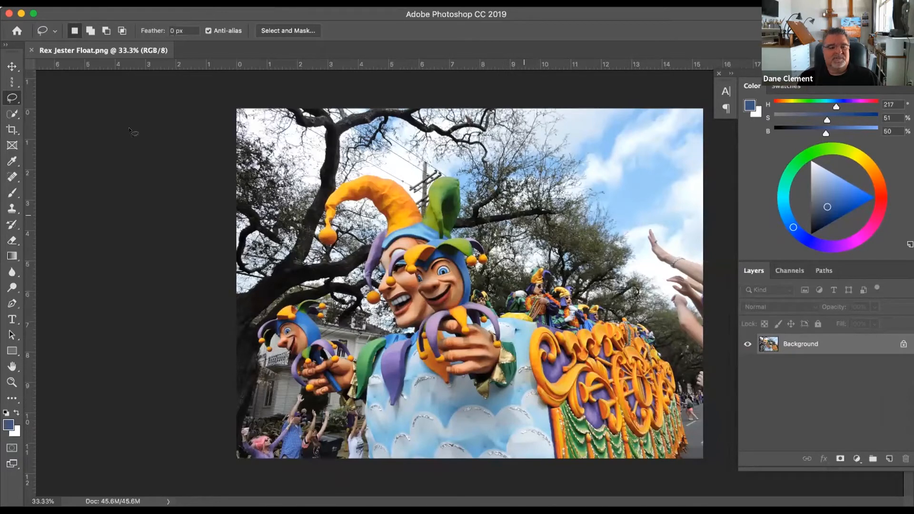
# - Choose the Spot Healing Brush and set its size to 94 px and its hardness to 64%
pyautogui.moveTo(12, 176); pyautogui.dragTo(36, 178)
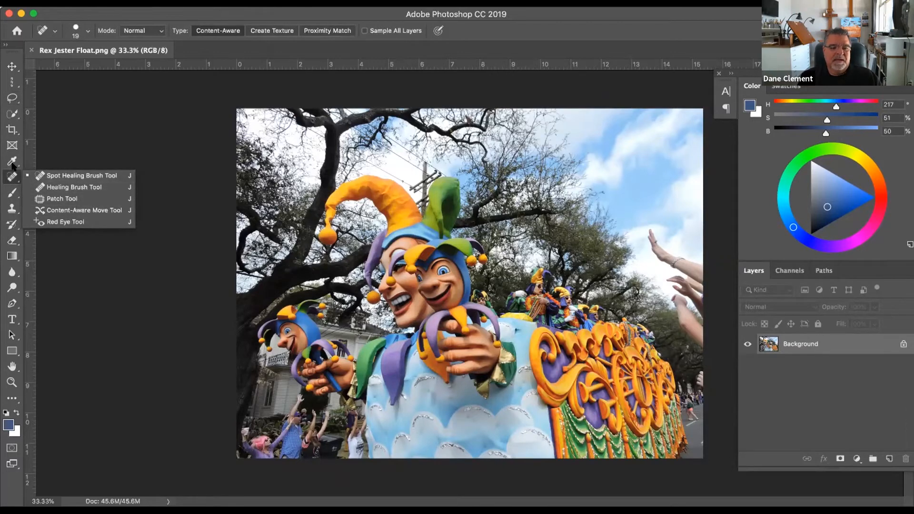
pyautogui.click(42, 173)
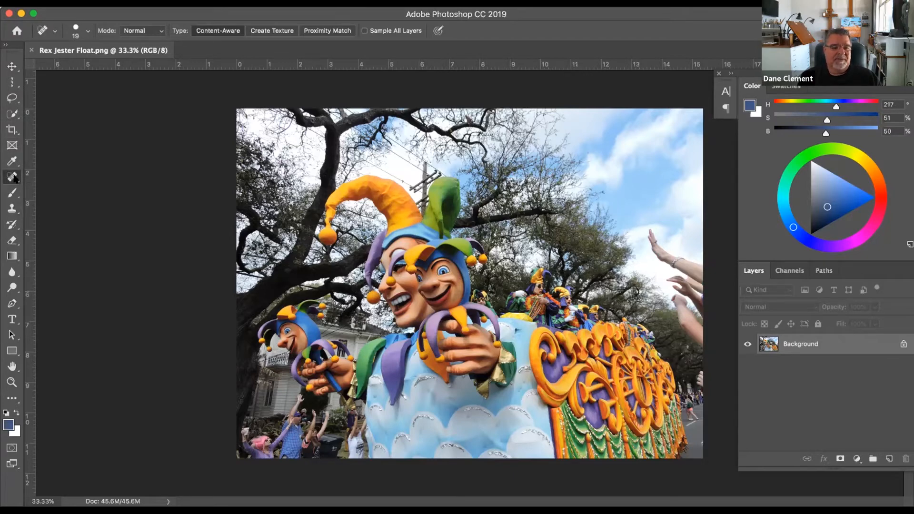
pyautogui.click(12, 176)
pyautogui.click(51, 179)
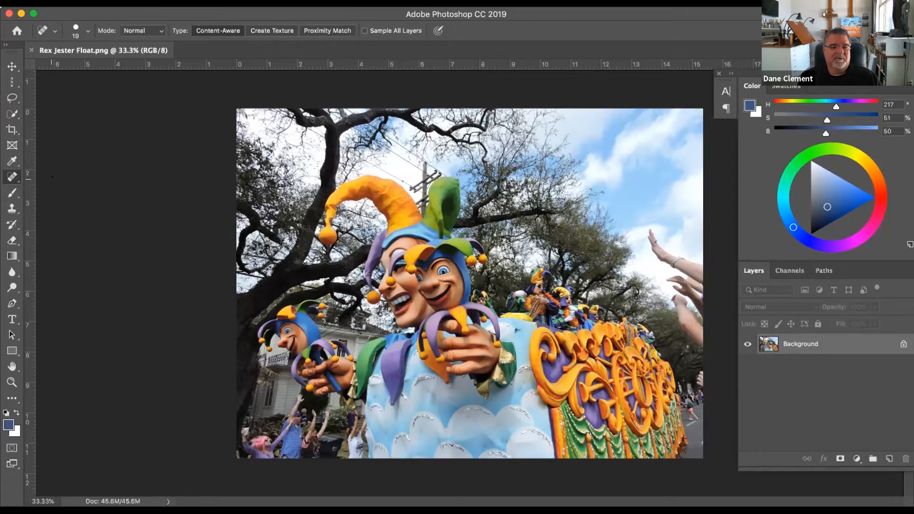
pyautogui.click(87, 31)
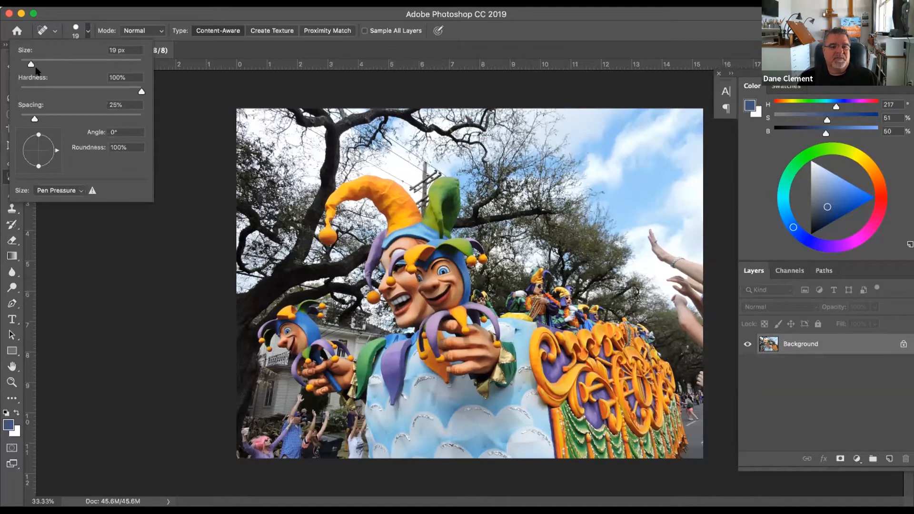
pyautogui.moveTo(139, 91); pyautogui.dragTo(98, 91)
pyautogui.moveTo(30, 64); pyautogui.dragTo(76, 63)
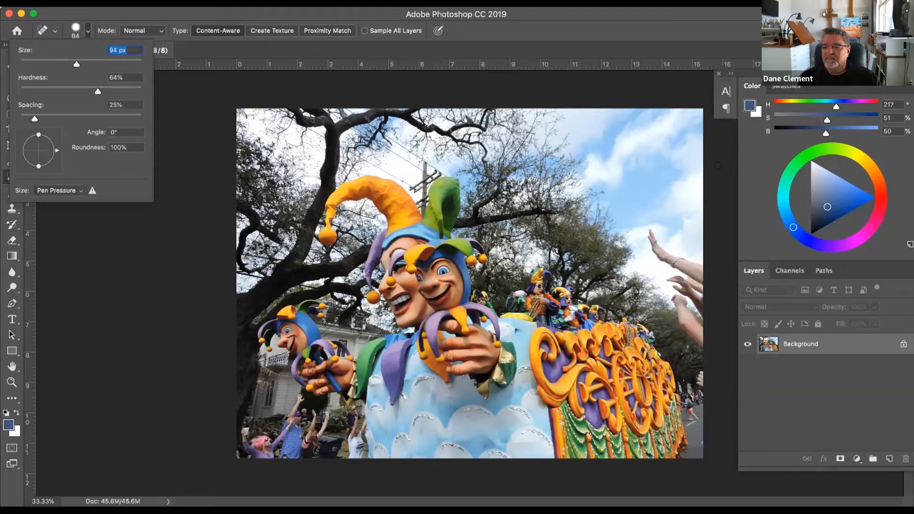
pyautogui.click(710, 167)
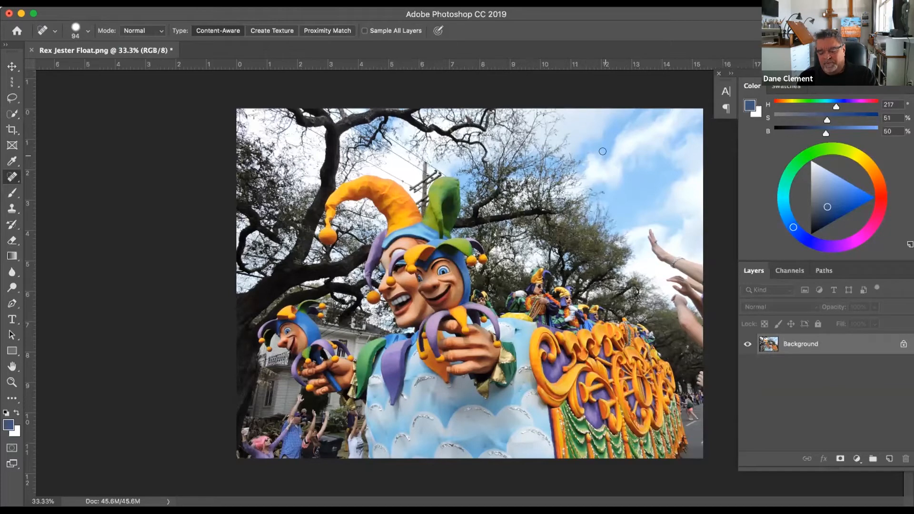
# - Enlarge the healing brush to 600 px in stages, and shrink it back down to 150 px
pyautogui.press(']')
pyautogui.press(']')
pyautogui.press(']')
pyautogui.press(']')
pyautogui.press(']')
pyautogui.press(']')
pyautogui.press(']')
pyautogui.press(']')
pyautogui.press(']')
pyautogui.press(']')
pyautogui.press(']')
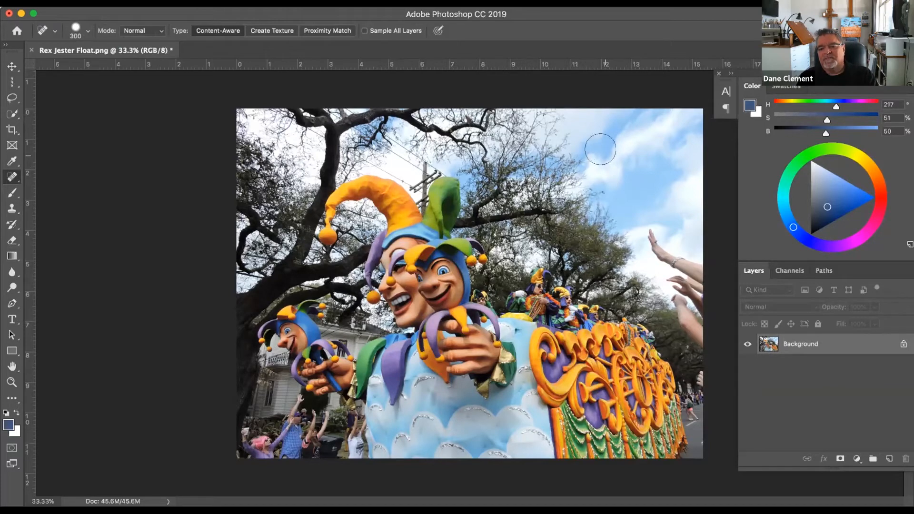
pyautogui.press('[')
pyautogui.press('[')
pyautogui.press('[')
pyautogui.press('[')
pyautogui.press('[')
pyautogui.press('[')
pyautogui.press('[')
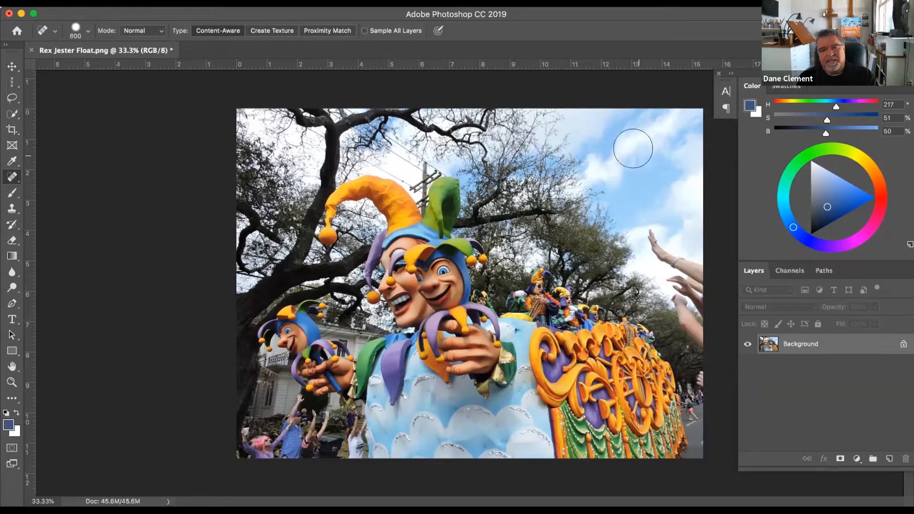
pyautogui.press('[')
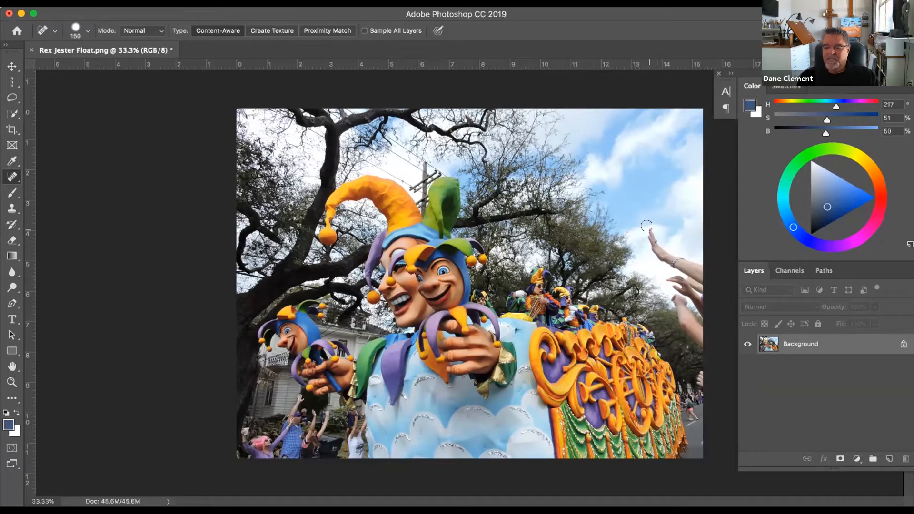
# - Paint out the raised hands and arms at the right edge of the parade photo with a 200 px healing brush
pyautogui.press(']')
pyautogui.press(']')
pyautogui.moveTo(645, 224)
pyautogui.mouseDown()
pyautogui.moveTo(669, 256)
pyautogui.moveTo(694, 267)
pyautogui.moveTo(700, 282)
pyautogui.moveTo(675, 260)
pyautogui.moveTo(663, 261)
pyautogui.moveTo(692, 297)
pyautogui.moveTo(698, 327)
pyautogui.moveTo(676, 305)
pyautogui.moveTo(682, 326)
pyautogui.moveTo(704, 346)
pyautogui.mouseUp()
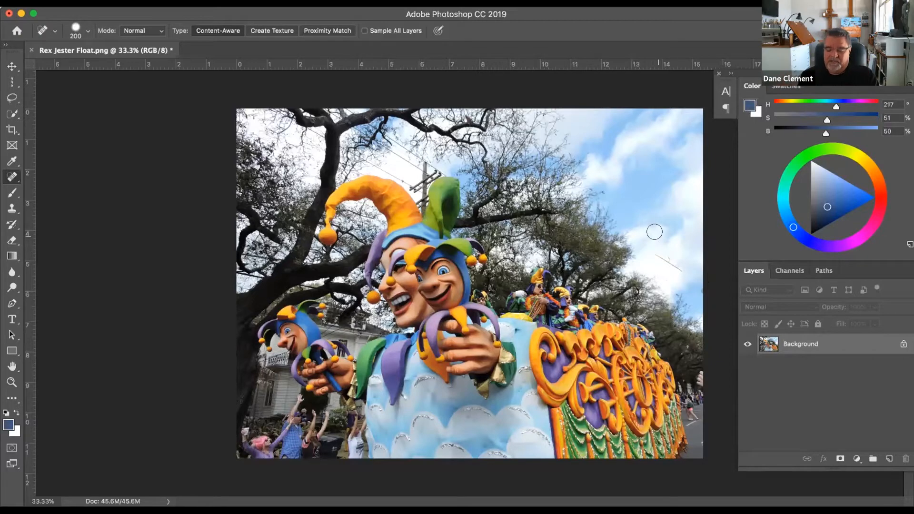
# - Heal away the thin wire in the sky and the leftover distractions along the parade photo's right edge with a 125 px brush
pyautogui.press('[')
pyautogui.press('[')
pyautogui.press('[')
pyautogui.moveTo(681, 265); pyautogui.dragTo(648, 245)
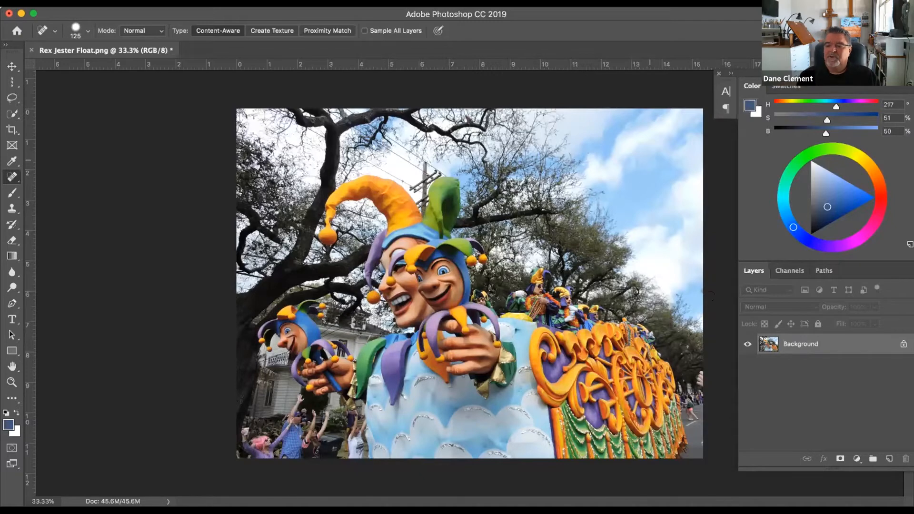
pyautogui.moveTo(692, 279); pyautogui.dragTo(701, 293)
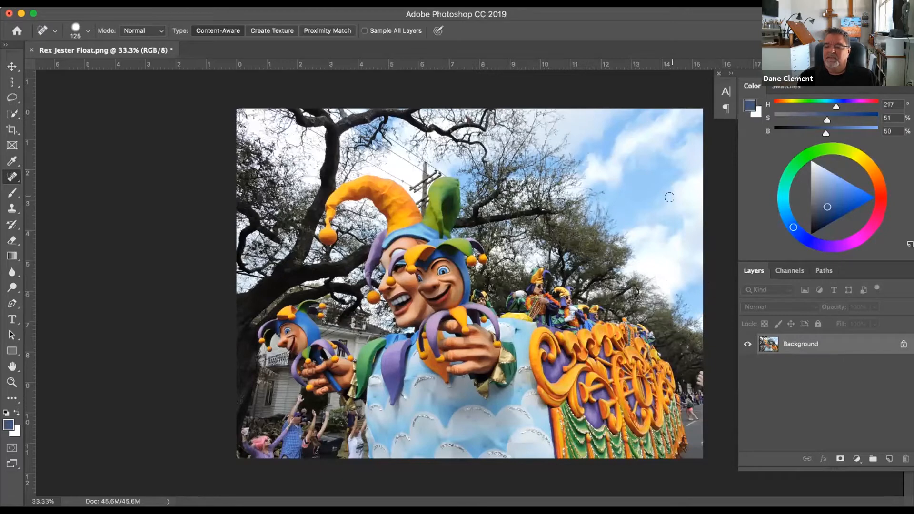
pyautogui.moveTo(699, 384); pyautogui.dragTo(697, 371)
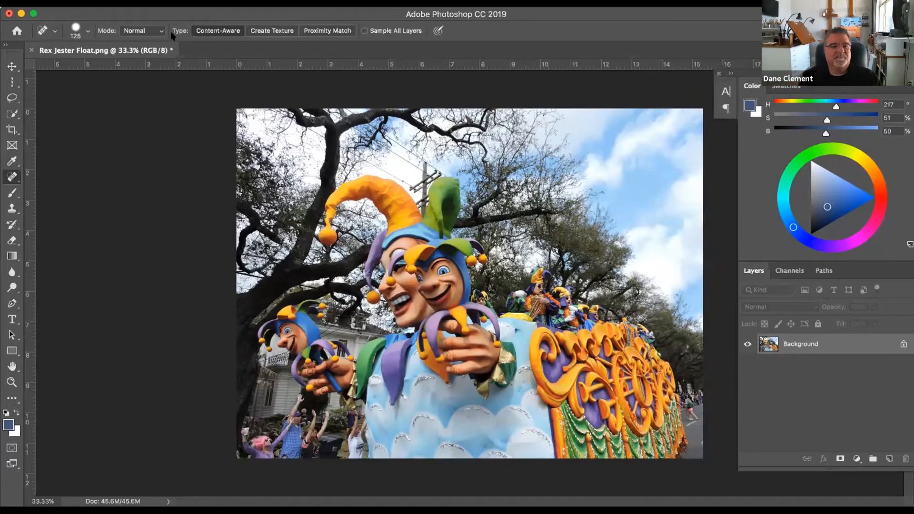
# - Close the parade photo without saving, and open Dragon.png from the EZ Part 2 folder, fitted to the window
pyautogui.click(32, 50)
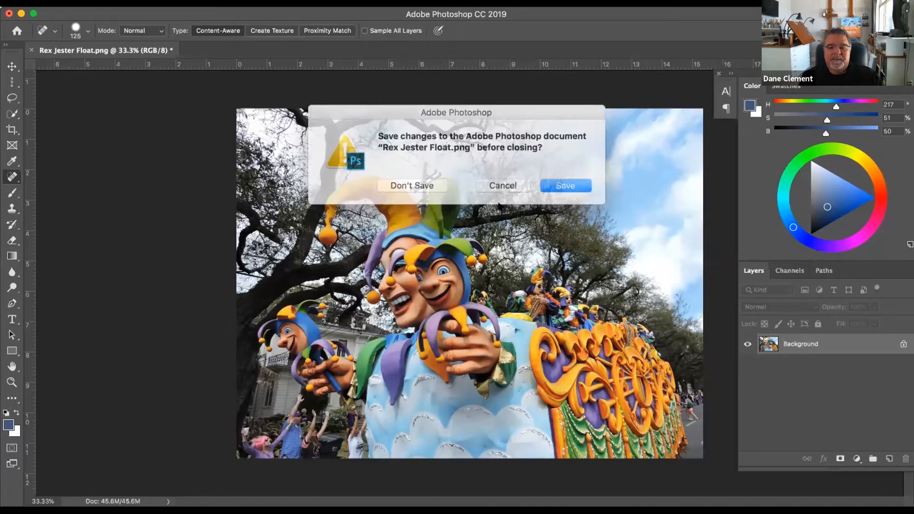
pyautogui.click(423, 186)
pyautogui.click(106, 3)
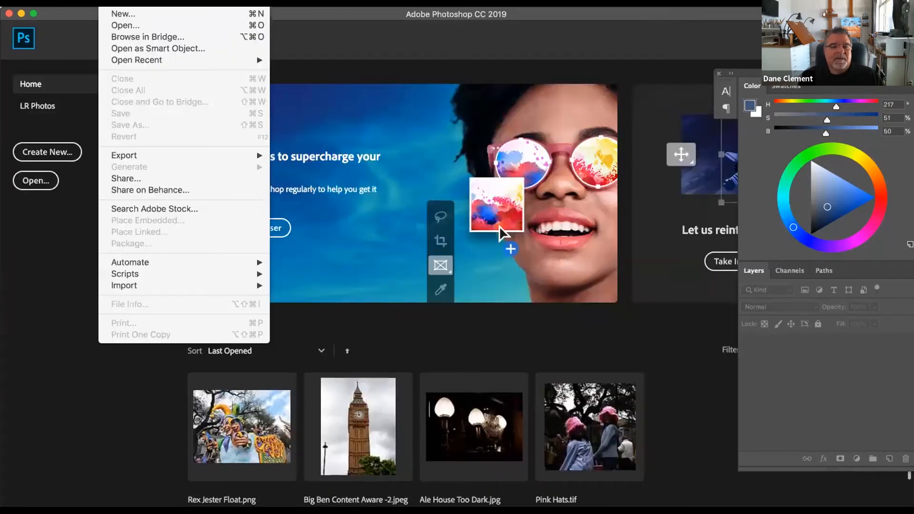
pyautogui.click(112, 26)
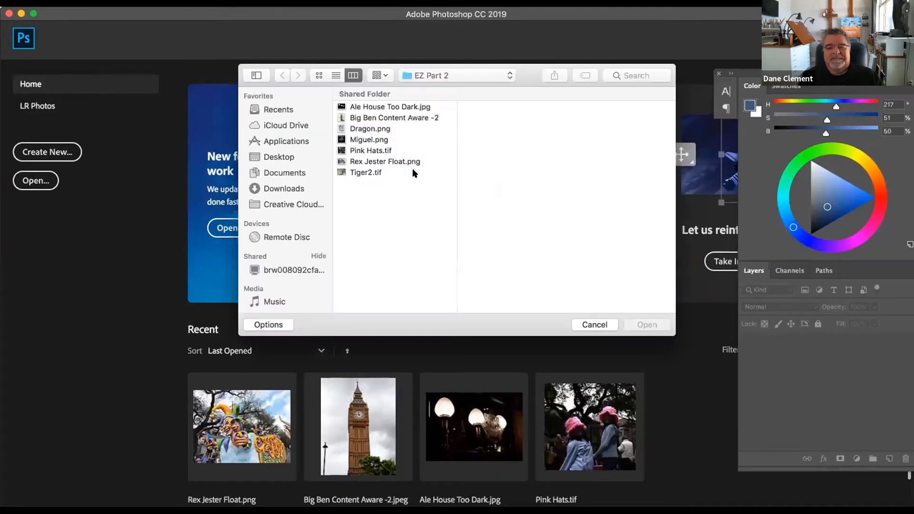
pyautogui.click(364, 127)
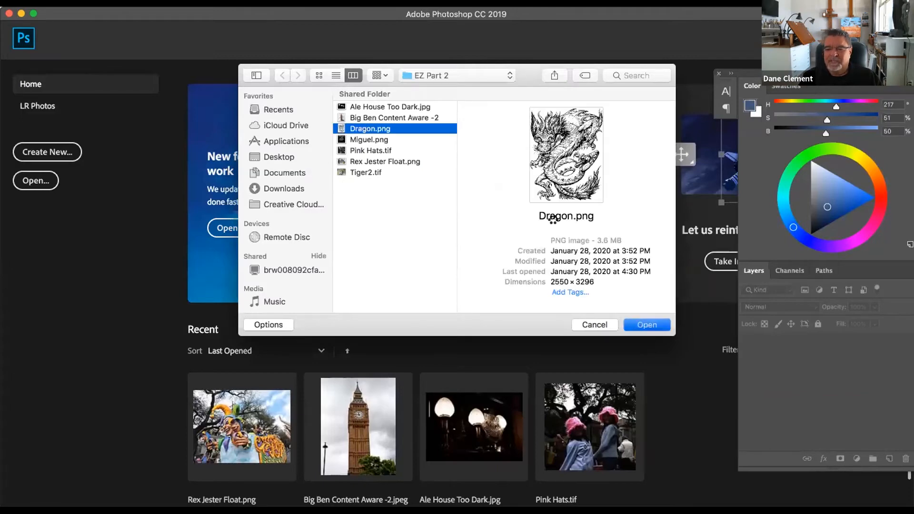
pyautogui.click(639, 323)
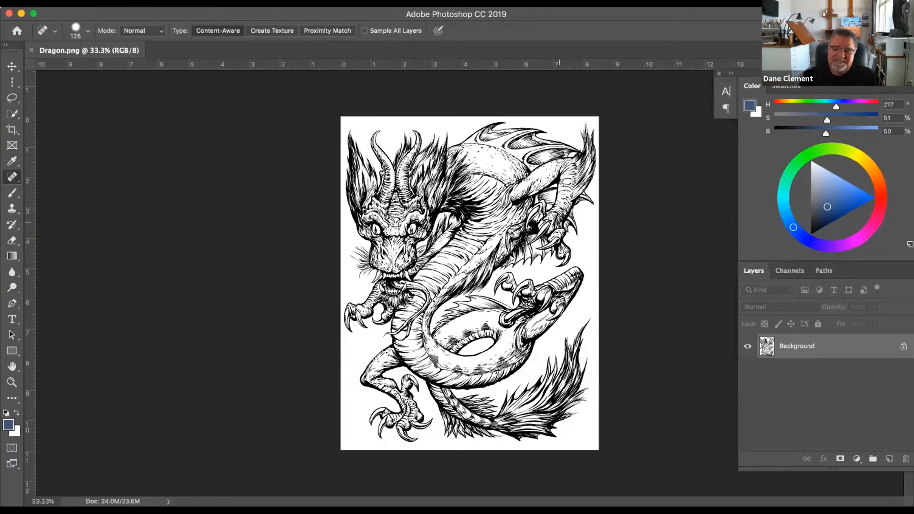
pyautogui.press('super+0')
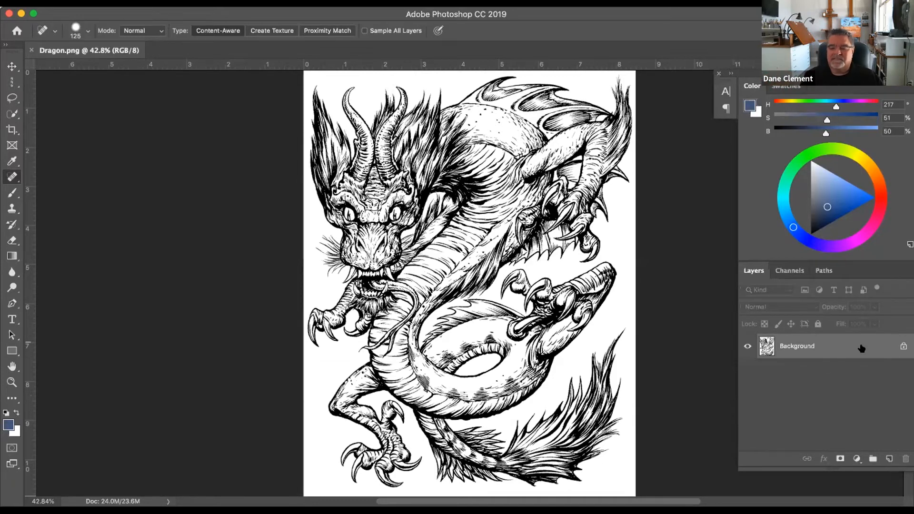
# - Convert the dragon drawing's Background into the regular layer Layer 0, and add a new empty layer beneath it
pyautogui.doubleClick(769, 350)
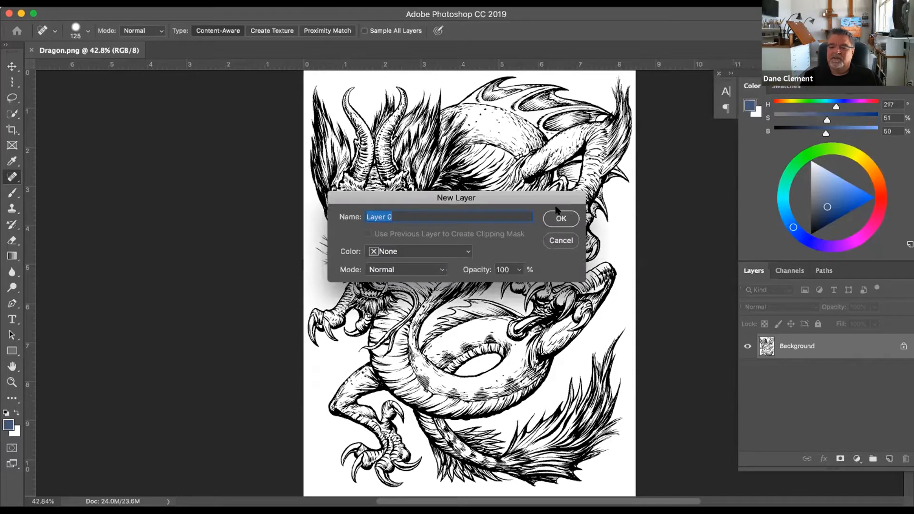
pyautogui.click(561, 218)
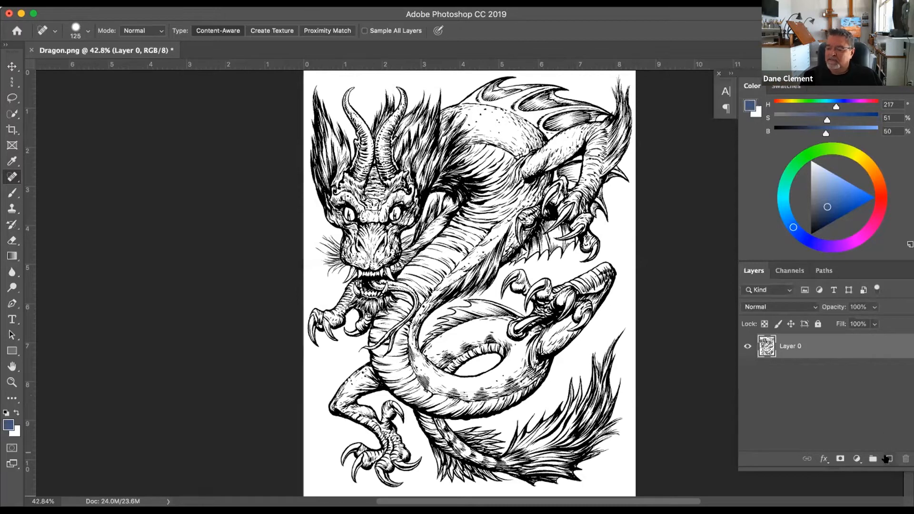
pyautogui.click(885, 458)
pyautogui.moveTo(761, 350); pyautogui.dragTo(760, 377)
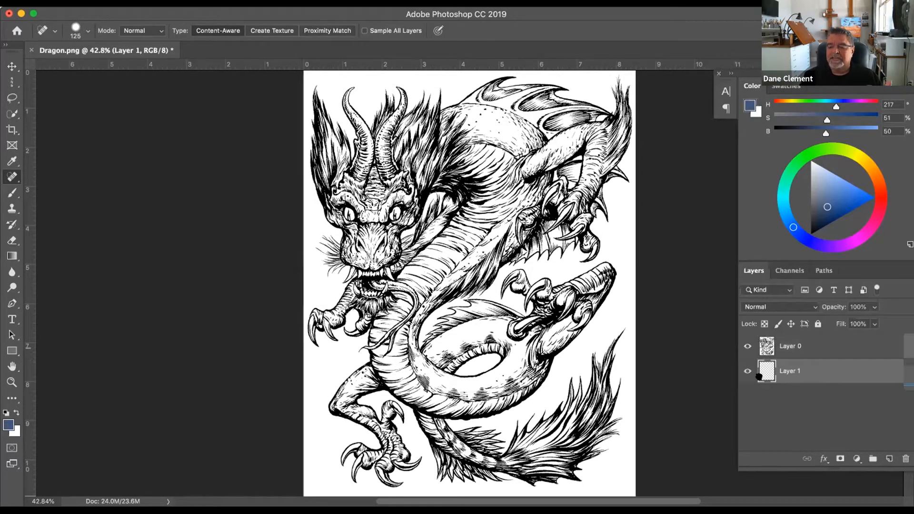
# - With the dragon layer hidden, fill the empty layer with muted blue (H 217, S 31, B 65), then show and select the dragon layer
pyautogui.click(748, 346)
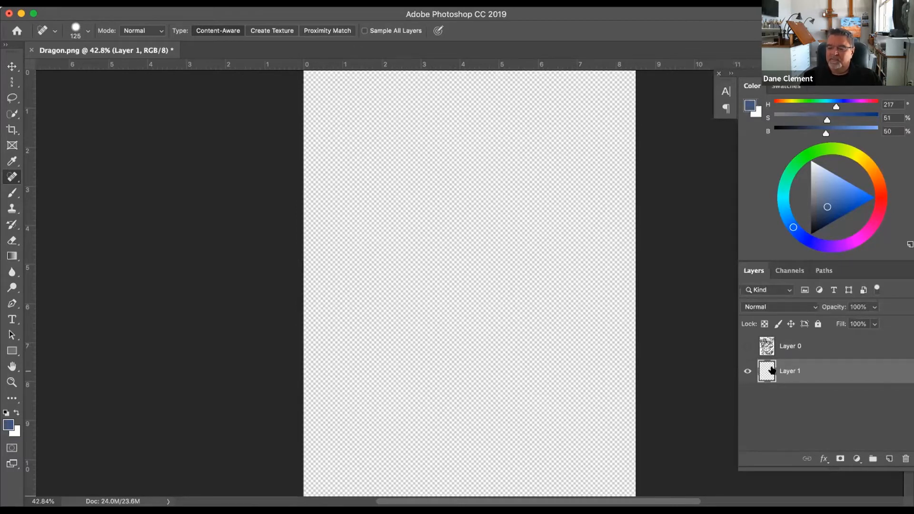
pyautogui.moveTo(818, 182); pyautogui.dragTo(822, 191)
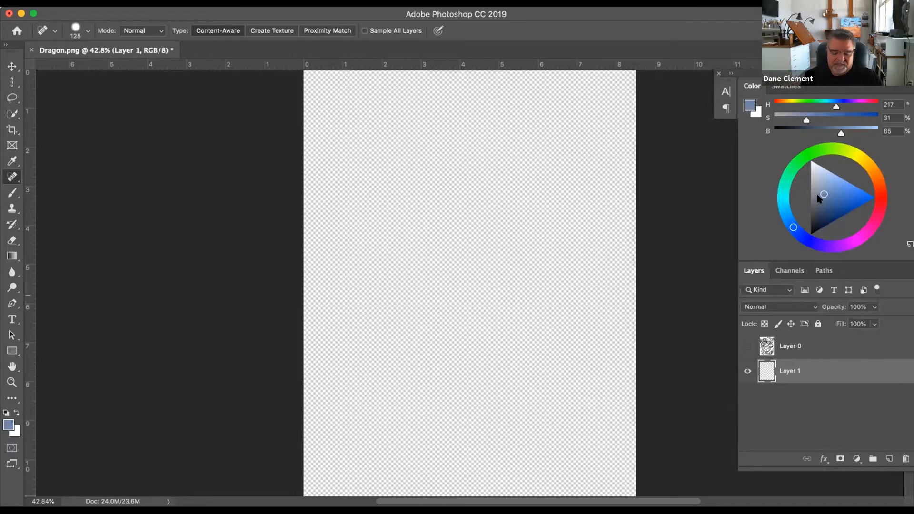
pyautogui.hotkey('alt', 'BackSpace')
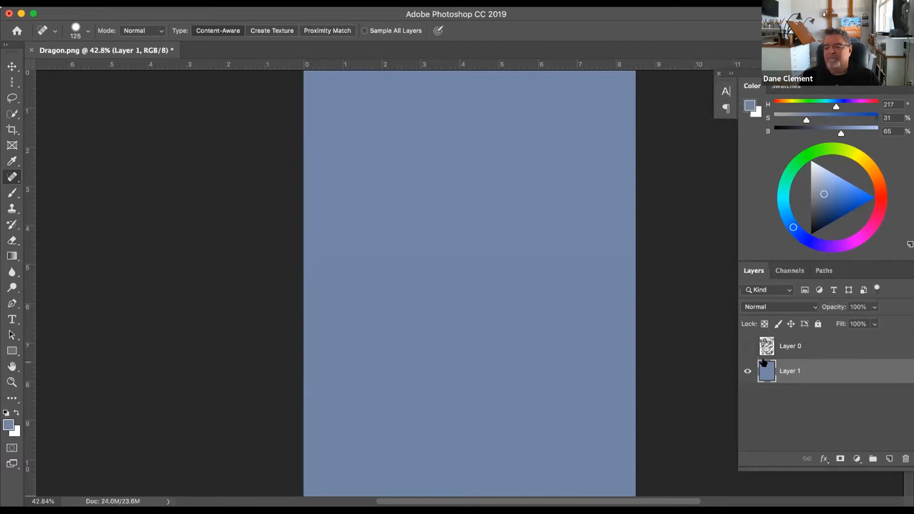
pyautogui.click(765, 346)
pyautogui.click(747, 347)
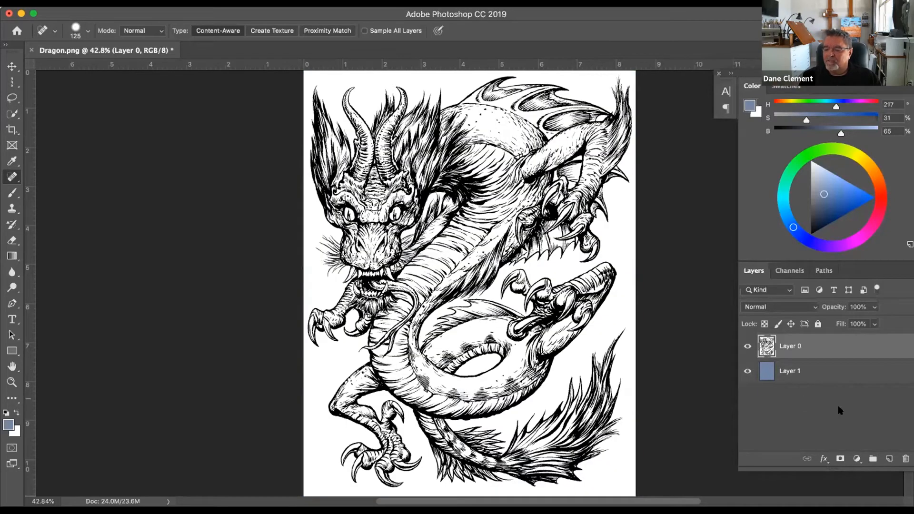
# - Open the Blending Options for the dragon layer and move the Layer Style dialog clear of the artwork
pyautogui.click(823, 460)
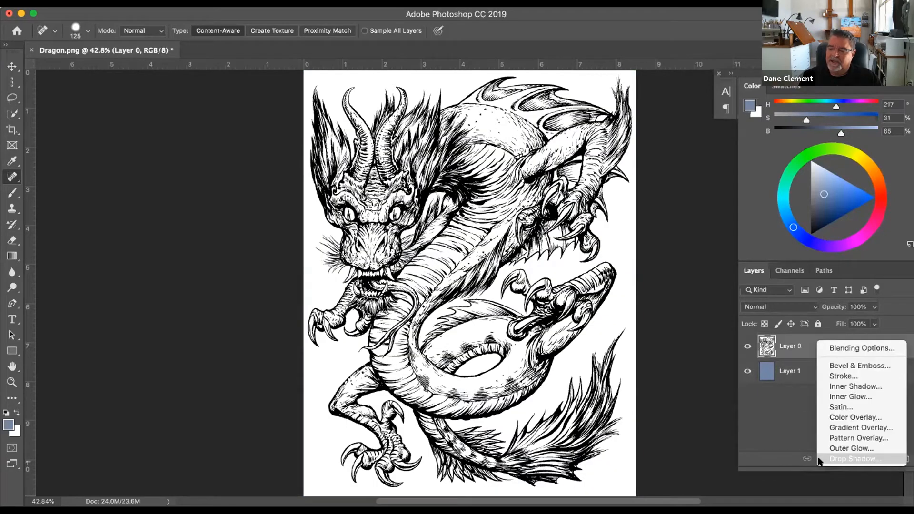
pyautogui.click(842, 349)
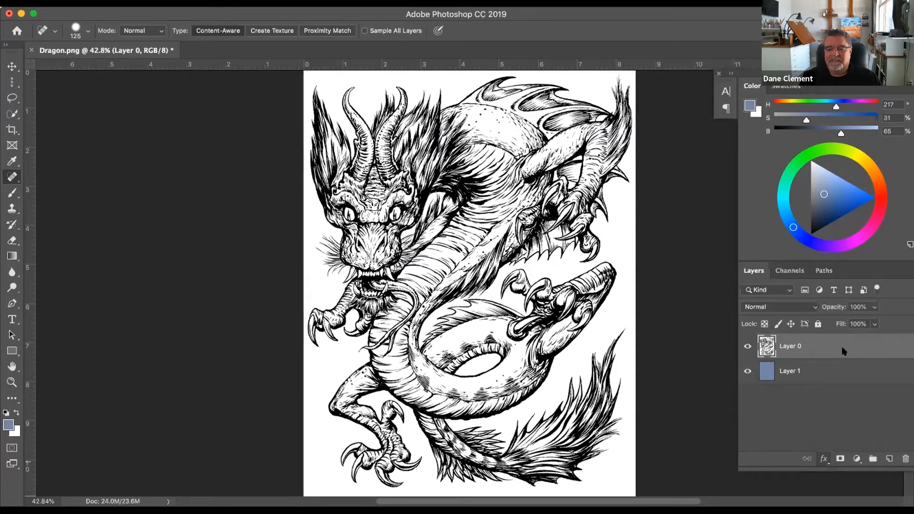
pyautogui.moveTo(526, 94); pyautogui.dragTo(314, 3)
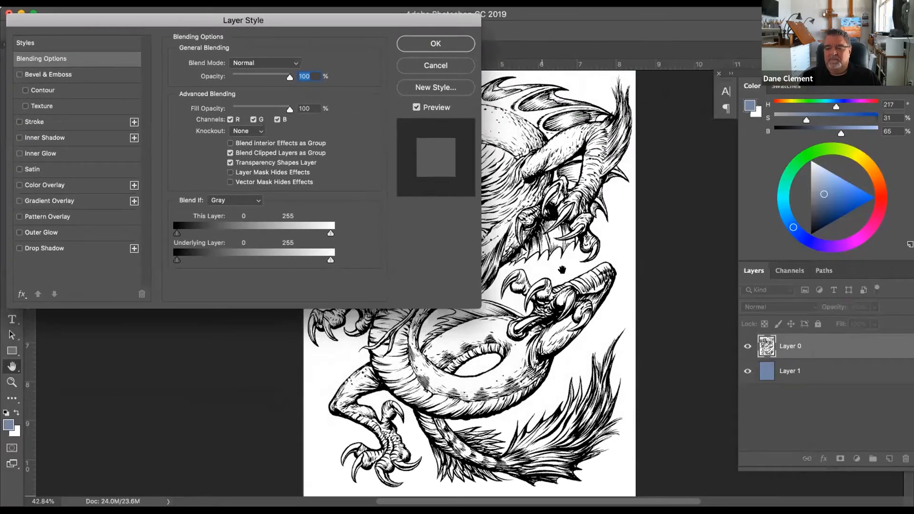
pyautogui.hscroll(-5, 642, 272)
pyautogui.scroll(2, 642, 271)
pyautogui.scroll(-2, 571, 283)
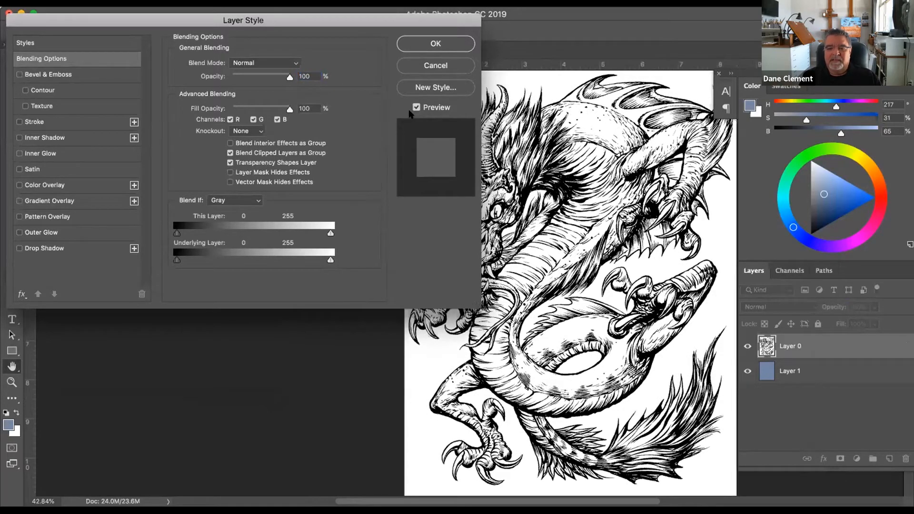
pyautogui.moveTo(377, 19); pyautogui.dragTo(253, 86)
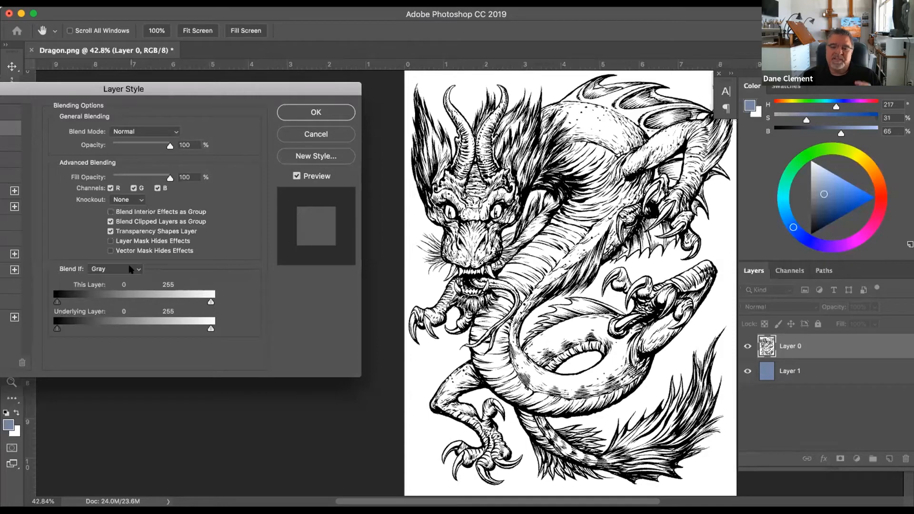
# - Knock out the drawing's white background with Blend If Gray, splitting the This Layer white slider to 114 / 156, and apply the style
pyautogui.moveTo(212, 302); pyautogui.dragTo(204, 303)
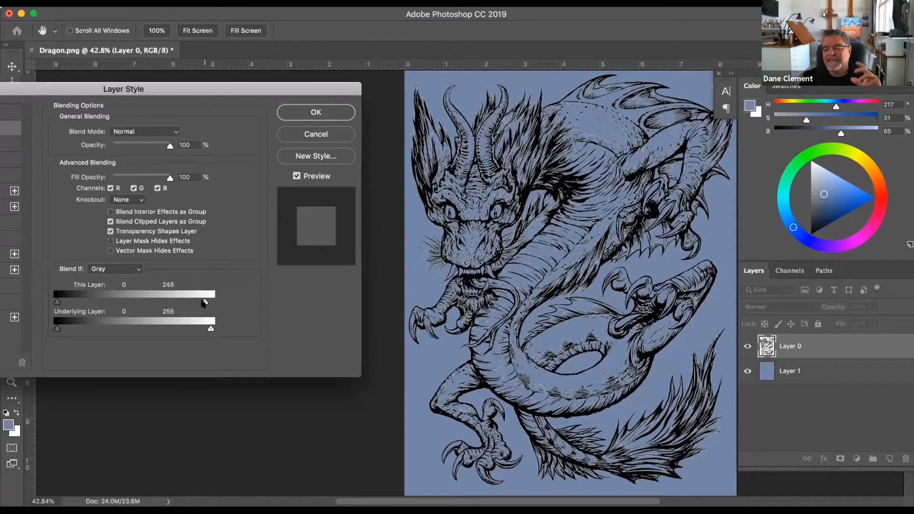
pyautogui.moveTo(204, 303); pyautogui.dragTo(112, 303)
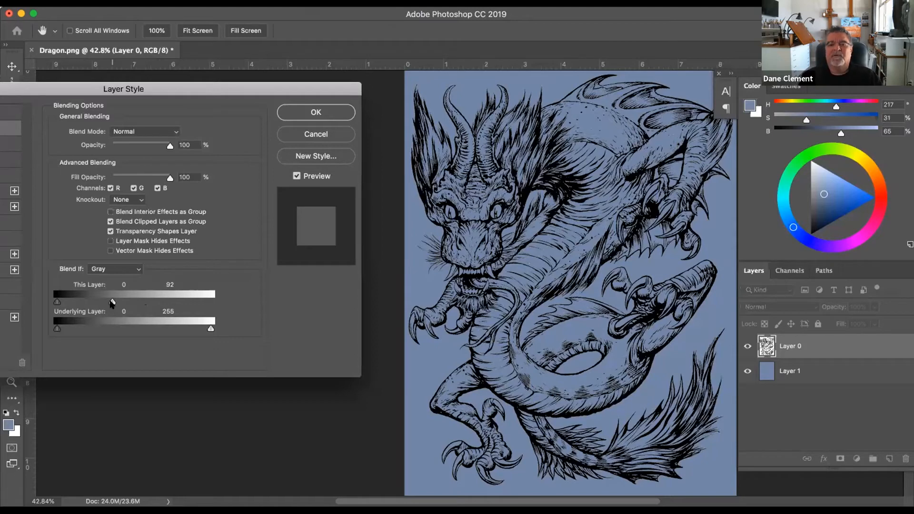
pyautogui.moveTo(112, 304); pyautogui.dragTo(151, 304)
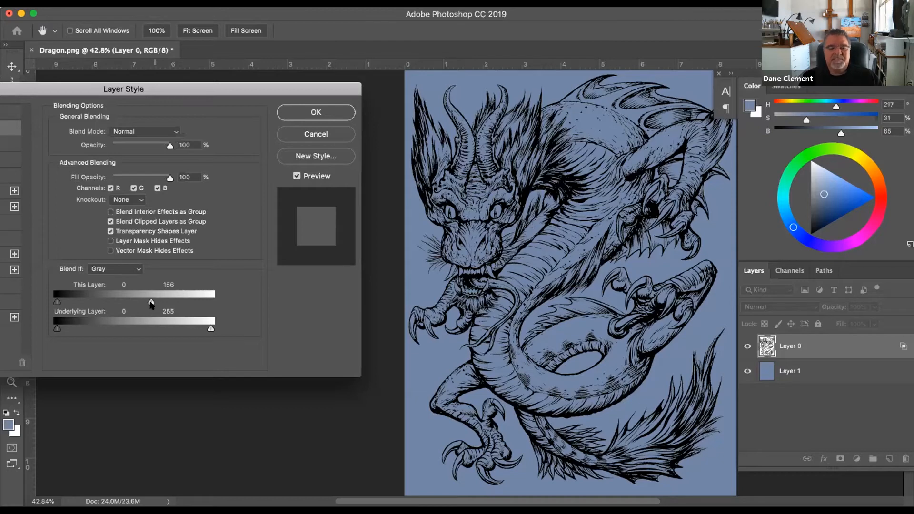
pyautogui.moveTo(151, 302); pyautogui.dragTo(125, 304)
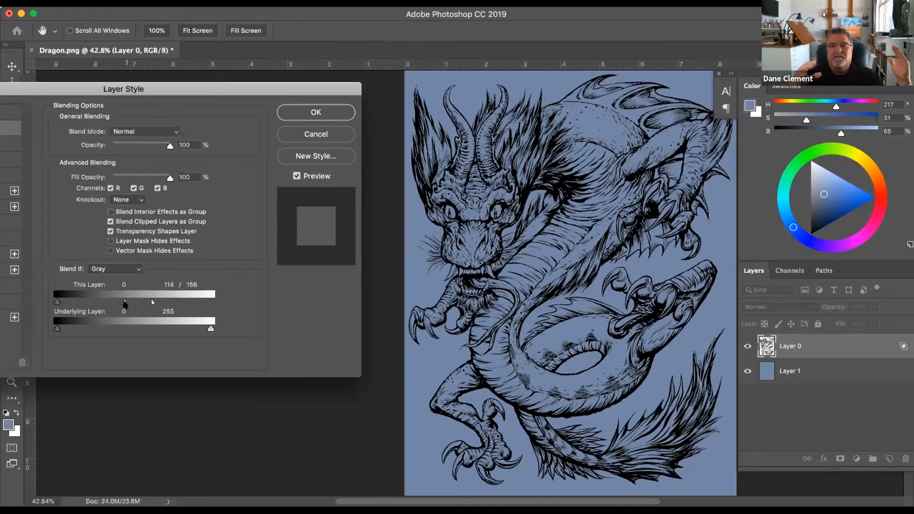
pyautogui.click(338, 112)
pyautogui.press('j')
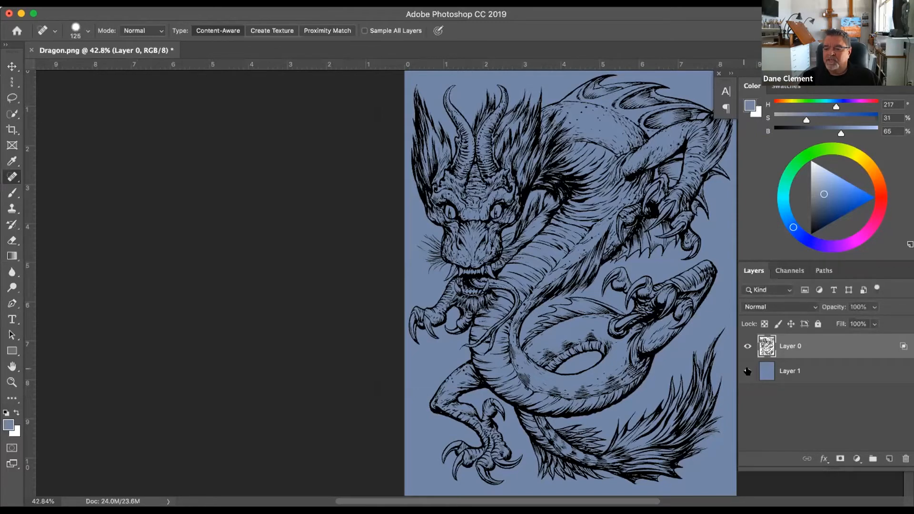
# - Hide the blue layer and inspect the dragon line art up close against transparency
pyautogui.click(747, 372)
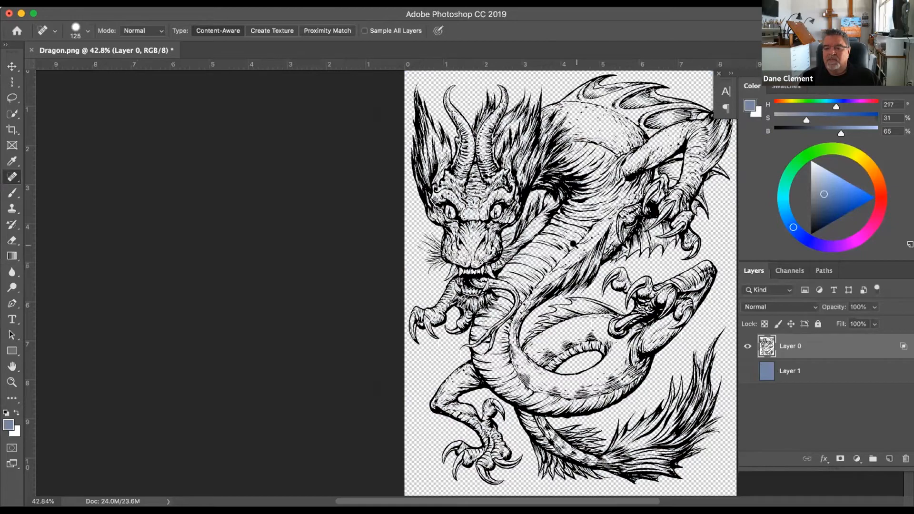
pyautogui.moveTo(573, 244); pyautogui.dragTo(610, 228)
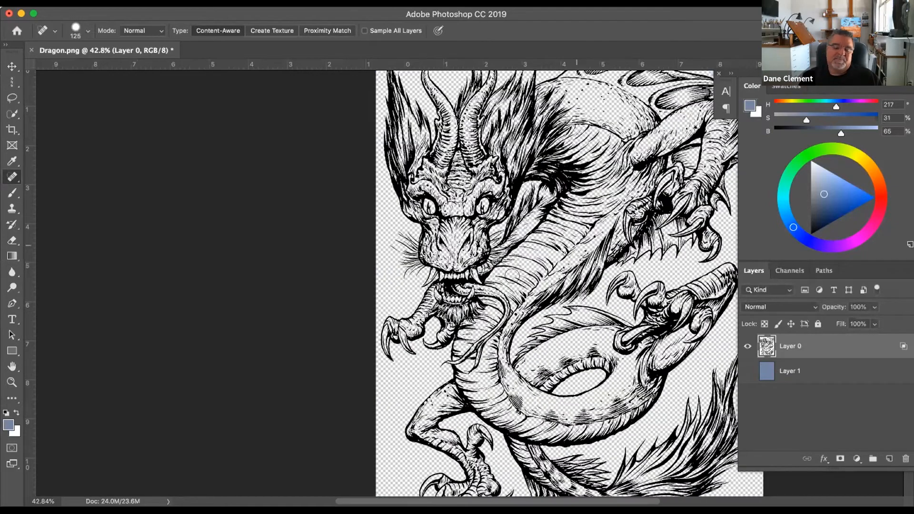
pyautogui.press('super+plus')
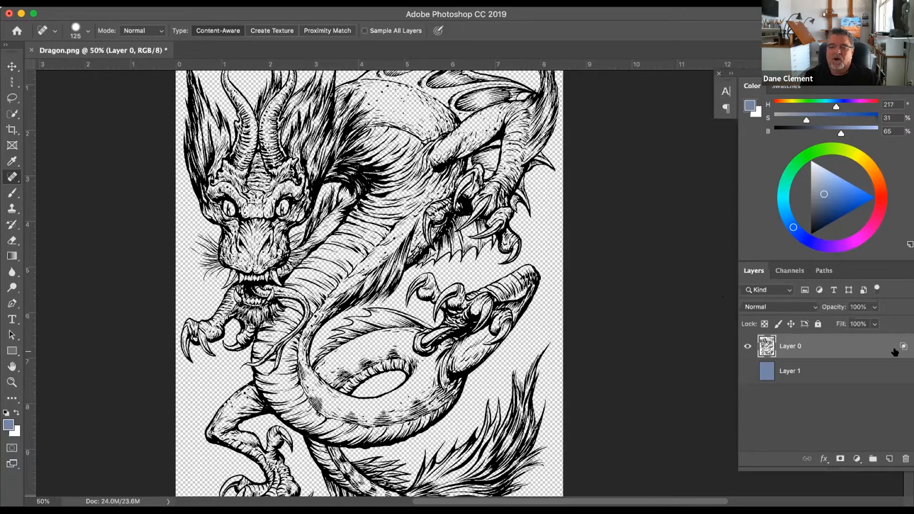
# - Merge the dragon layer down into a new empty layer placed beneath it, and show the blue layer again
pyautogui.click(888, 459)
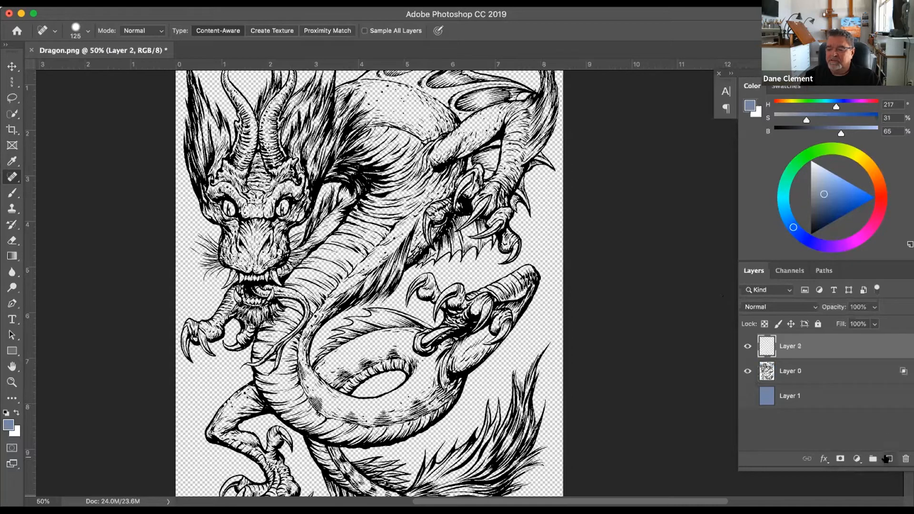
pyautogui.moveTo(756, 365); pyautogui.dragTo(784, 379)
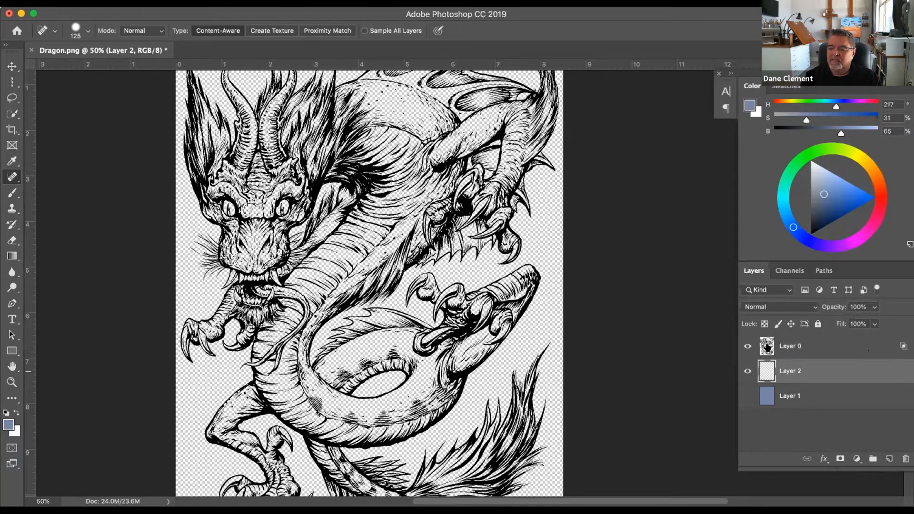
pyautogui.click(765, 347)
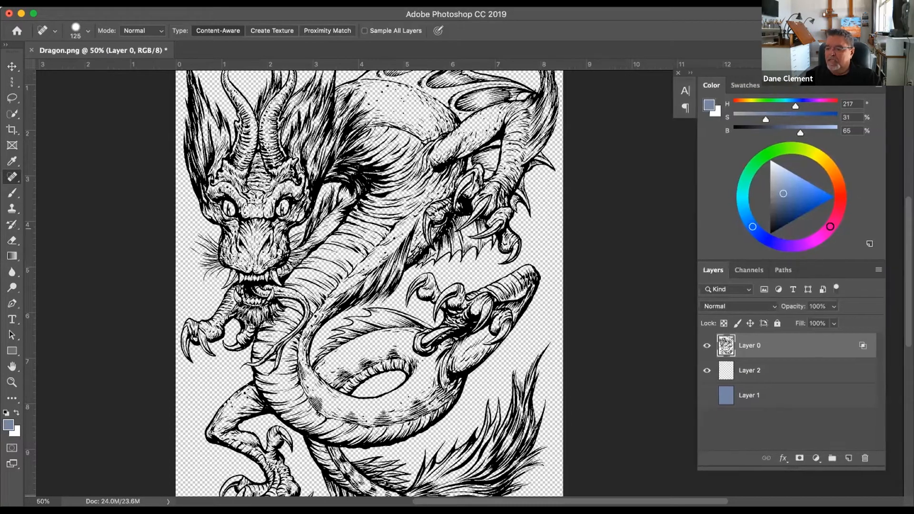
pyautogui.click(877, 270)
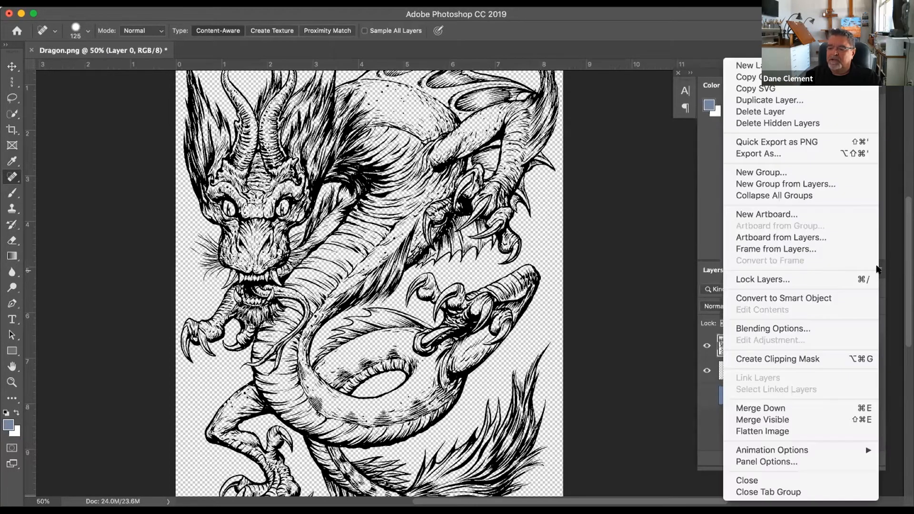
pyautogui.click(851, 409)
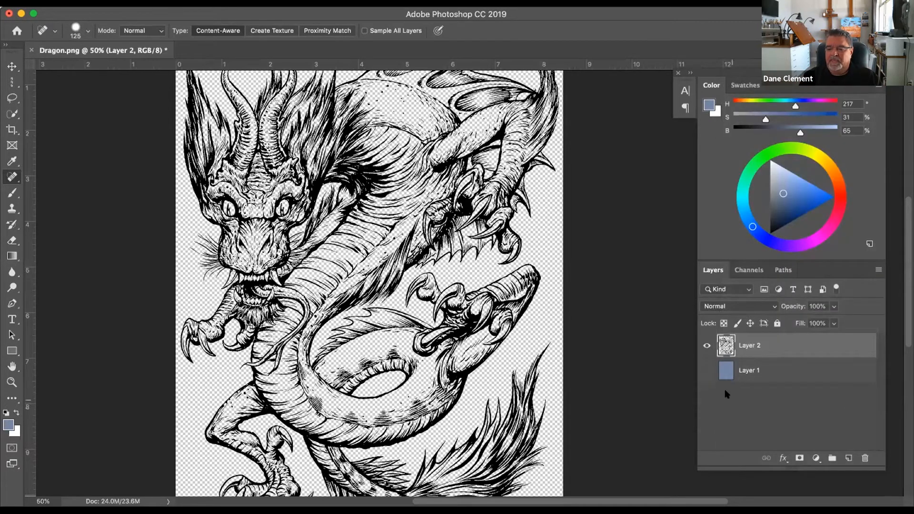
pyautogui.click(707, 371)
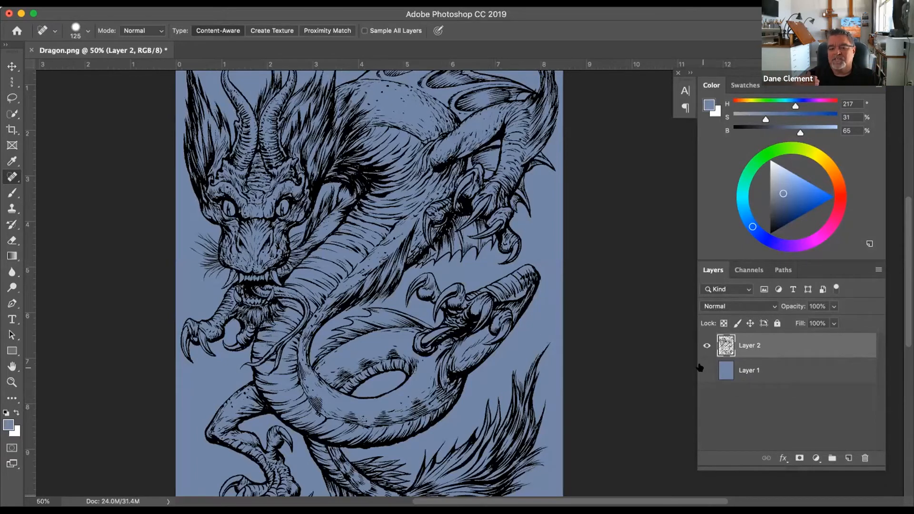
# - Hide the blue layer and close Dragon.png without saving the changes
pyautogui.click(707, 371)
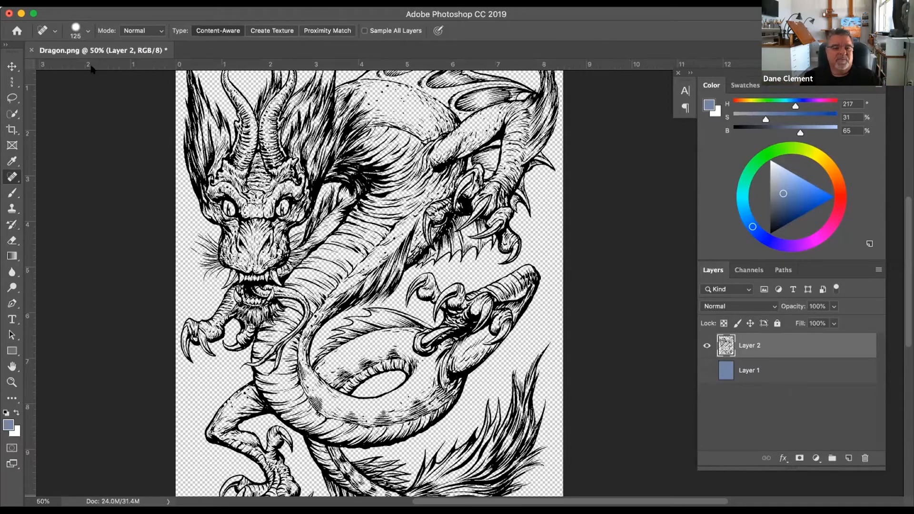
pyautogui.click(32, 50)
pyautogui.press('super+d')
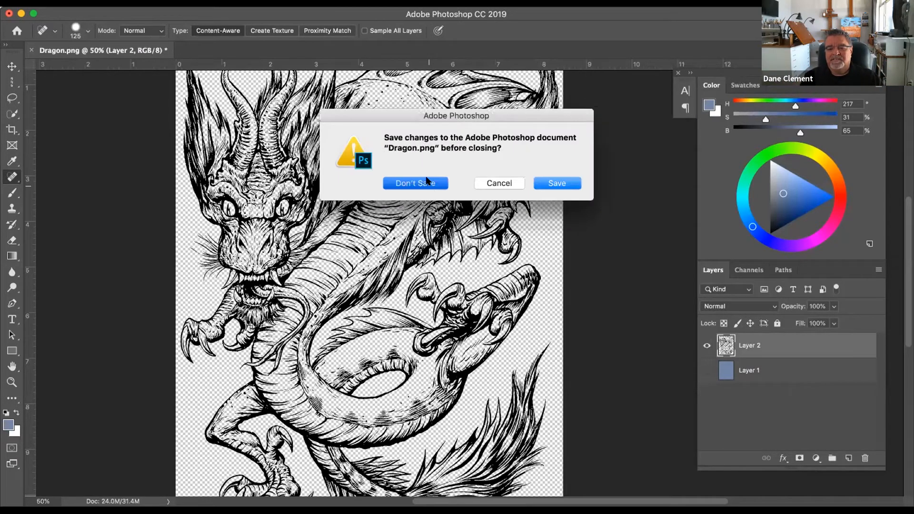
# - Open Miguel.png from the EZ Part 2 folder
pyautogui.click(106, 3)
pyautogui.click(116, 21)
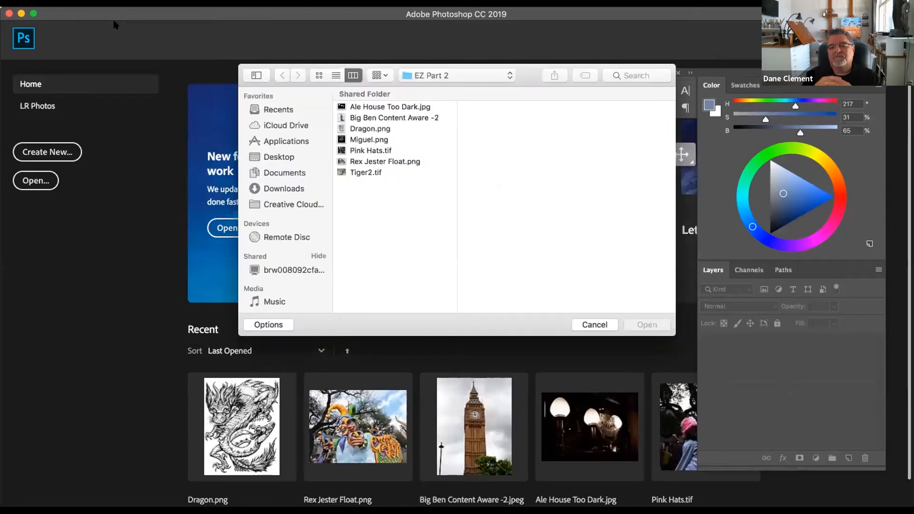
pyautogui.click(355, 140)
pyautogui.click(656, 326)
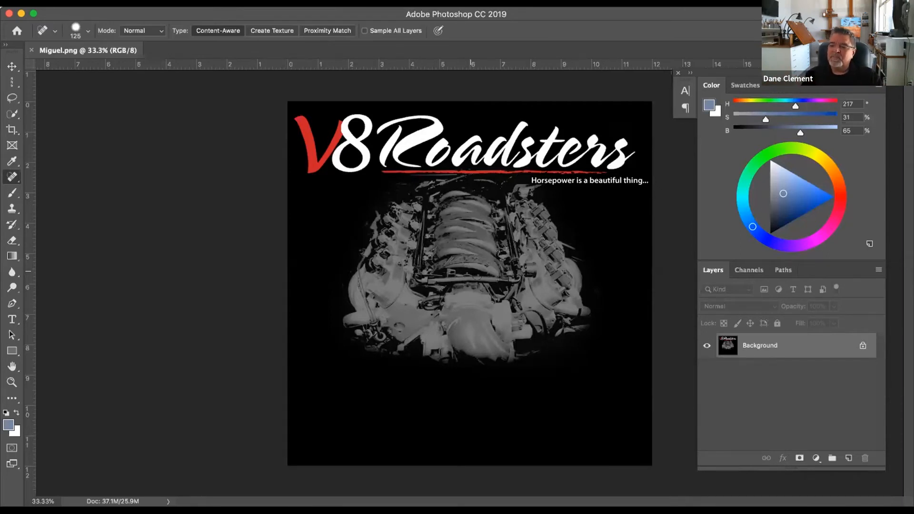
# - Examine the Red, Green and Blue channels one by one, and show the RGB composite again
pyautogui.click(749, 270)
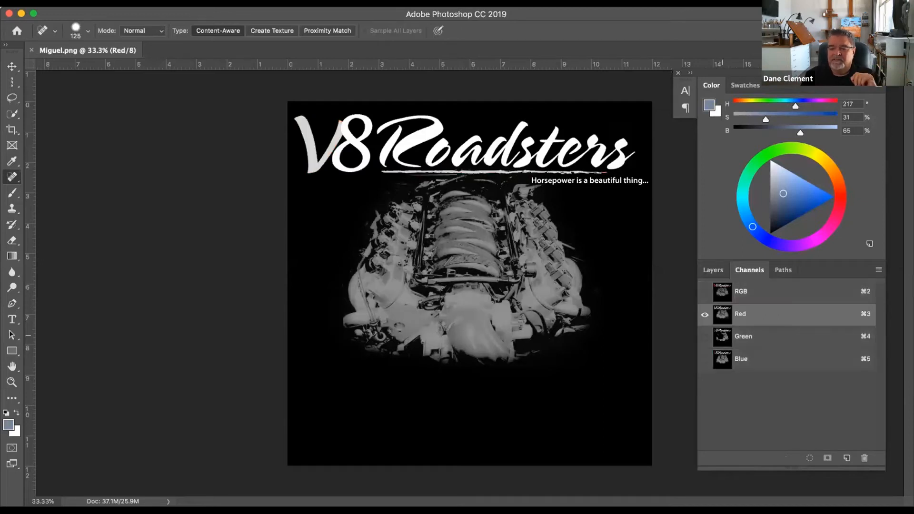
pyautogui.click(722, 335)
pyautogui.click(722, 360)
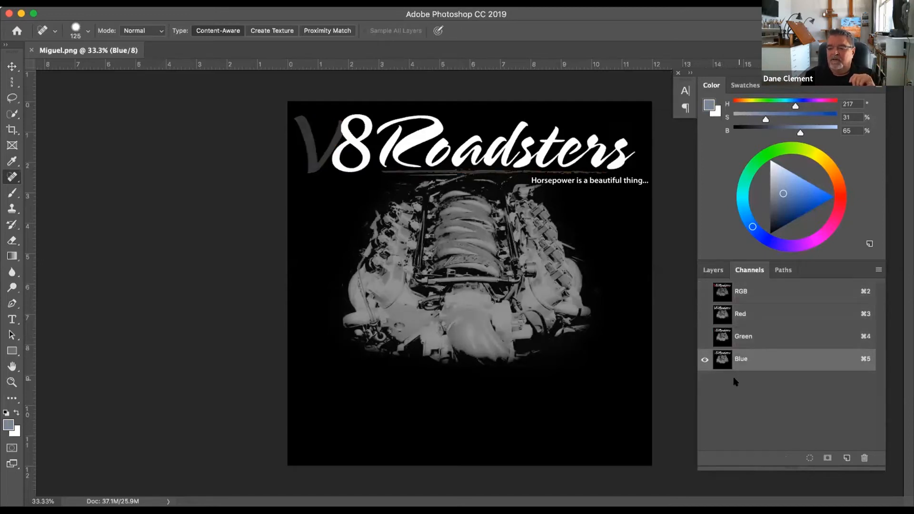
pyautogui.click(705, 291)
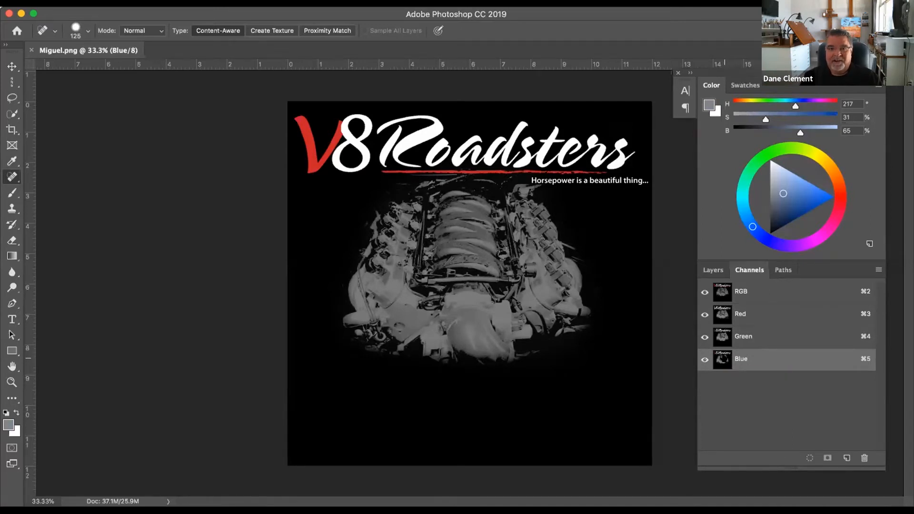
# - Duplicate the Blue channel, try renaming the copy as mask, and undo the rename
pyautogui.moveTo(720, 355); pyautogui.dragTo(847, 459)
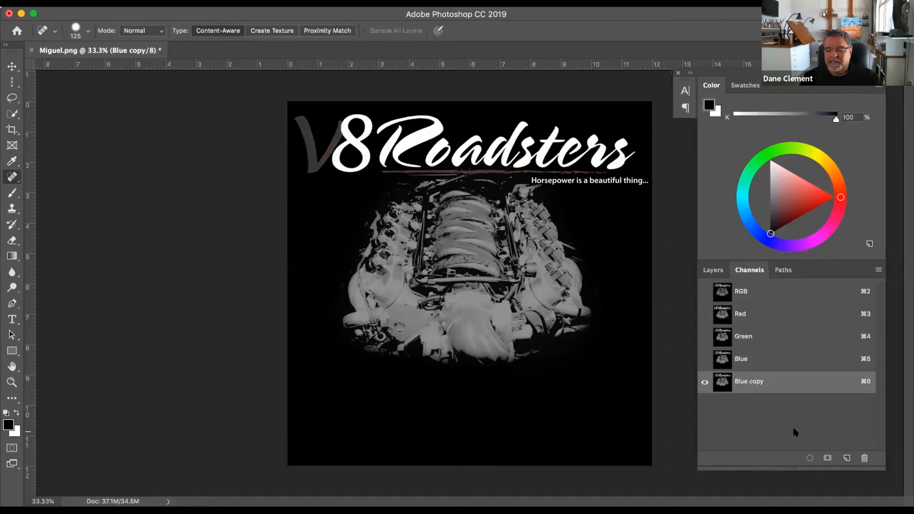
pyautogui.doubleClick(751, 381)
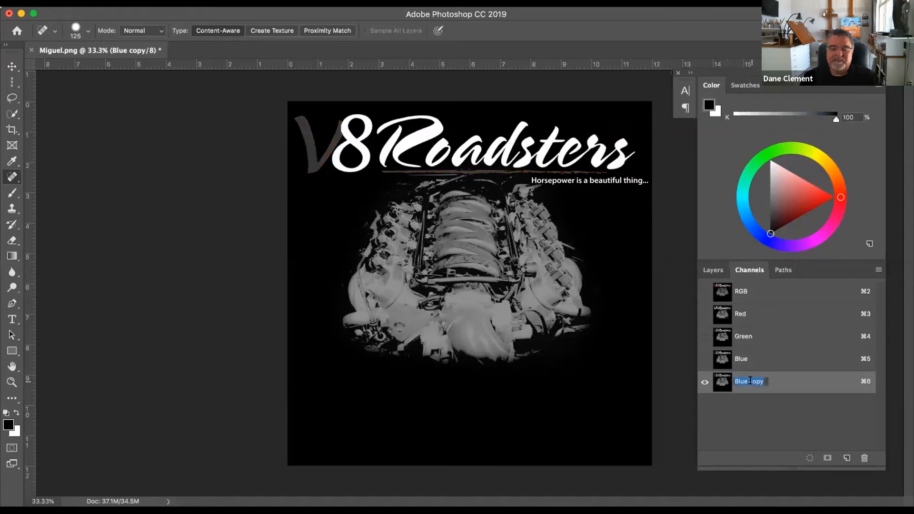
pyautogui.write('mask')
pyautogui.press('Return')
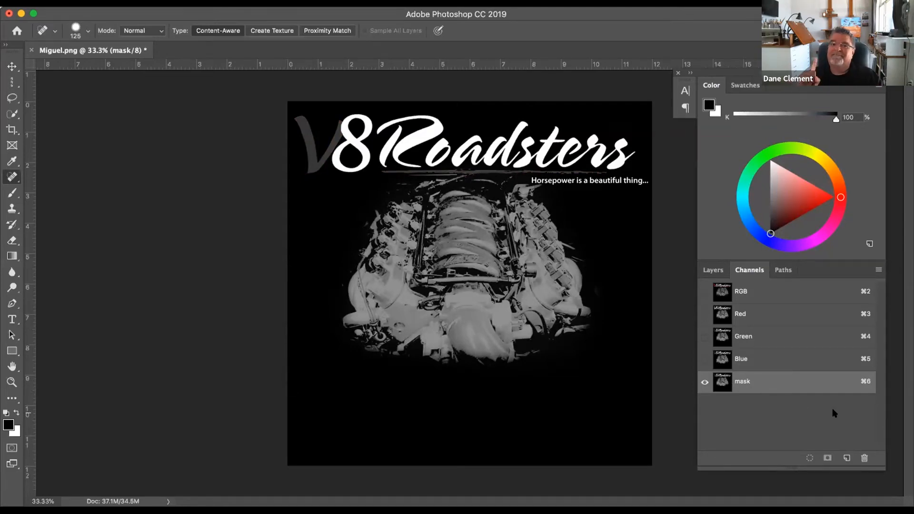
pyautogui.press('super+z')
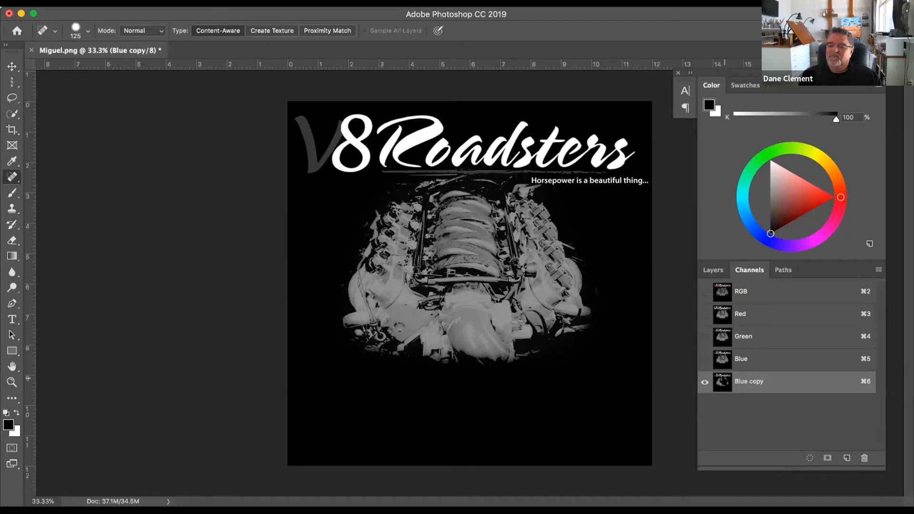
# - Duplicate the Green and Red channels, discarding the surplus second copy of the Blue channel
pyautogui.moveTo(722, 359); pyautogui.dragTo(847, 458)
pyautogui.moveTo(722, 336); pyautogui.dragTo(847, 458)
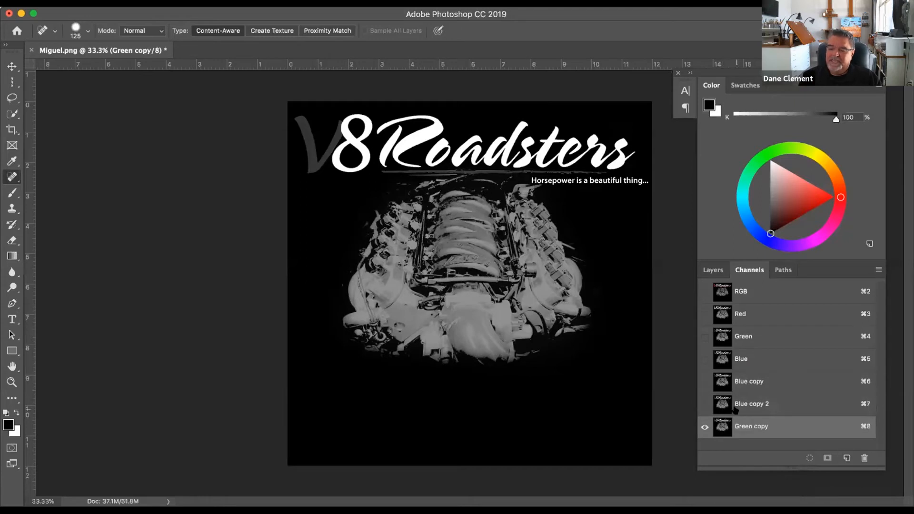
pyautogui.moveTo(772, 404); pyautogui.dragTo(865, 458)
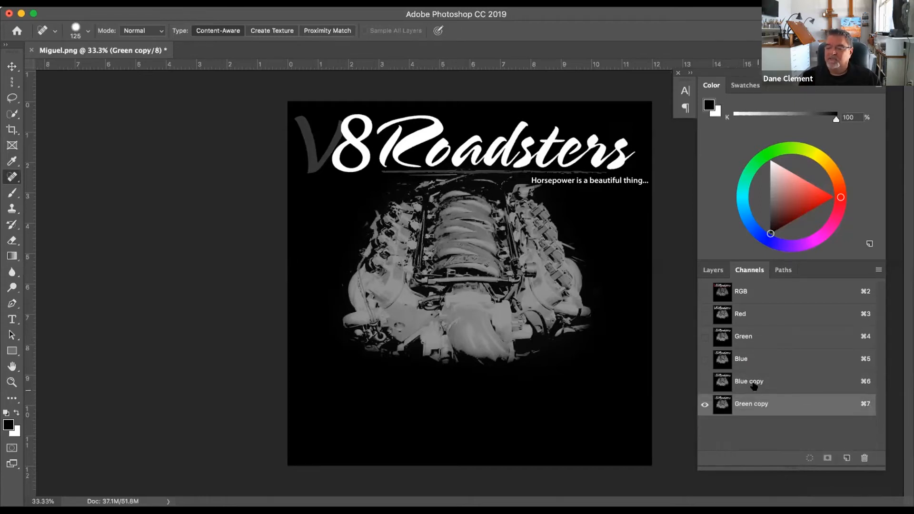
pyautogui.moveTo(723, 314); pyautogui.dragTo(846, 458)
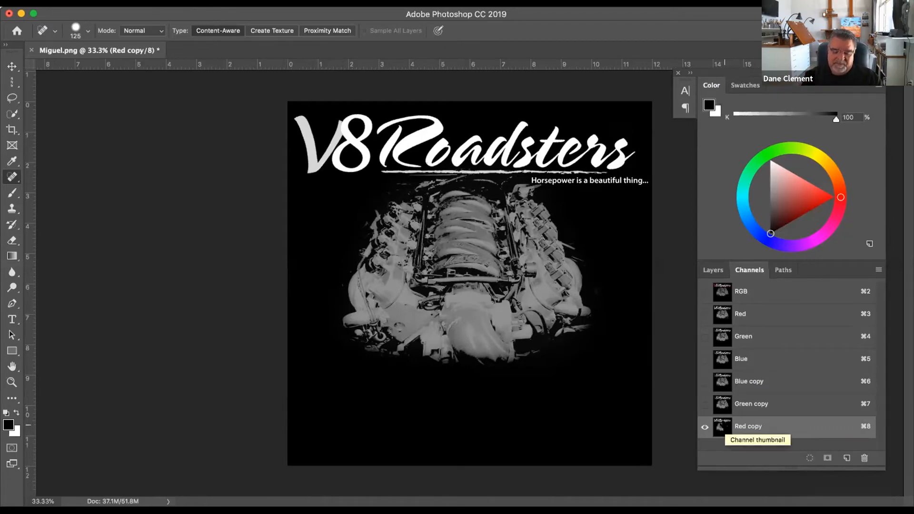
# - Invert the Red copy, Green copy and Blue copy channels
pyautogui.press('super+i')
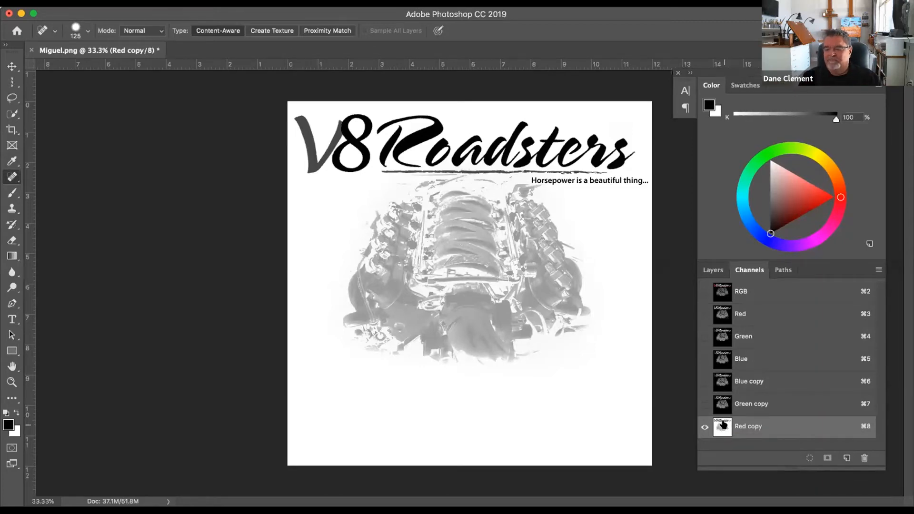
pyautogui.click(722, 405)
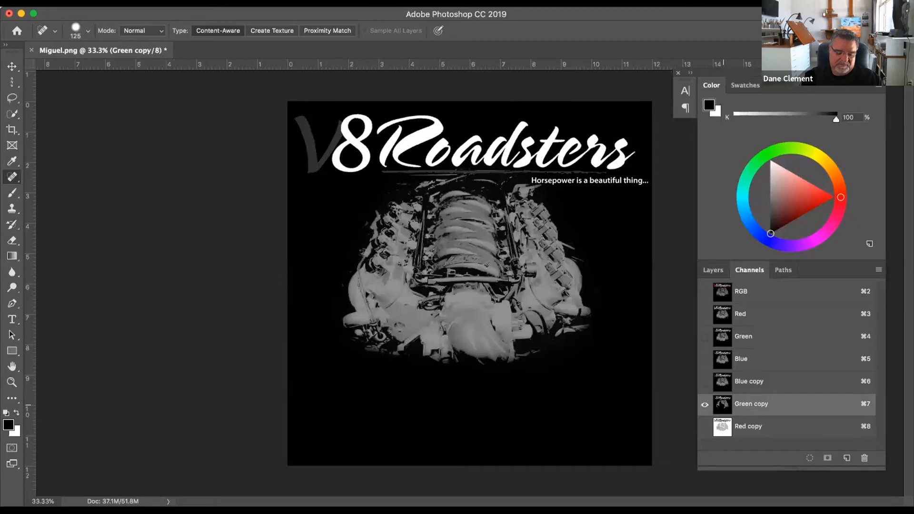
pyautogui.press('super+i')
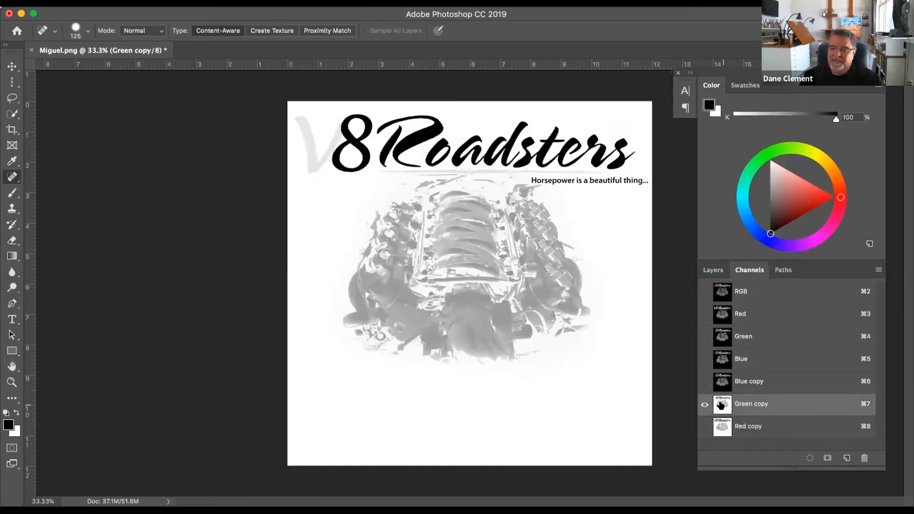
pyautogui.click(723, 383)
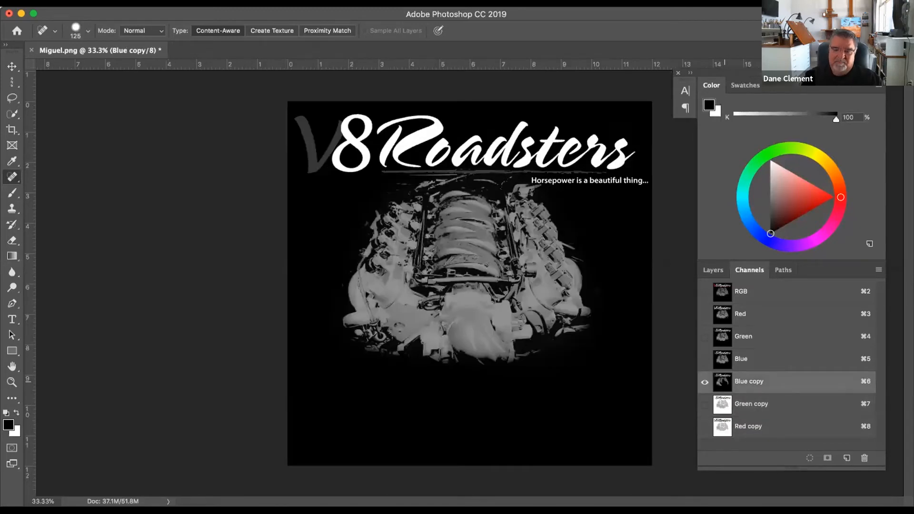
pyautogui.press('super+i')
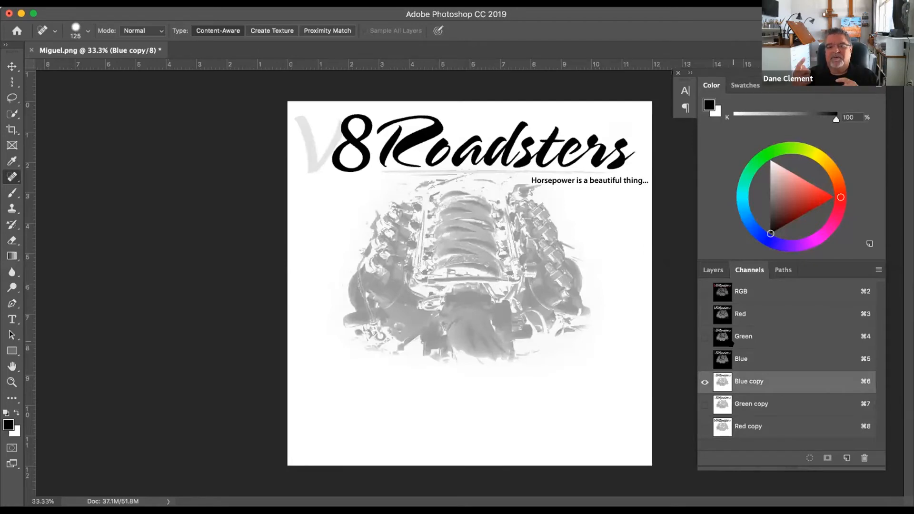
# - Rename the Red copy channel as mask and compare it with the RGB composite
pyautogui.doubleClick(749, 427)
pyautogui.write('mask')
pyautogui.press('Return')
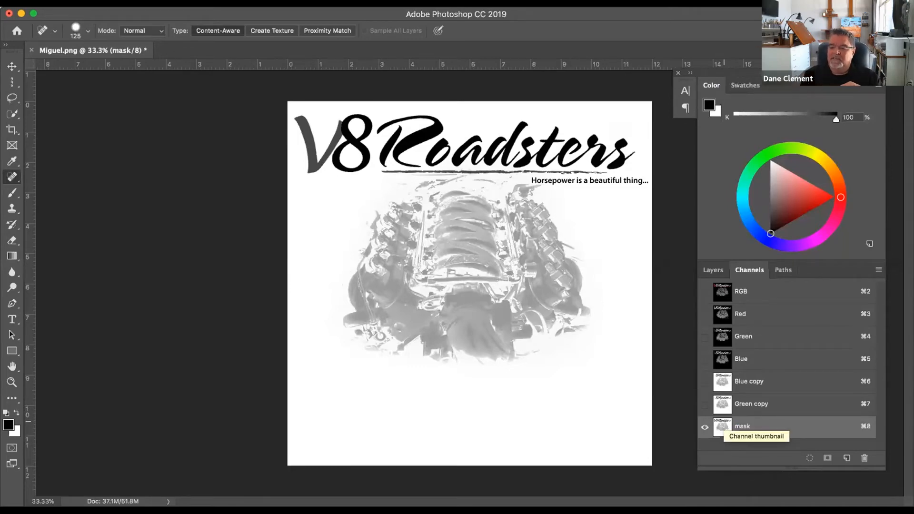
pyautogui.press('super+2')
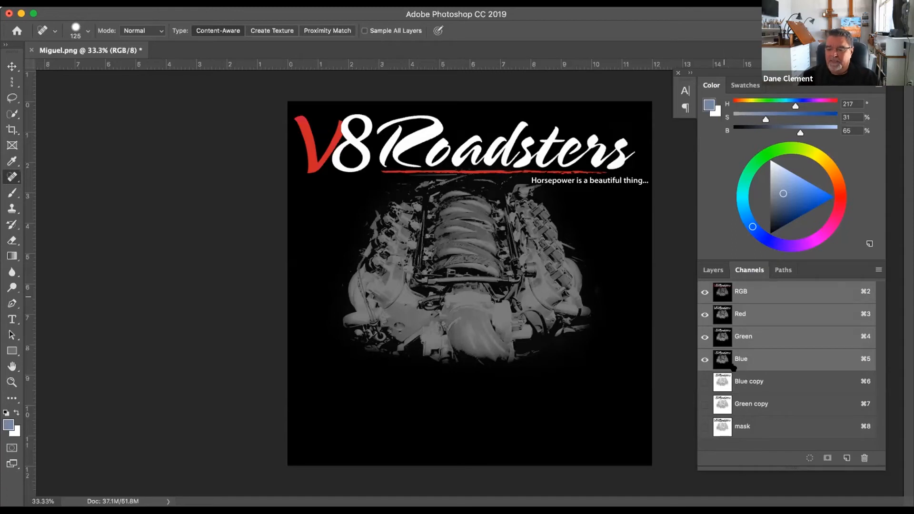
pyautogui.click(720, 431)
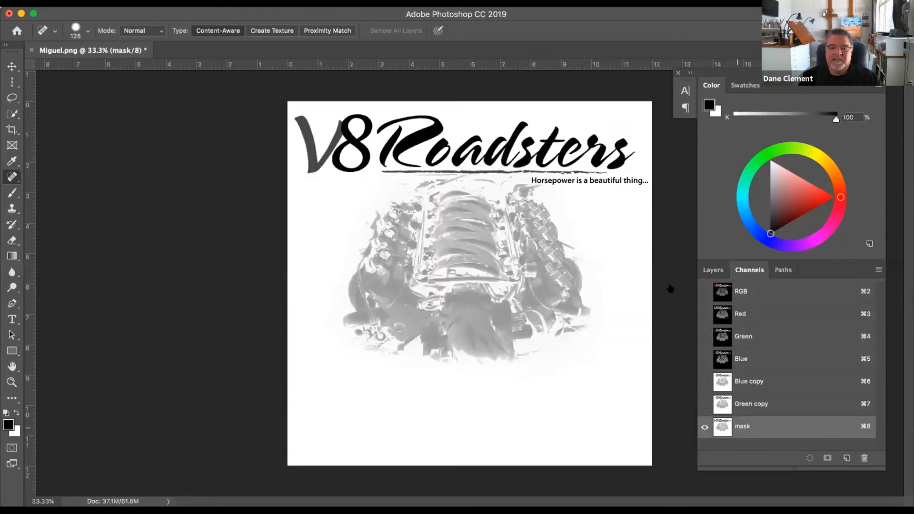
# - Use Apply Image to blend the Green copy channel into the mask channel with Multiply at 100% opacity
pyautogui.click(164, 2)
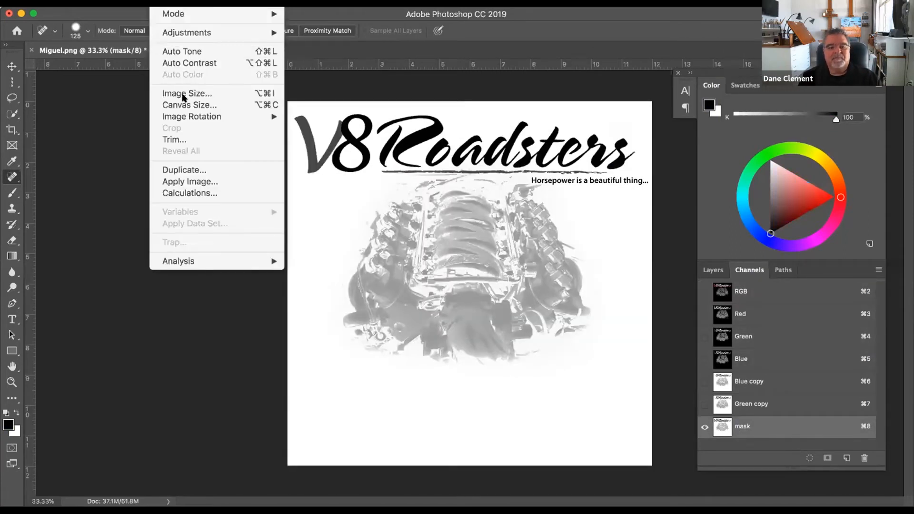
pyautogui.click(192, 185)
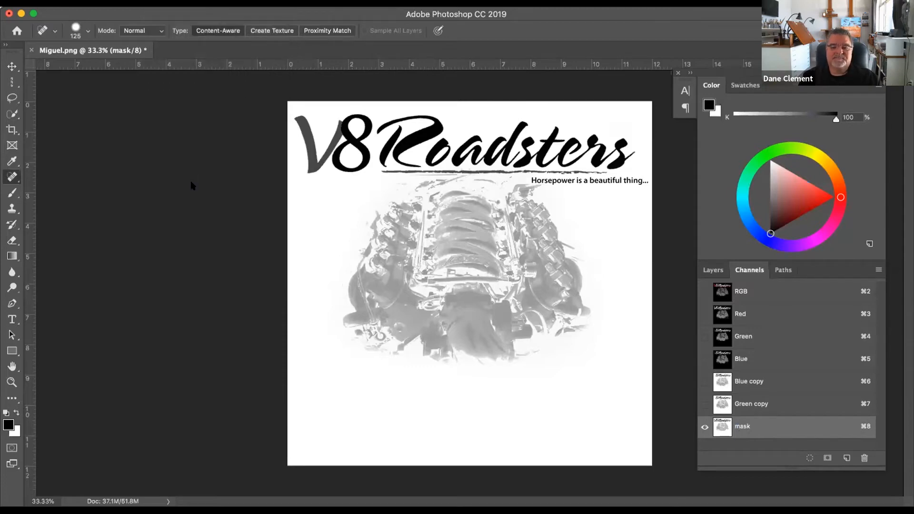
pyautogui.click(433, 170)
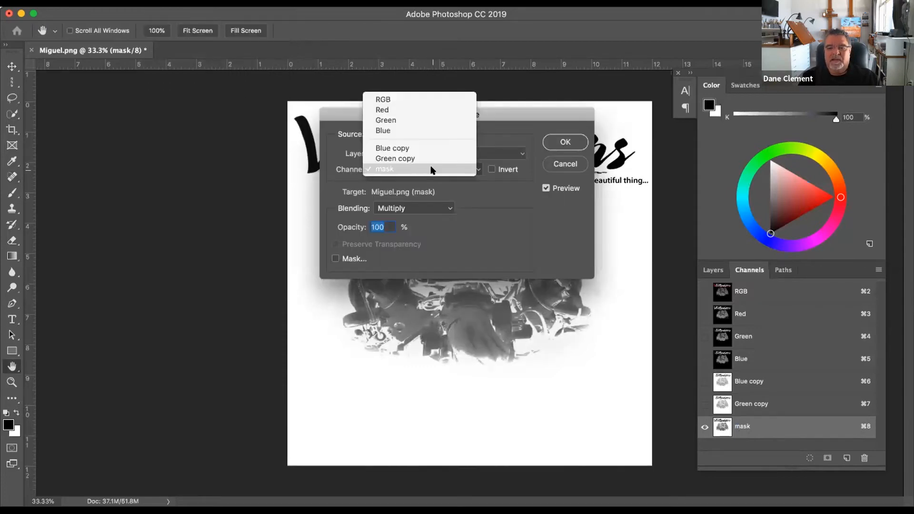
pyautogui.click(394, 158)
pyautogui.moveTo(490, 115); pyautogui.dragTo(209, 88)
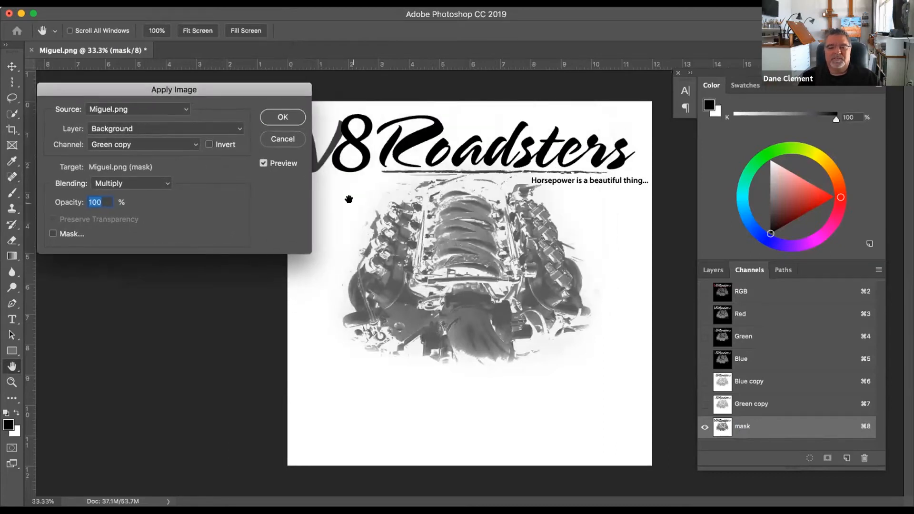
pyautogui.click(262, 163)
pyautogui.click(262, 163)
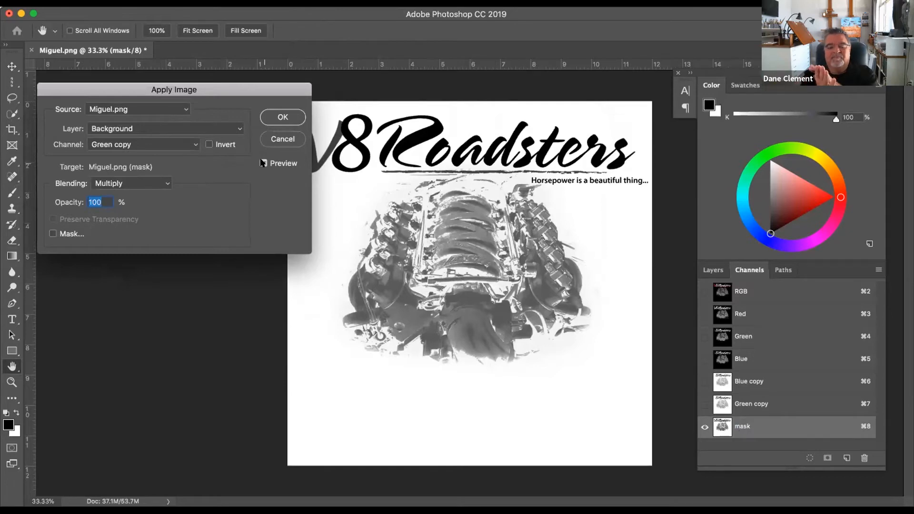
pyautogui.click(283, 117)
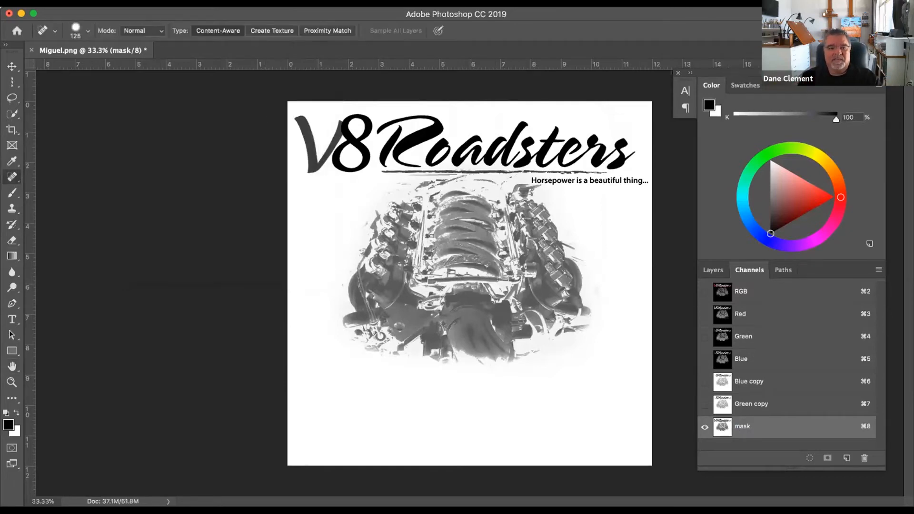
# - Apply the Blue copy channel to the mask channel with Apply Image, using Multiply at 100% opacity
pyautogui.click(164, 1)
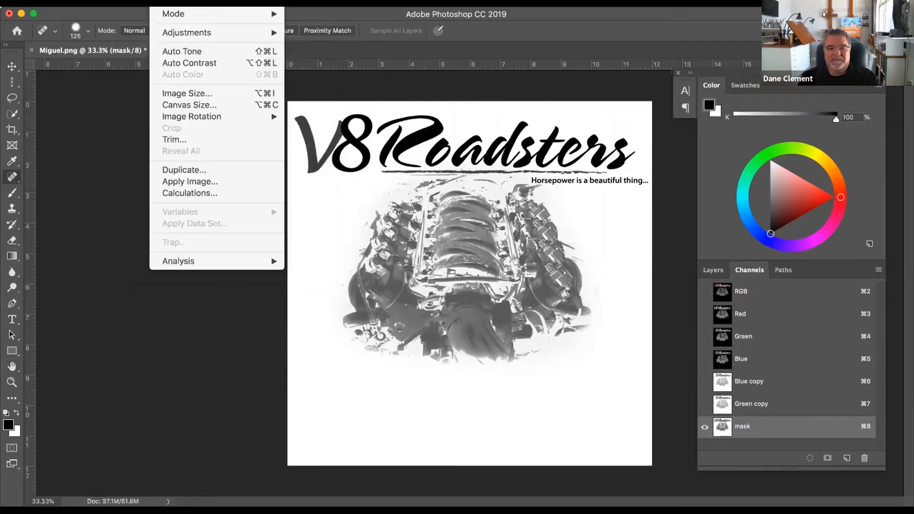
pyautogui.click(196, 182)
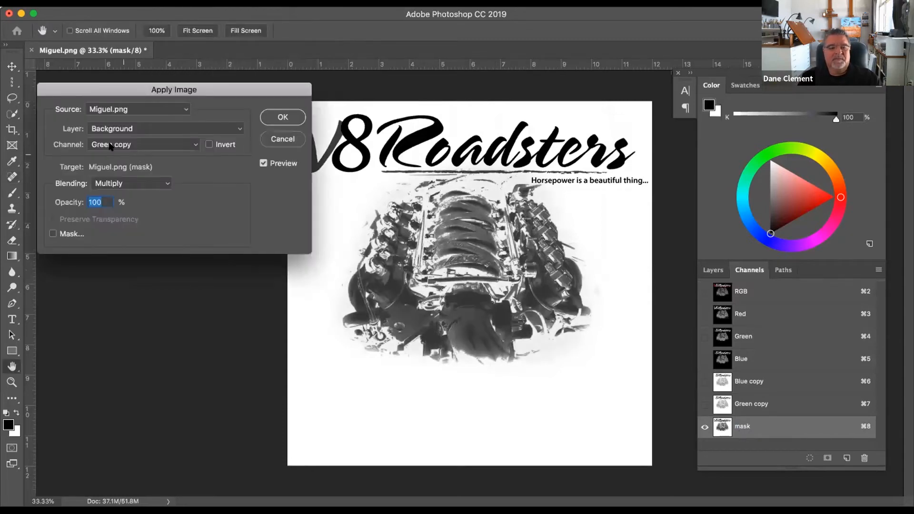
pyautogui.click(111, 144)
pyautogui.click(106, 133)
pyautogui.click(277, 119)
pyautogui.press('j')
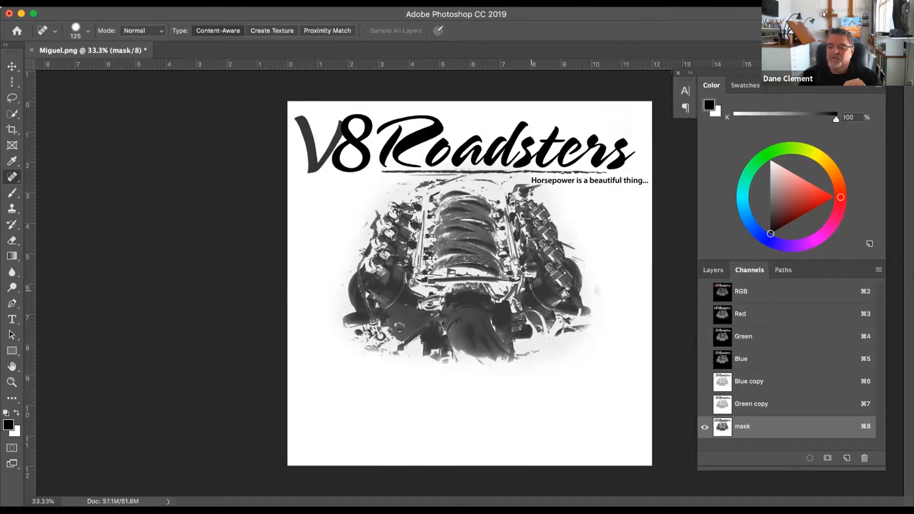
# - Delete the Blue copy and Green copy channels, check the mask up close, and return to the RGB composite
pyautogui.moveTo(725, 378); pyautogui.dragTo(863, 455)
pyautogui.moveTo(724, 384); pyautogui.dragTo(863, 454)
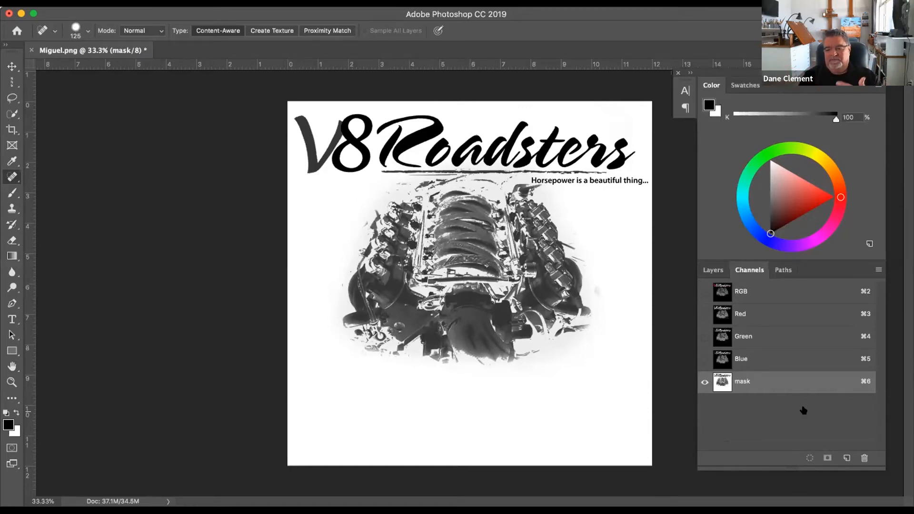
pyautogui.keyDown('super'); pyautogui.click(602, 310); pyautogui.keyUp('super')
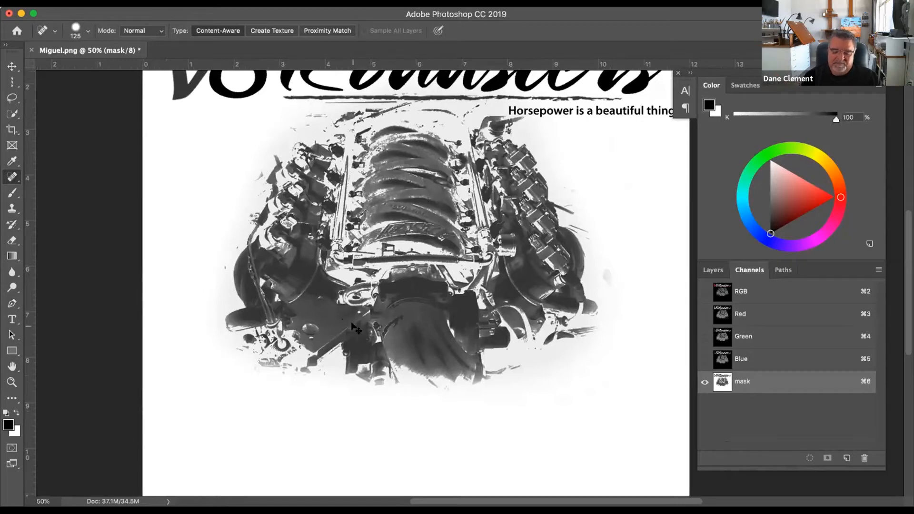
pyautogui.press('super+0')
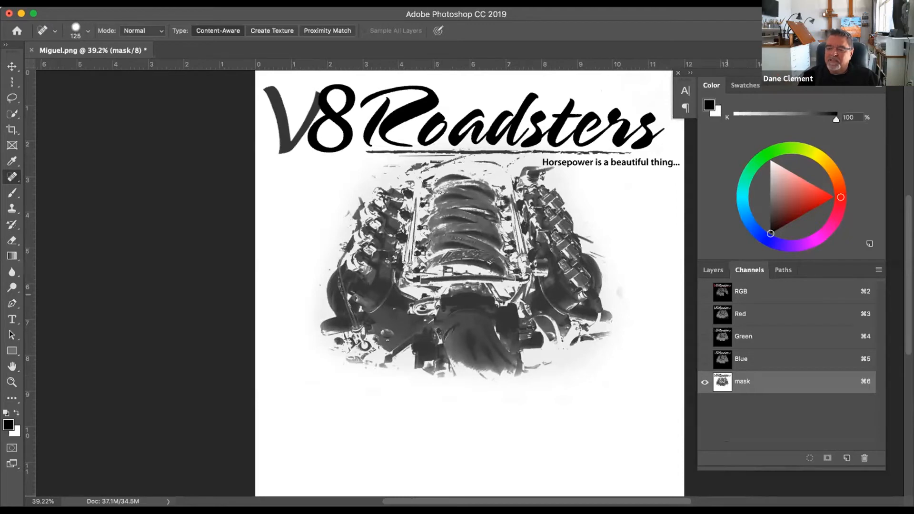
pyautogui.press('super+2')
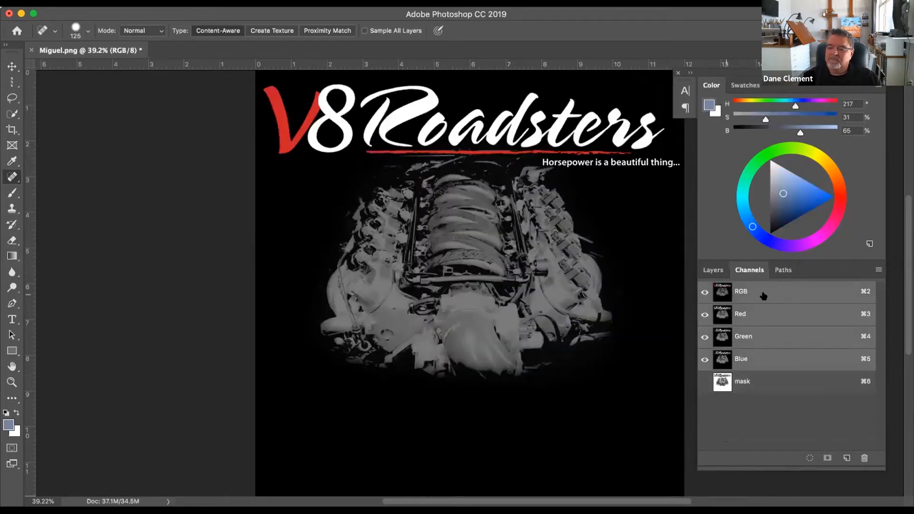
# - Load the mask channel of Miguel.png as a new selection on the Background layer and deselect it
pyautogui.click(714, 270)
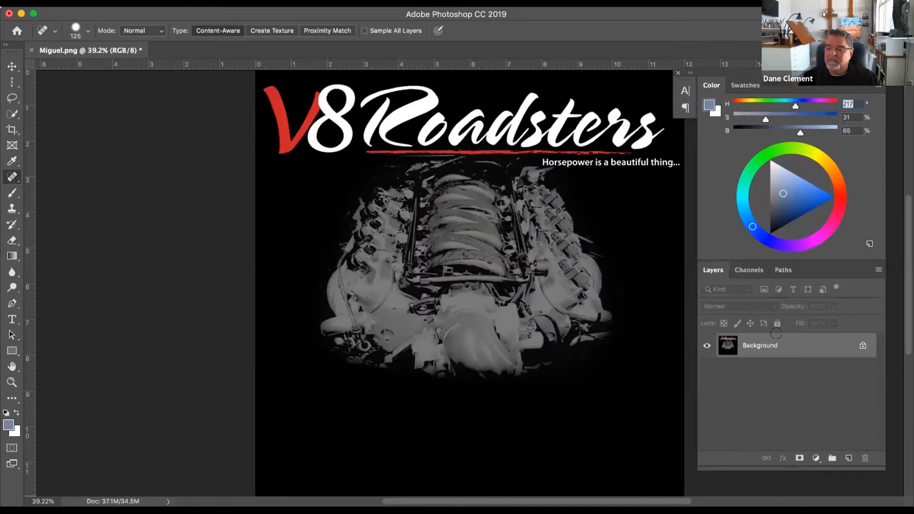
pyautogui.click(277, 7)
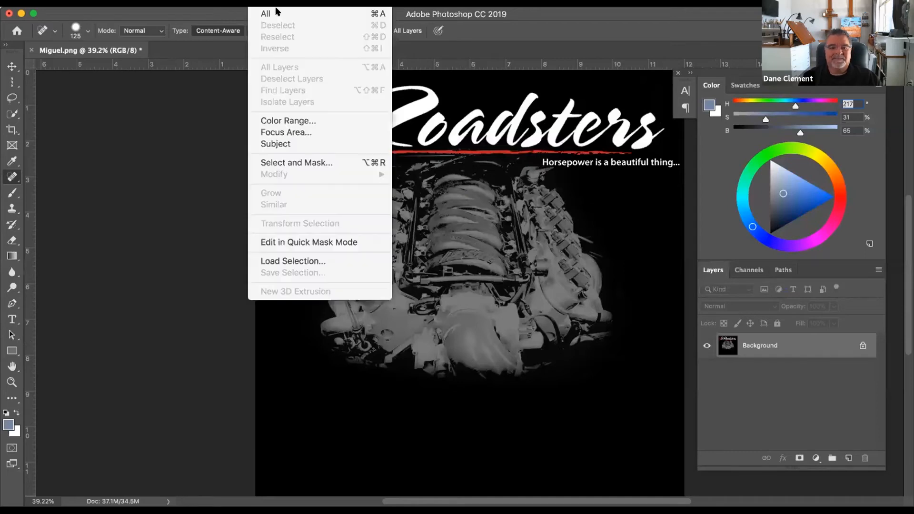
pyautogui.click(299, 261)
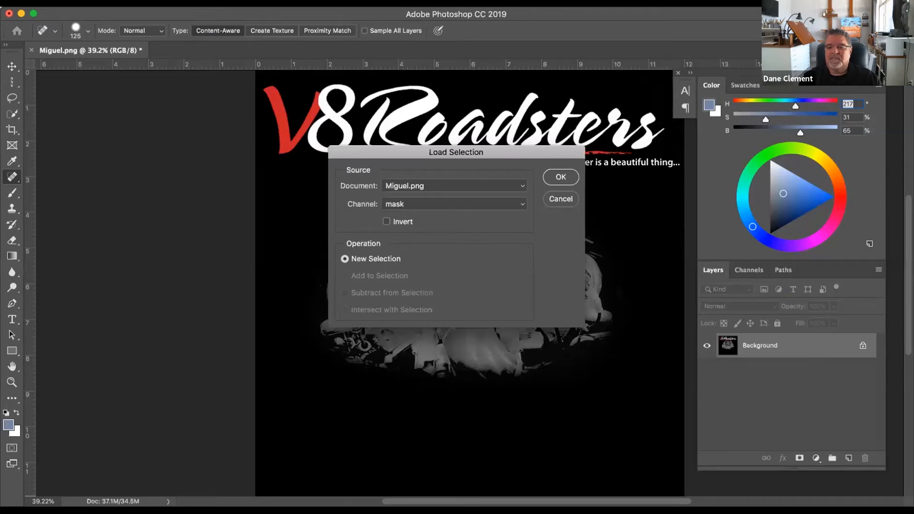
pyautogui.click(561, 178)
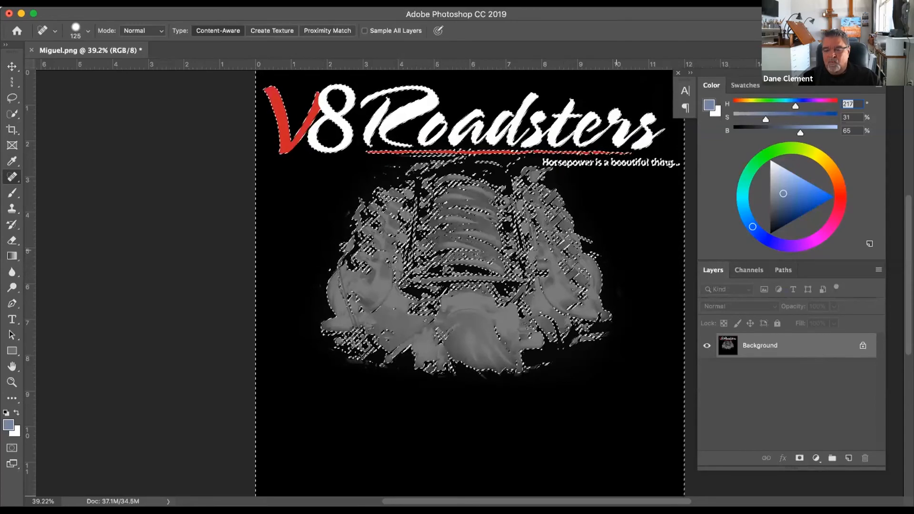
pyautogui.hscroll(5, 467, 281)
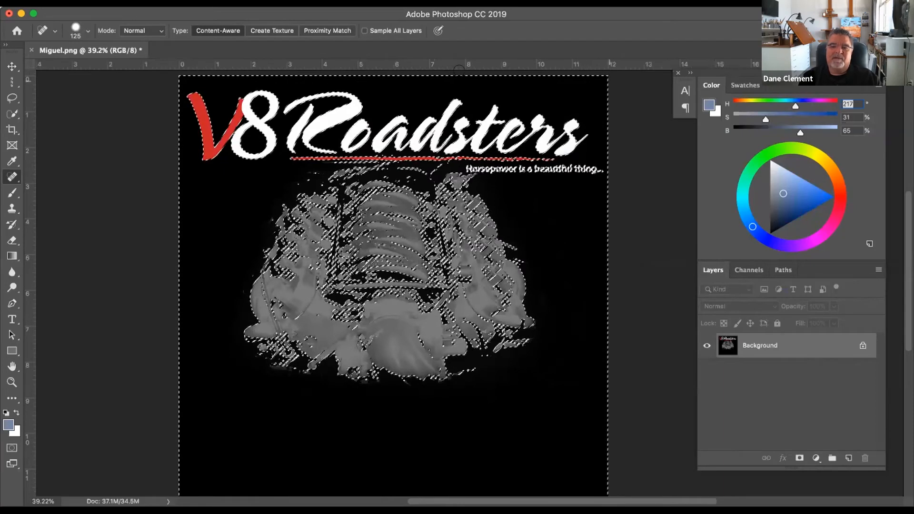
pyautogui.press('super+d')
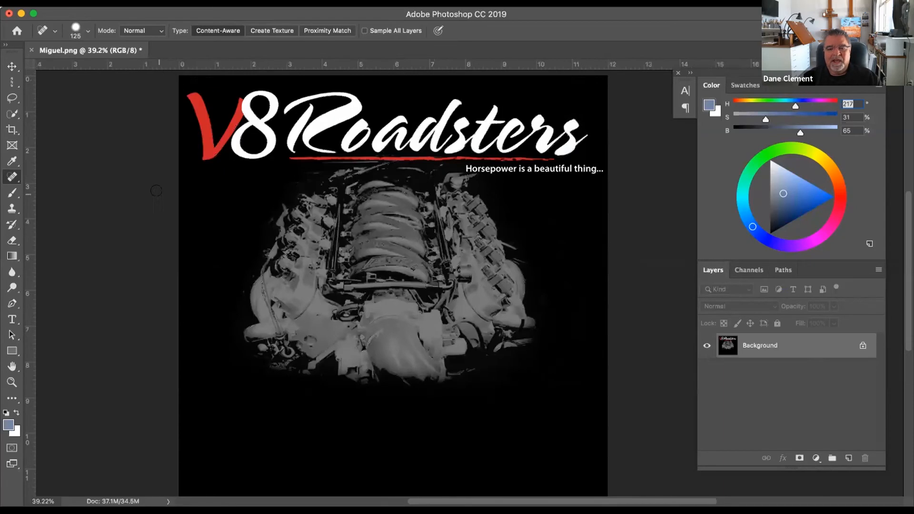
# - Create a new alpha channel and inspect its channel options without changing them
pyautogui.click(749, 270)
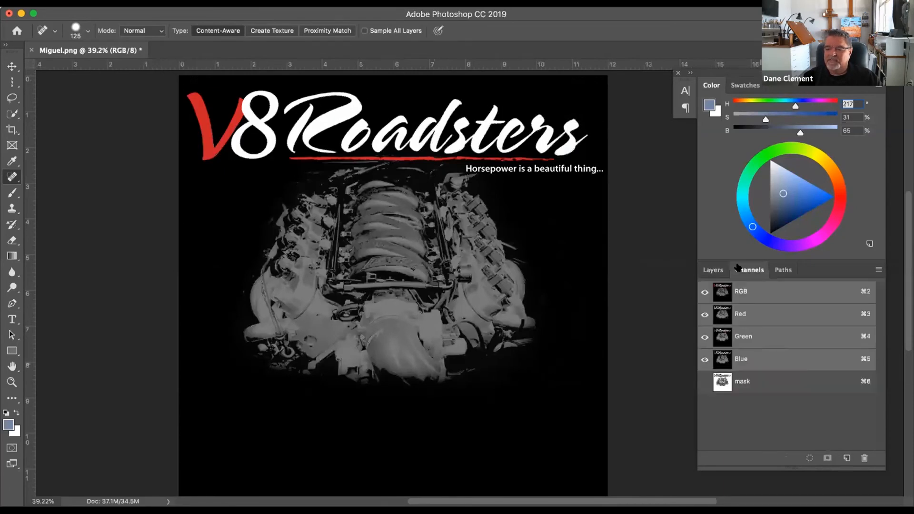
pyautogui.click(847, 458)
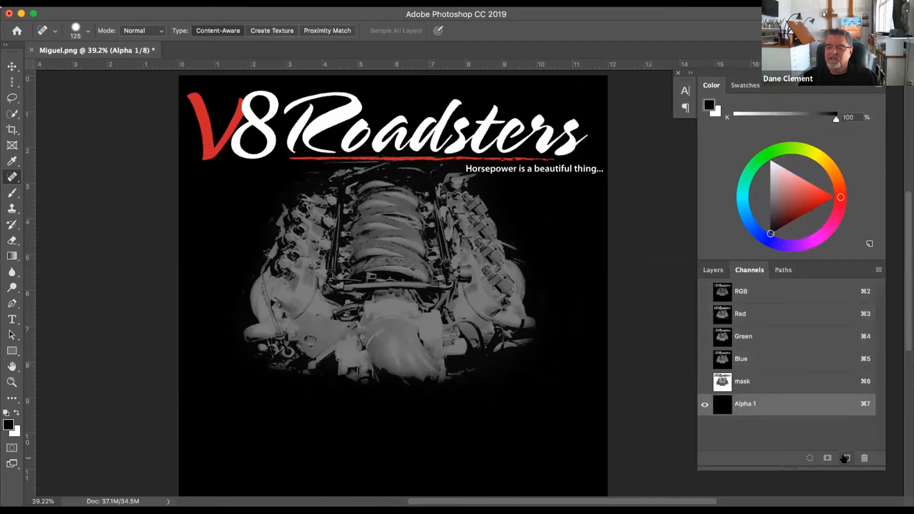
pyautogui.doubleClick(714, 405)
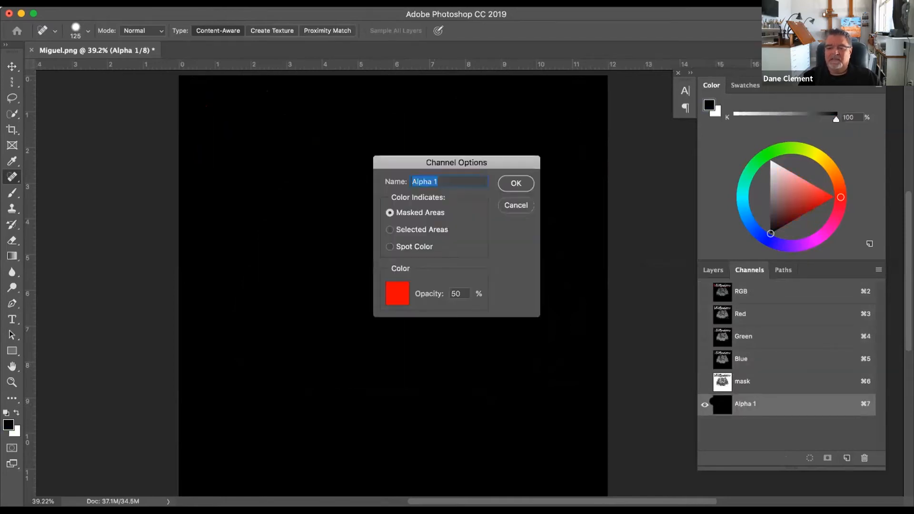
pyautogui.moveTo(480, 160); pyautogui.dragTo(582, 151)
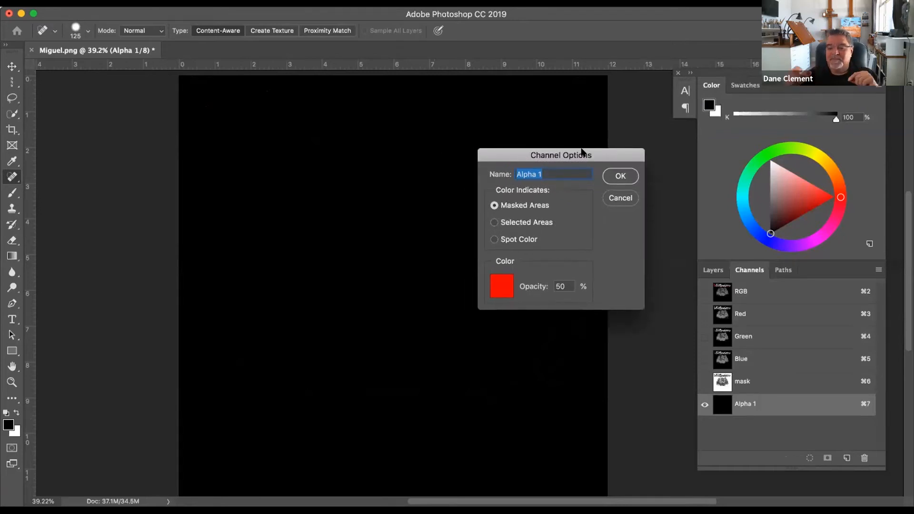
pyautogui.click(614, 193)
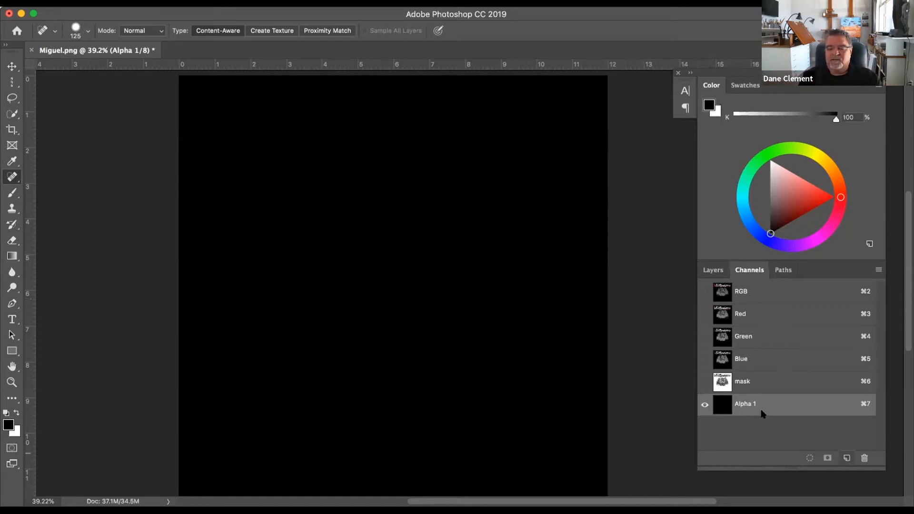
# - Set the Alpha 1 channel's color to indicate Selected Areas and delete that channel
pyautogui.doubleClick(732, 413)
pyautogui.click(495, 222)
pyautogui.click(628, 175)
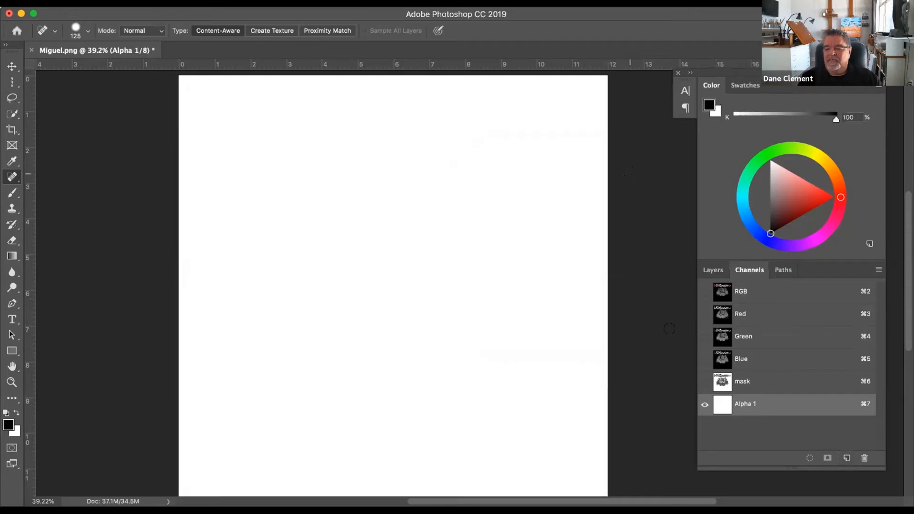
pyautogui.moveTo(722, 407); pyautogui.dragTo(865, 459)
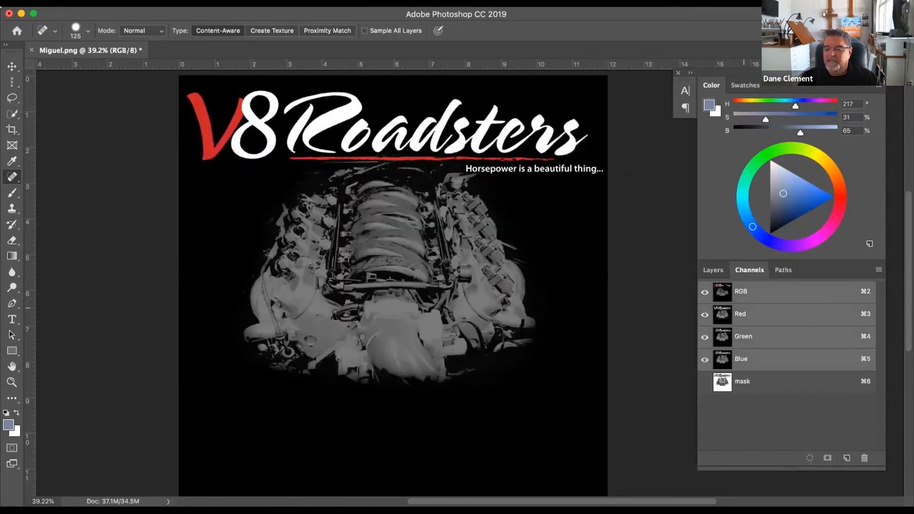
# - Set the mask channel's color to indicate Selected Areas and invert the channel
pyautogui.click(719, 385)
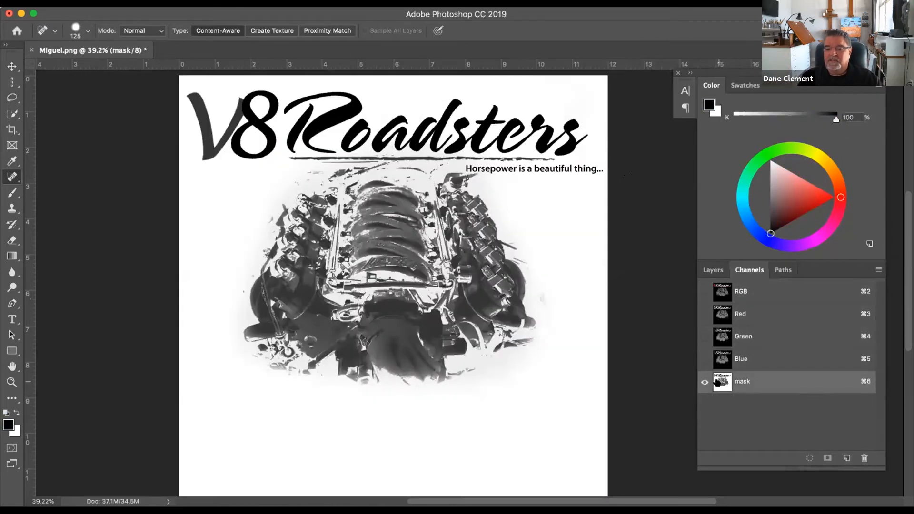
pyautogui.doubleClick(717, 383)
pyautogui.click(494, 223)
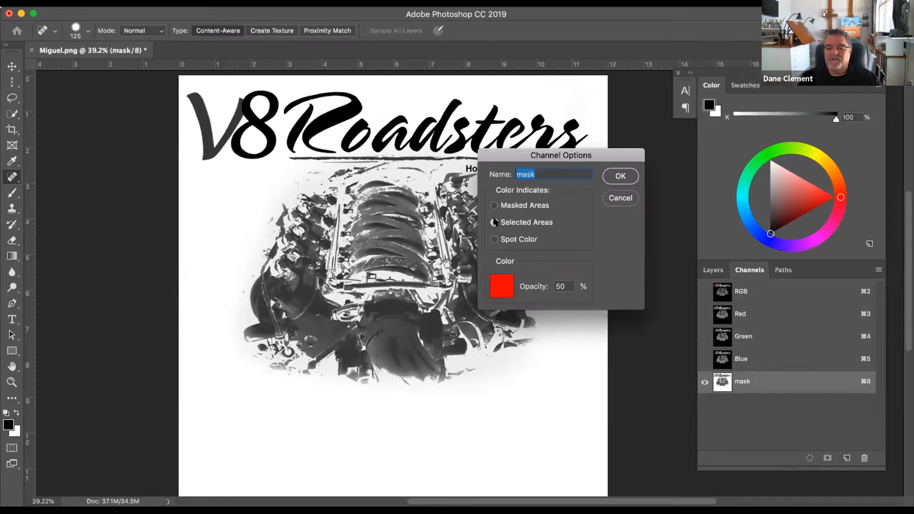
pyautogui.click(618, 176)
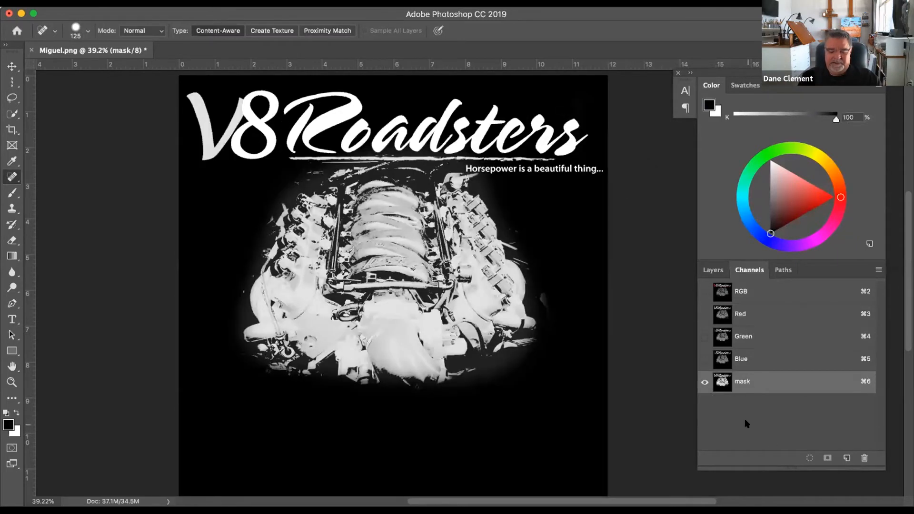
pyautogui.press('super+i')
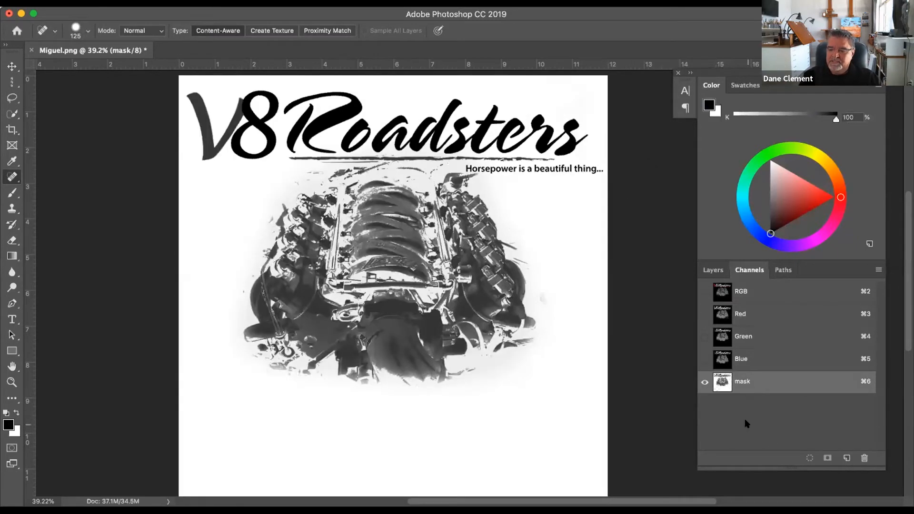
# - Return to the RGB composite and load the mask channel as a selection on the Background layer
pyautogui.click(713, 270)
pyautogui.click(750, 270)
pyautogui.click(734, 292)
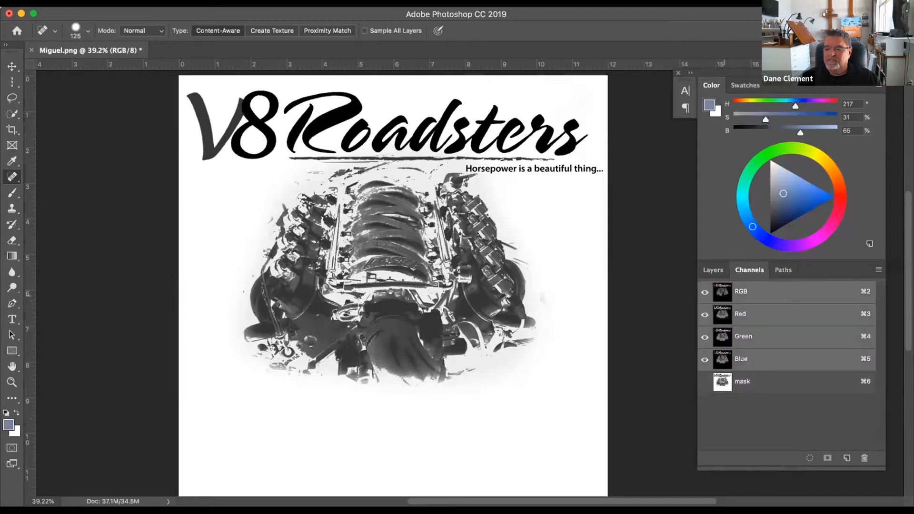
pyautogui.click(713, 271)
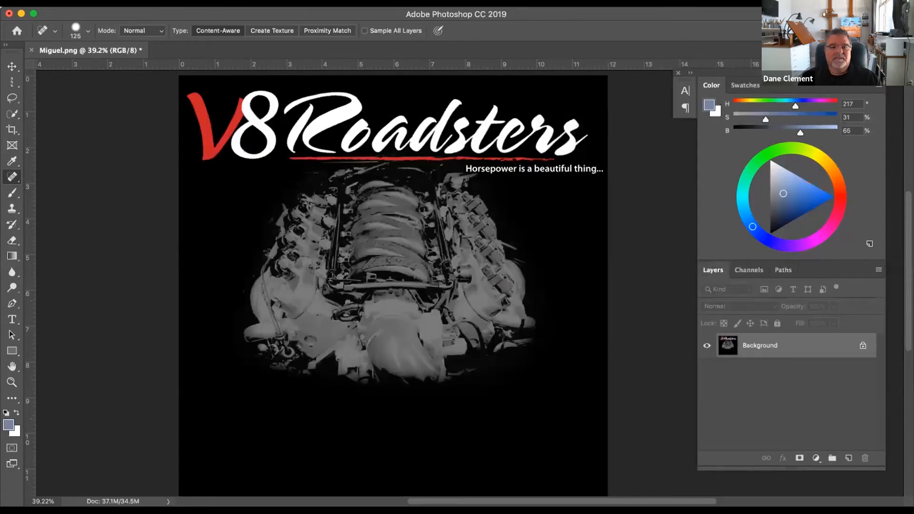
pyautogui.click(265, 3)
pyautogui.click(284, 260)
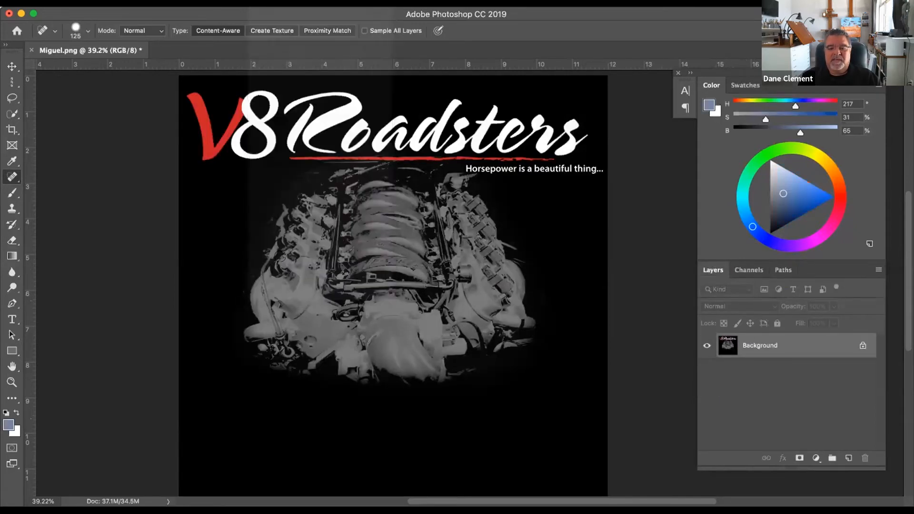
pyautogui.click(561, 179)
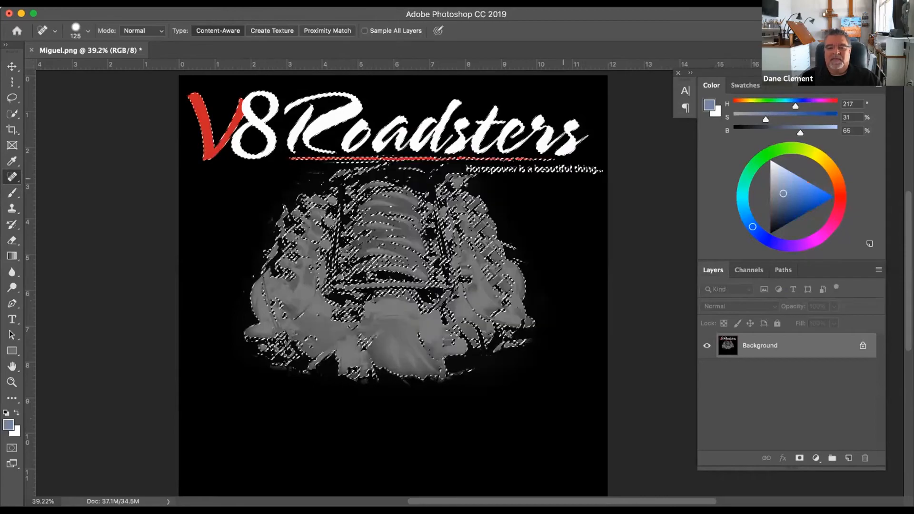
# - Copy the selected artwork to a new layer and hide the Background layer
pyautogui.scroll(2, 615, 124)
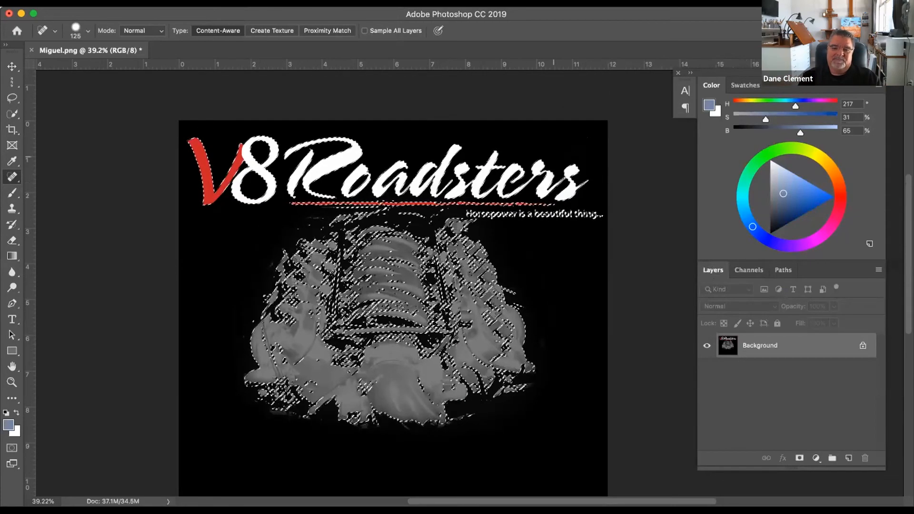
pyautogui.scroll(-3, 558, 246)
pyautogui.scroll(2, 557, 246)
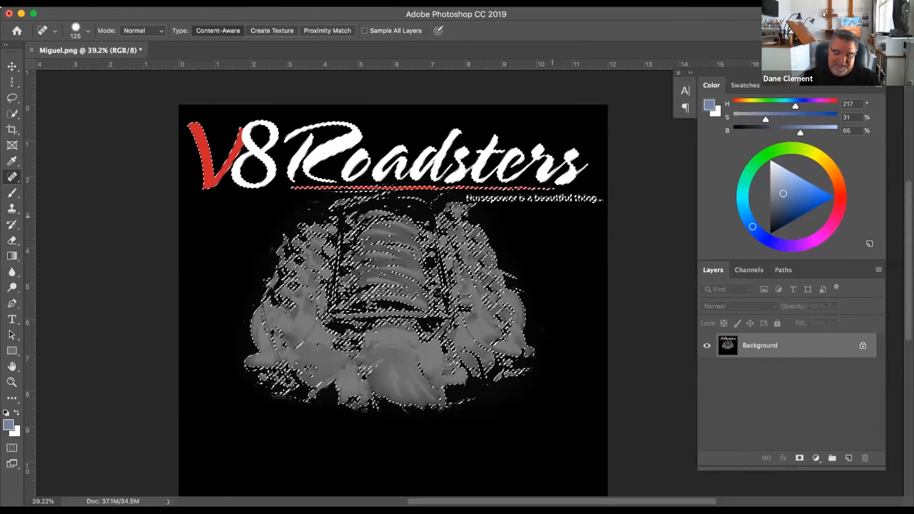
pyautogui.press('super+j')
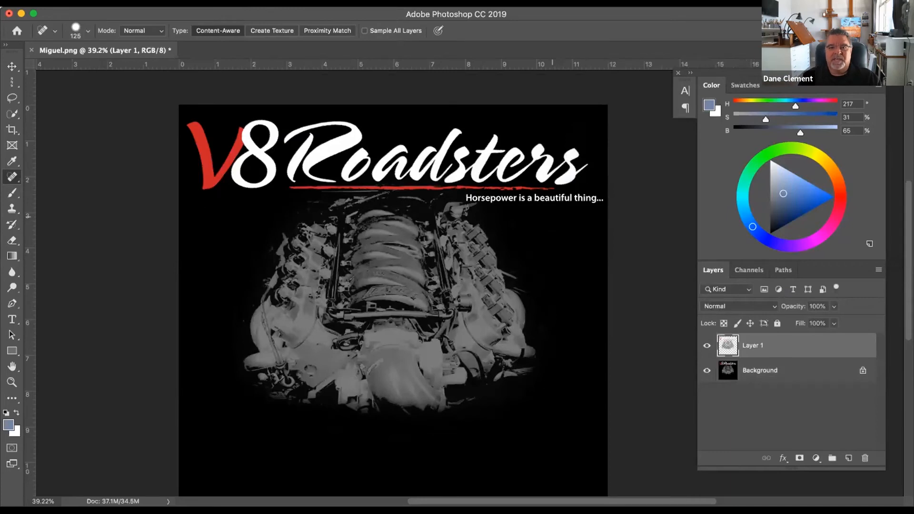
pyautogui.click(706, 371)
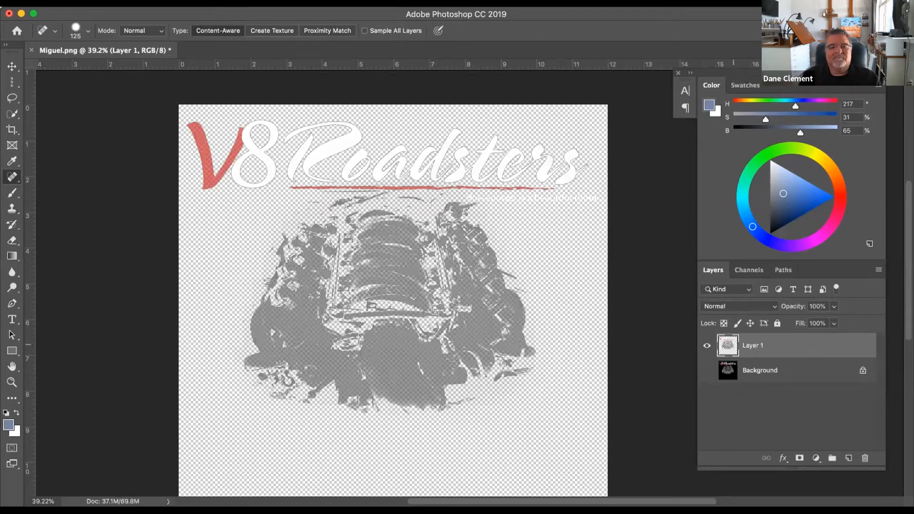
# - Apply the Remove Black Matte matting command to Layer 1
pyautogui.click(198, 3)
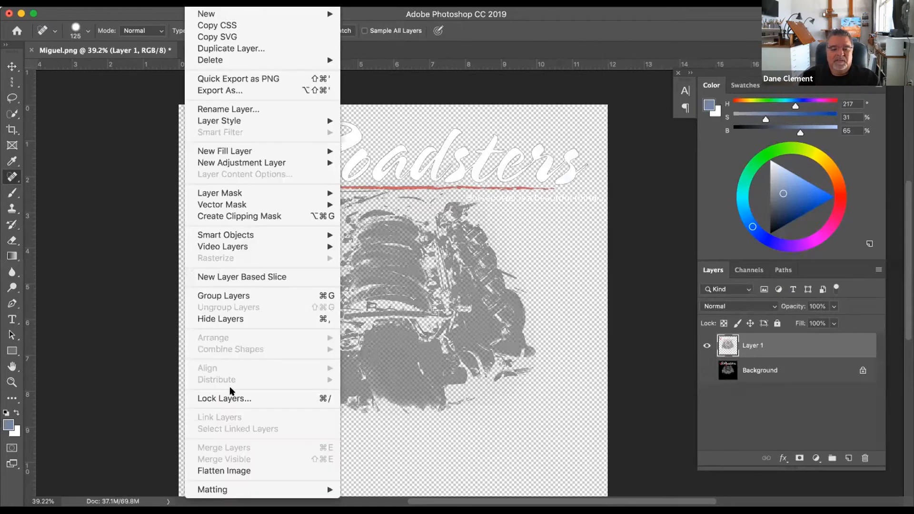
pyautogui.moveTo(230, 486)
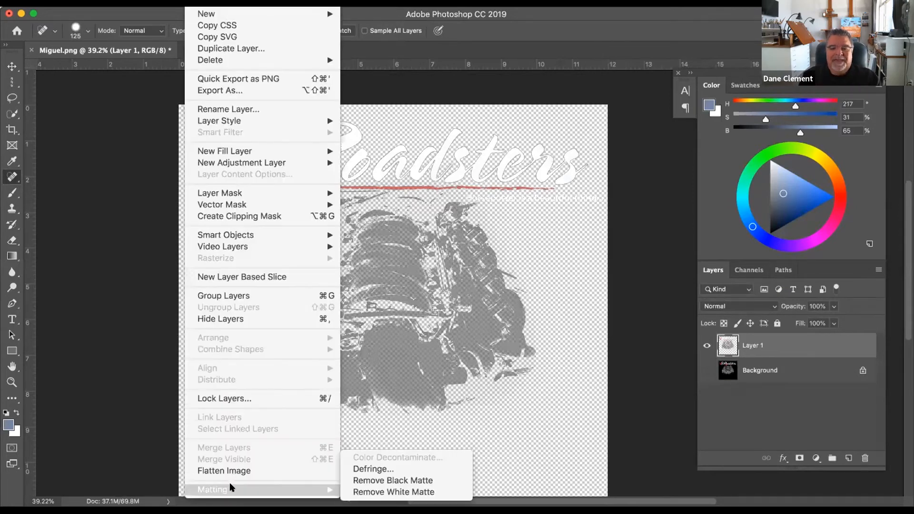
pyautogui.click(399, 481)
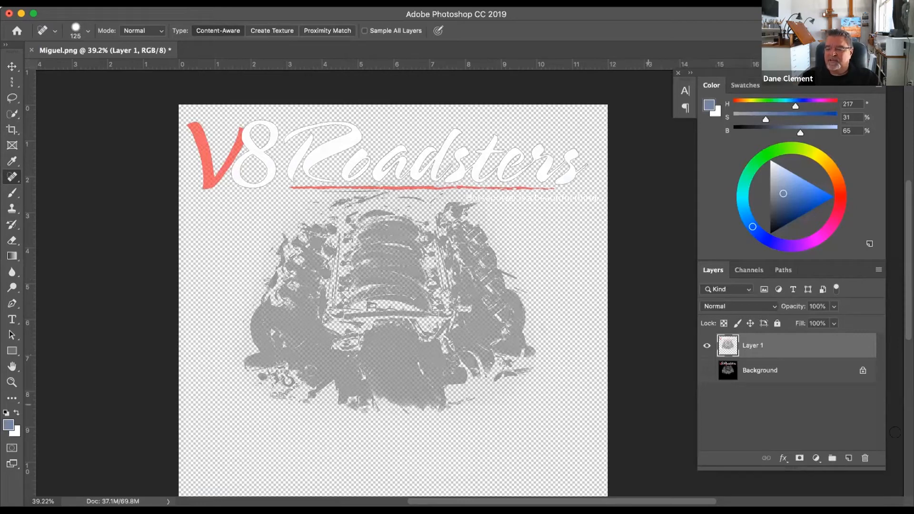
# - Add a new layer below Layer 1 and fill it with the default black foreground color
pyautogui.click(851, 459)
pyautogui.moveTo(725, 347); pyautogui.dragTo(728, 384)
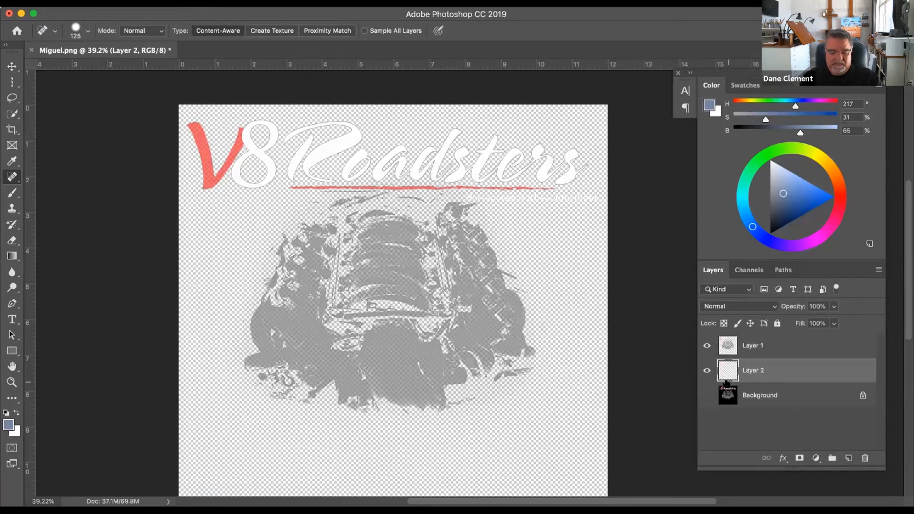
pyautogui.press('d')
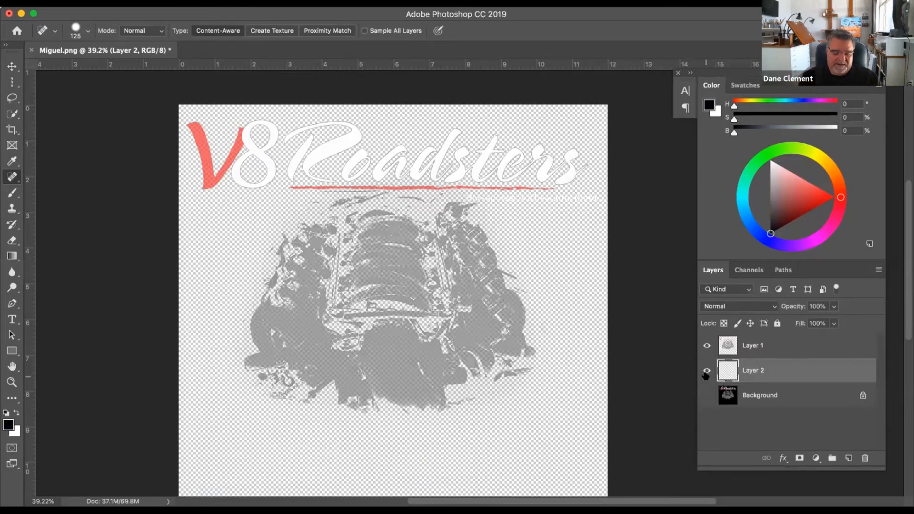
pyautogui.hotkey('alt', 'BackSpace')
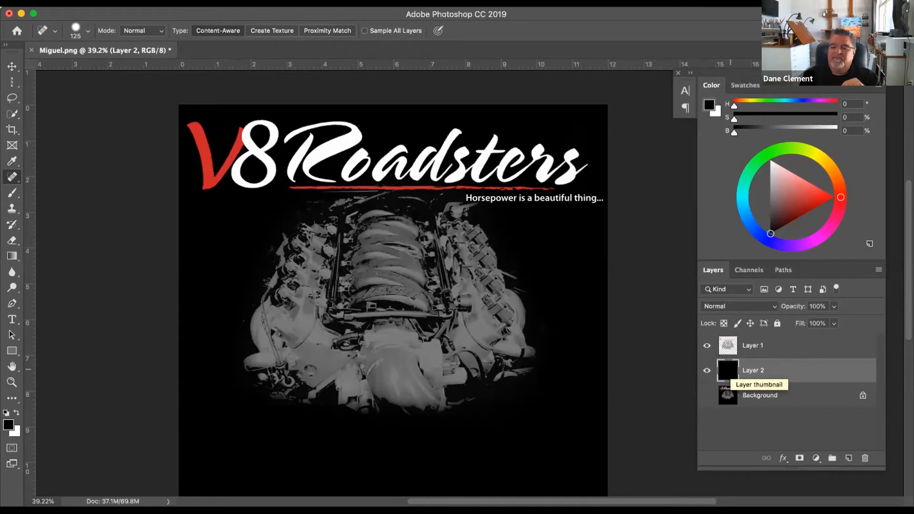
# - Compare the knocked-out artwork with the original by hiding Layer 2, showing the Background, and hiding Layer 1
pyautogui.click(701, 370)
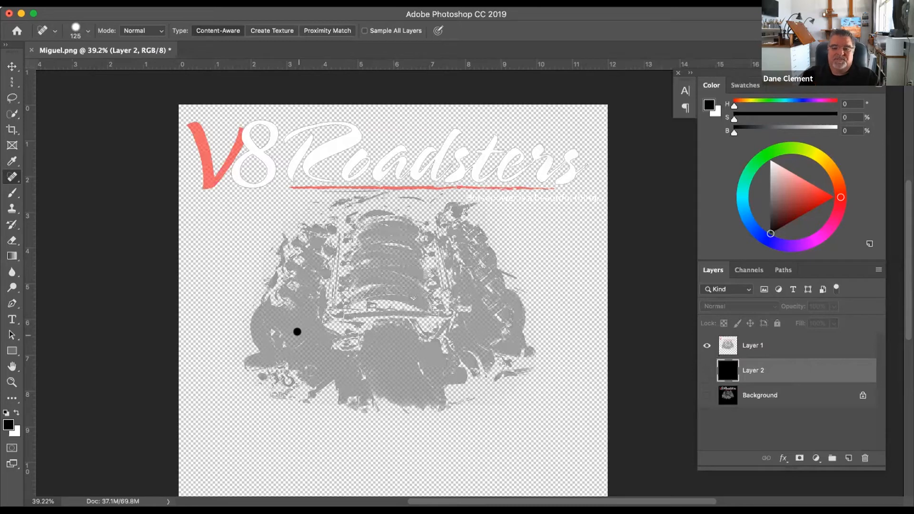
pyautogui.scroll(1, 380, 317)
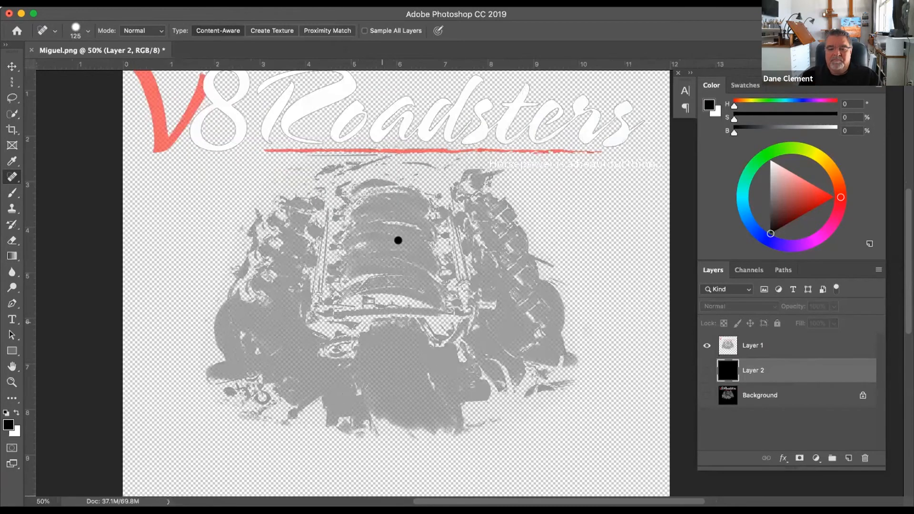
pyautogui.click(707, 395)
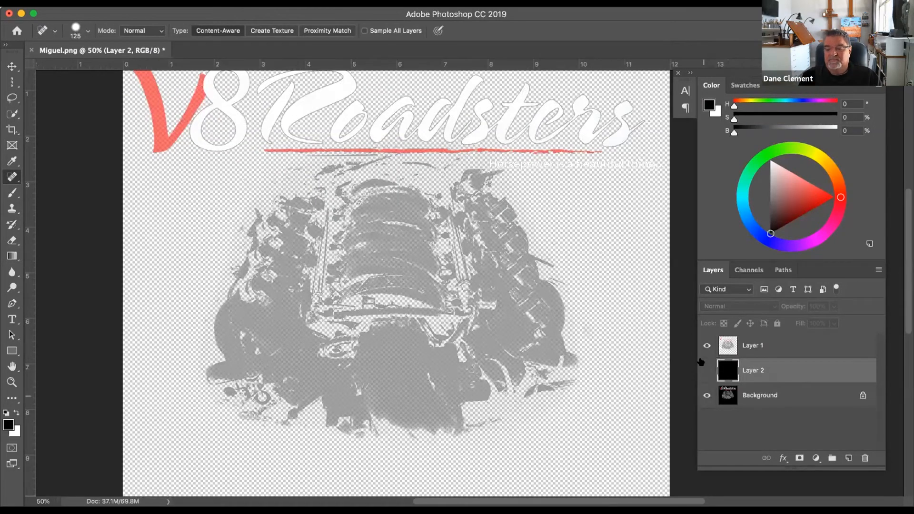
pyautogui.click(707, 346)
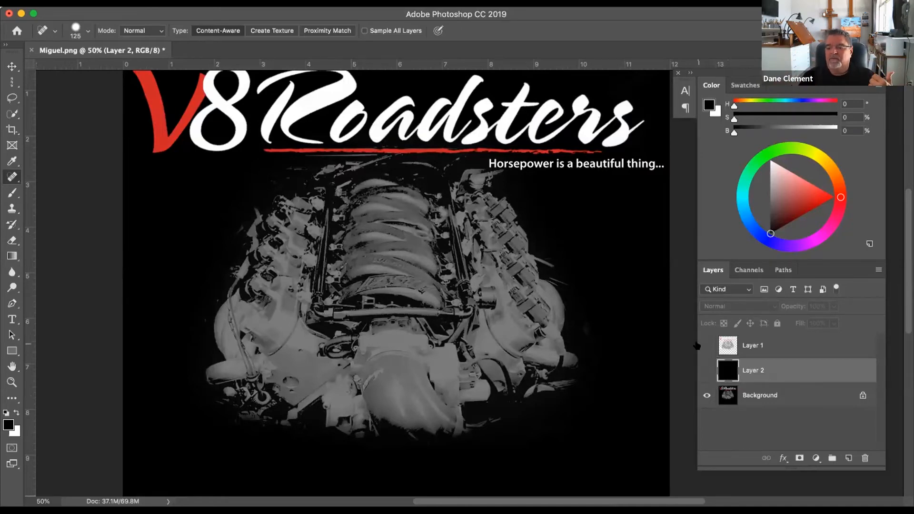
# - Show Layer 1 with the Background hidden and toggle Layer 2 to compare the knocked-out artwork on black and on transparency
pyautogui.click(708, 346)
pyautogui.click(707, 370)
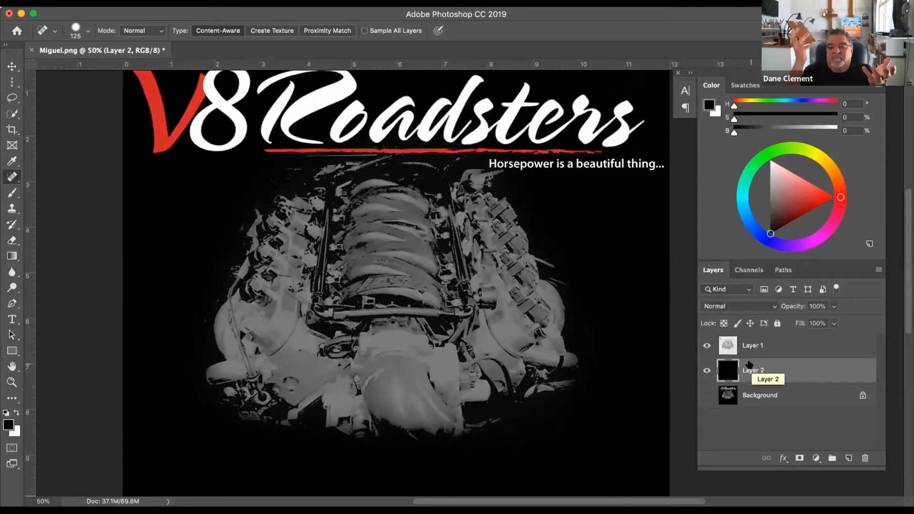
pyautogui.click(707, 372)
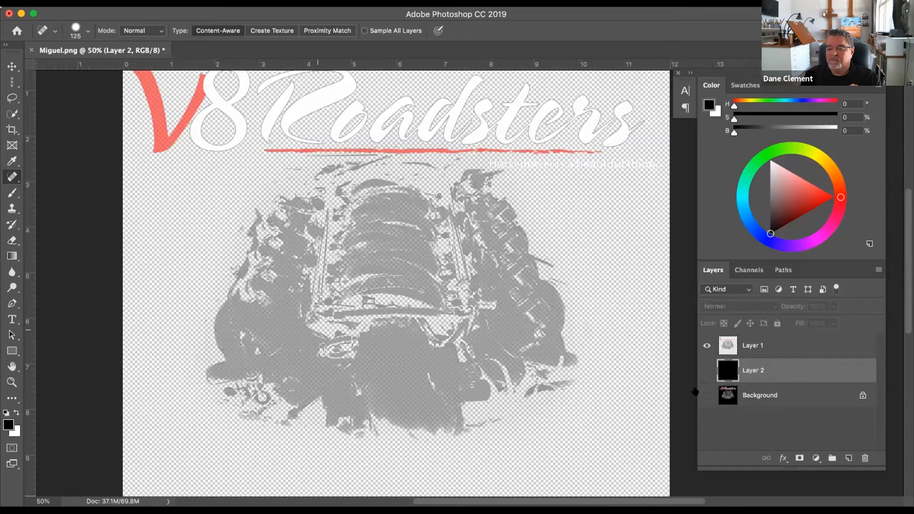
pyautogui.click(707, 371)
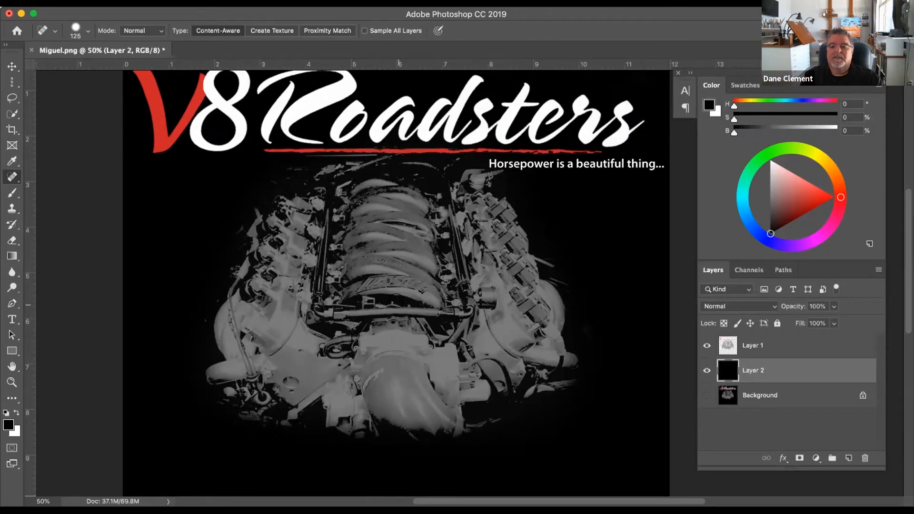
pyautogui.scroll(3, 455, 194)
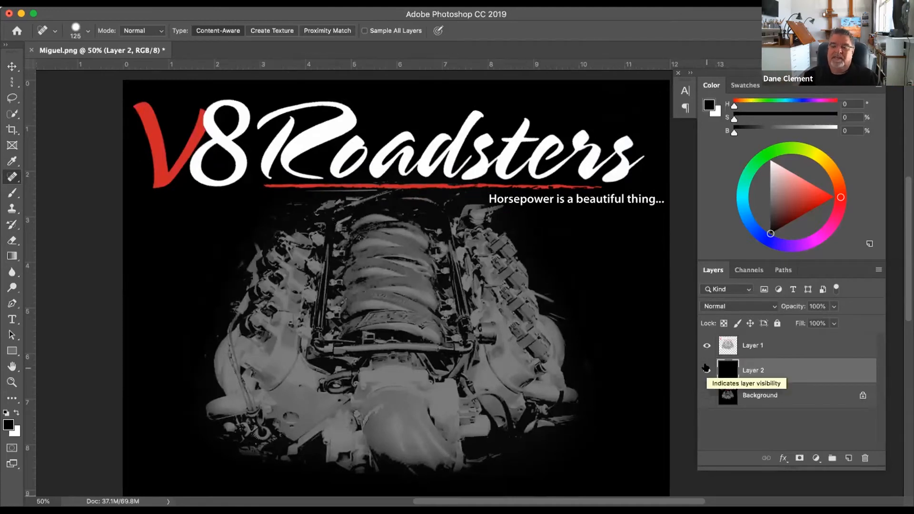
pyautogui.click(706, 368)
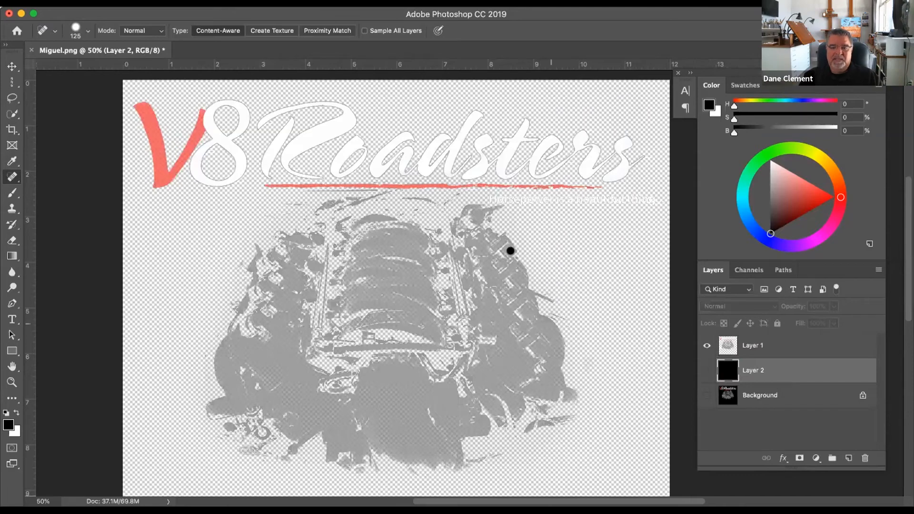
pyautogui.scroll(1, 348, 139)
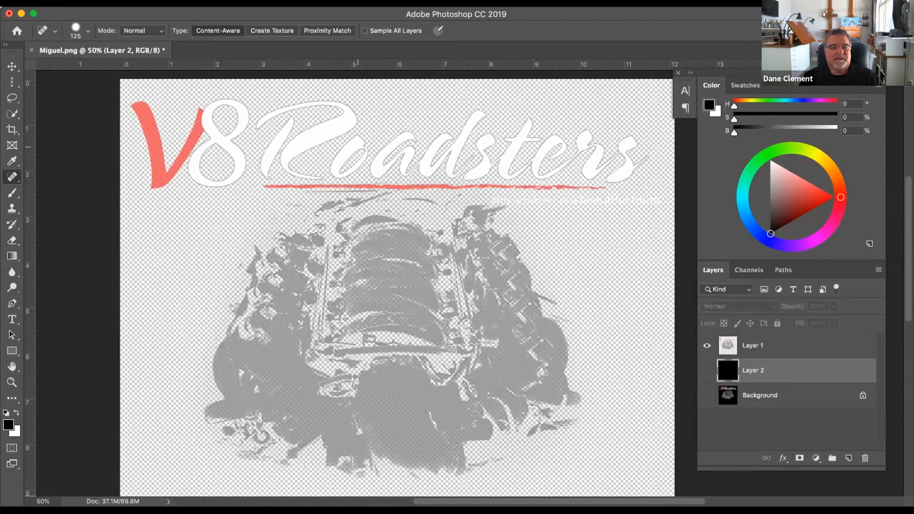
# - Select the white "8 Roadsters" lettering on Layer 1 with the Magic Wand tool, adding each letter to the selection
pyautogui.click(12, 67)
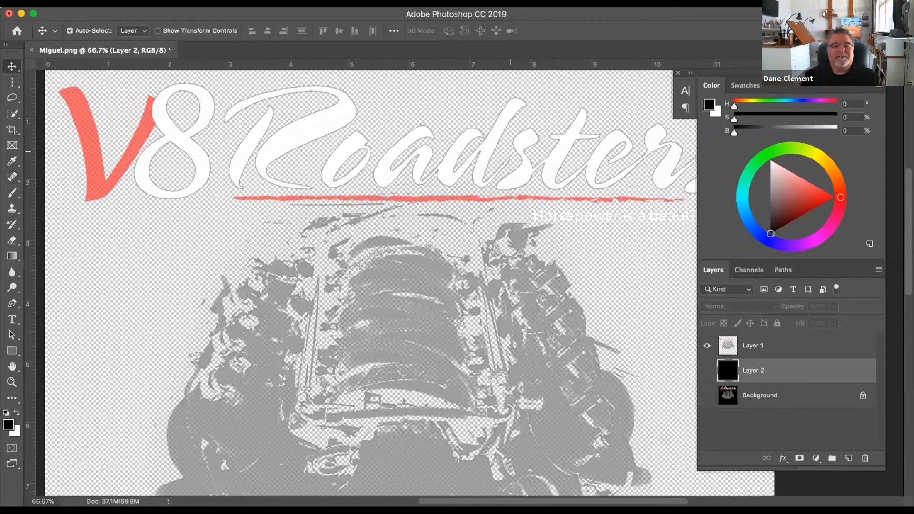
pyautogui.click(11, 113)
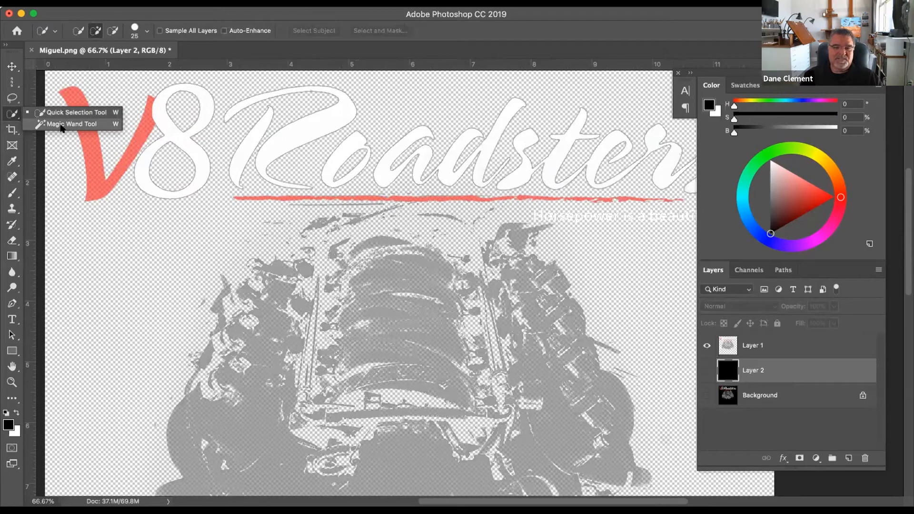
pyautogui.click(61, 124)
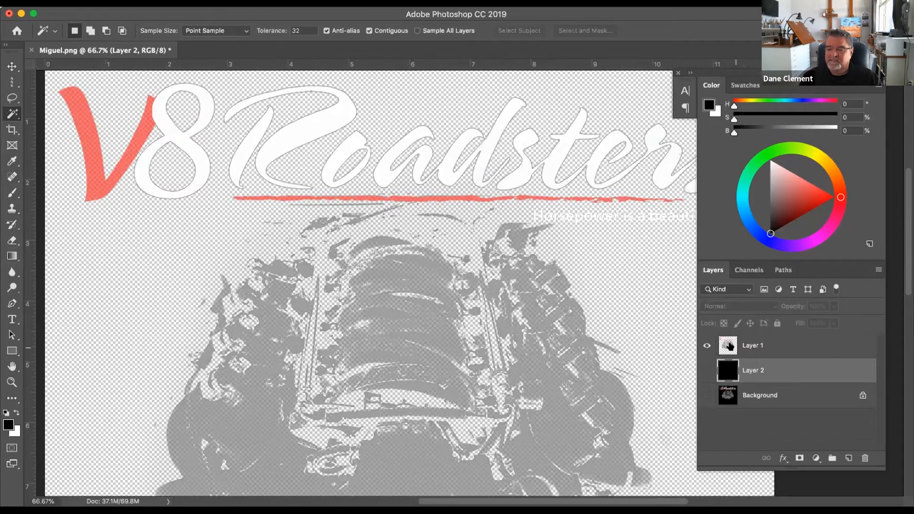
pyautogui.click(733, 344)
pyautogui.click(309, 126)
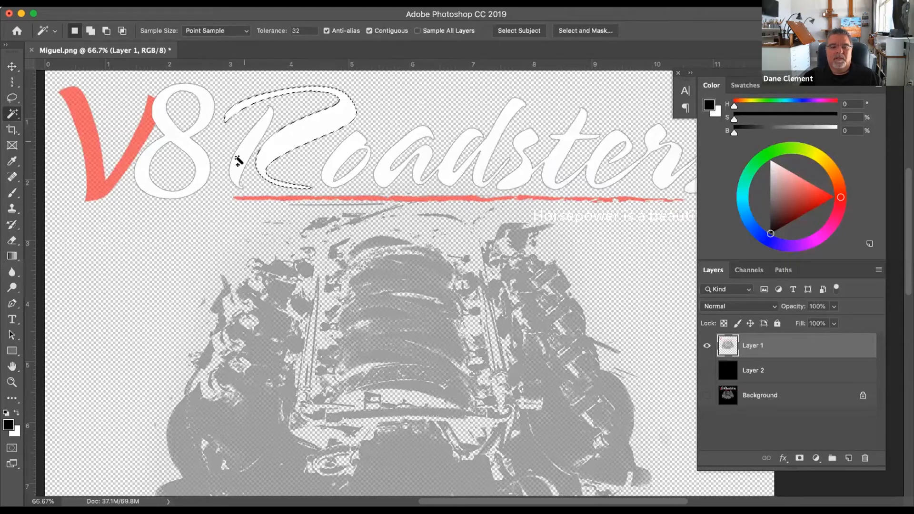
pyautogui.keyDown('shift'); pyautogui.click(165, 128); pyautogui.keyUp('shift')
pyautogui.keyDown('shift'); pyautogui.click(360, 152); pyautogui.keyUp('shift')
pyautogui.keyDown('shift'); pyautogui.click(384, 177); pyautogui.keyUp('shift')
pyautogui.keyDown('shift'); pyautogui.click(472, 170); pyautogui.keyUp('shift')
pyautogui.keyDown('shift'); pyautogui.click(519, 176); pyautogui.keyUp('shift')
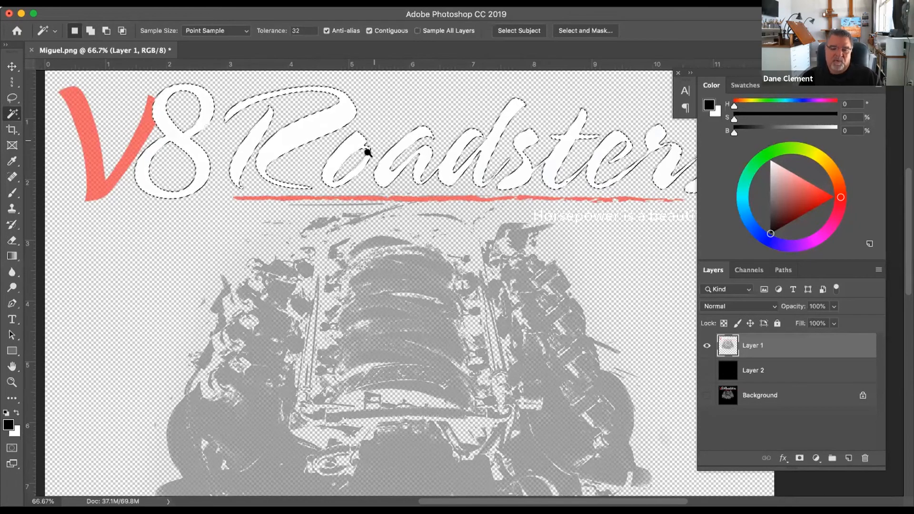
# - Check the lettering's edges up close and expand the selection by 4 pixels
pyautogui.keyDown('super'); pyautogui.click(332, 130); pyautogui.keyUp('super')
pyautogui.keyDown('super'); pyautogui.click(369, 121); pyautogui.keyUp('super')
pyautogui.moveTo(392, 110); pyautogui.dragTo(400, 230)
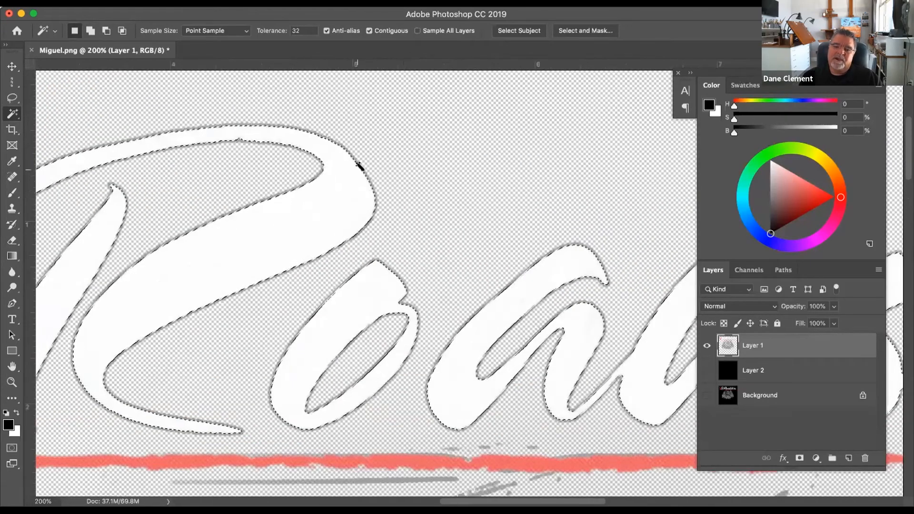
pyautogui.click(263, 3)
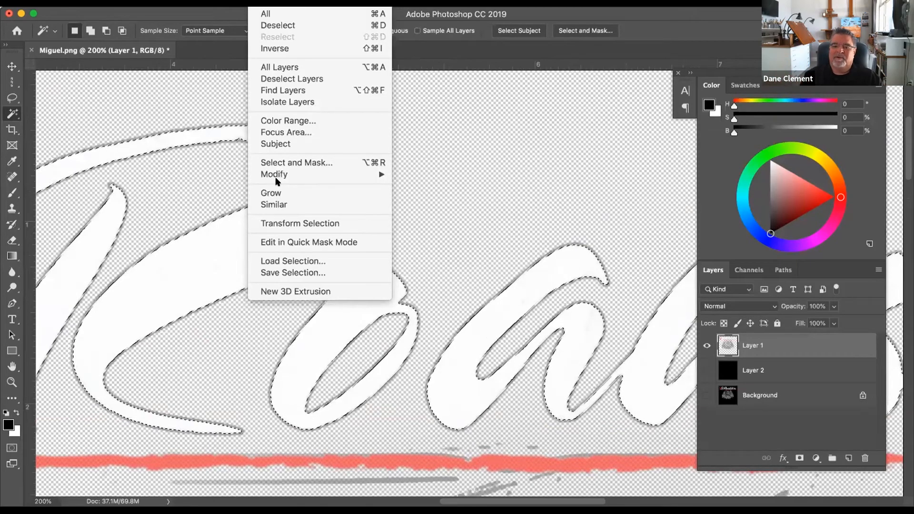
pyautogui.moveTo(278, 172)
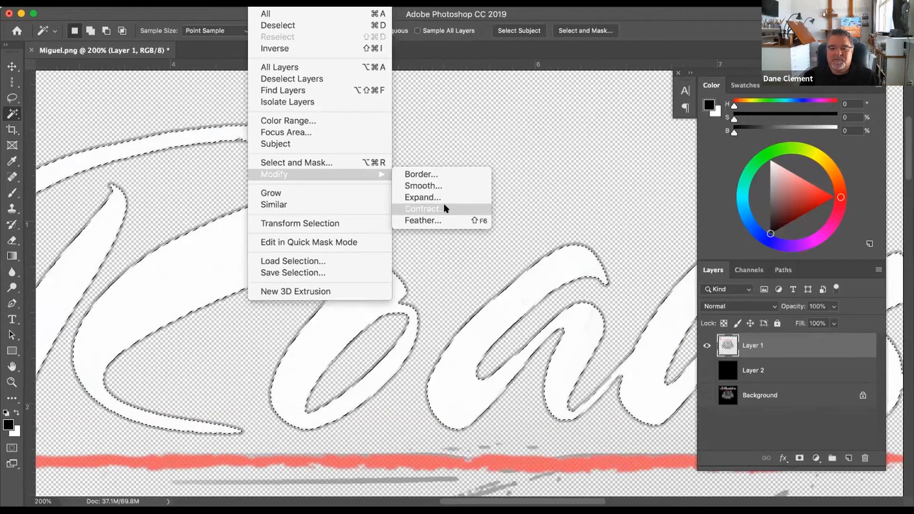
pyautogui.click(426, 196)
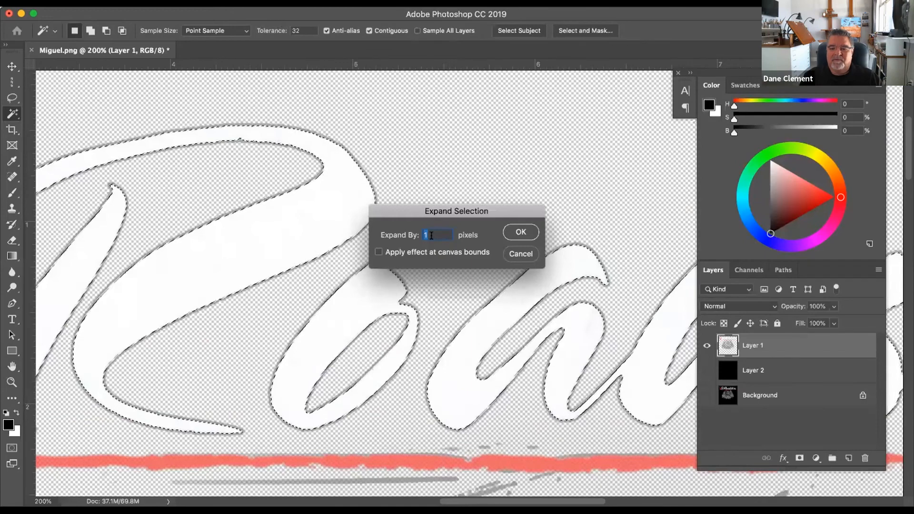
pyautogui.write('4')
pyautogui.click(521, 232)
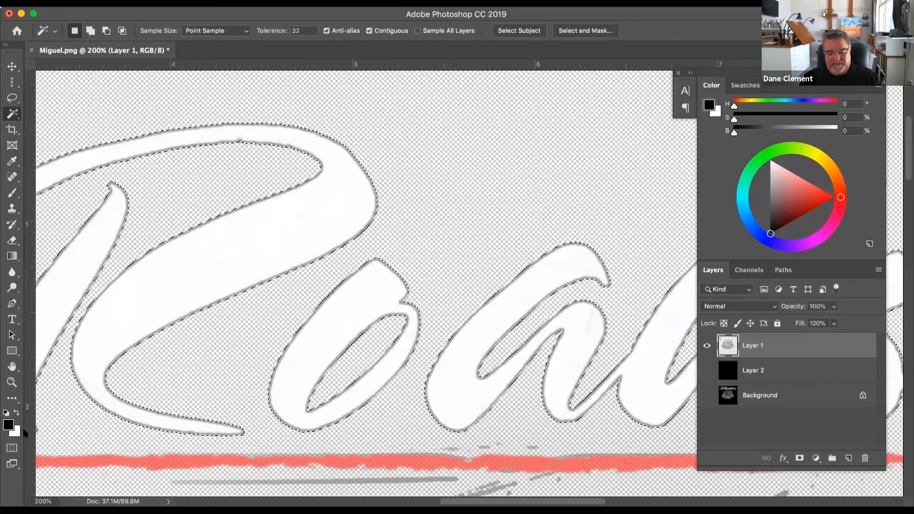
# - Make white the foreground color, fill the expanded lettering selection on Layer 1 with it, and deselect
pyautogui.press('x')
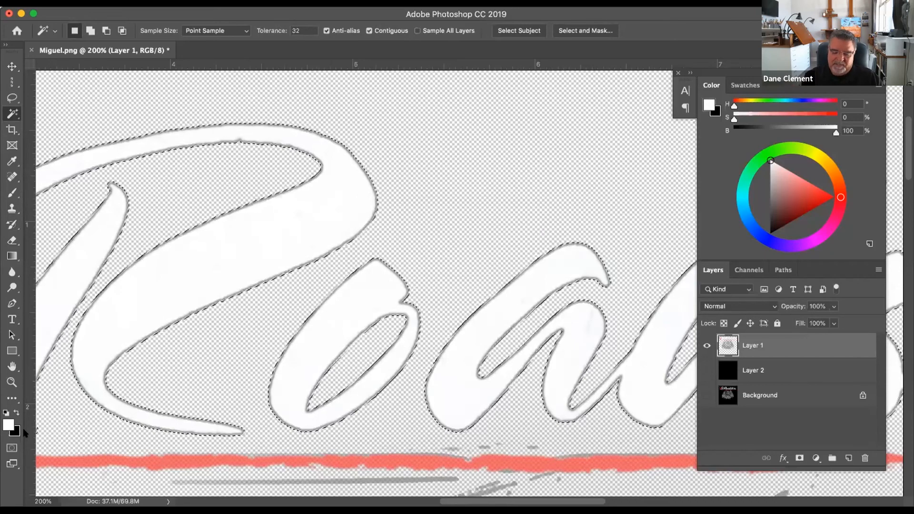
pyautogui.hotkey('alt', 'BackSpace')
pyautogui.press('super+d')
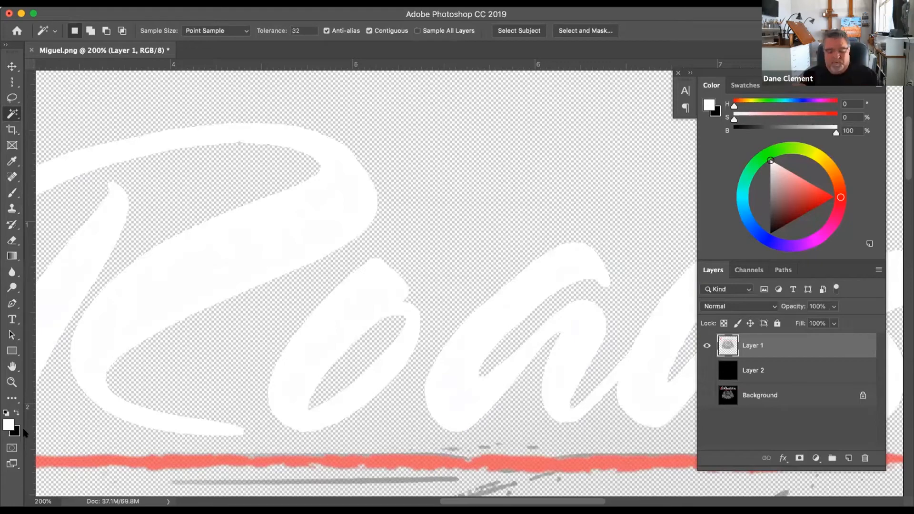
# - Review the whole artwork with the refilled lettering over the black layer, and hide Layer 2 again
pyautogui.press('super+0')
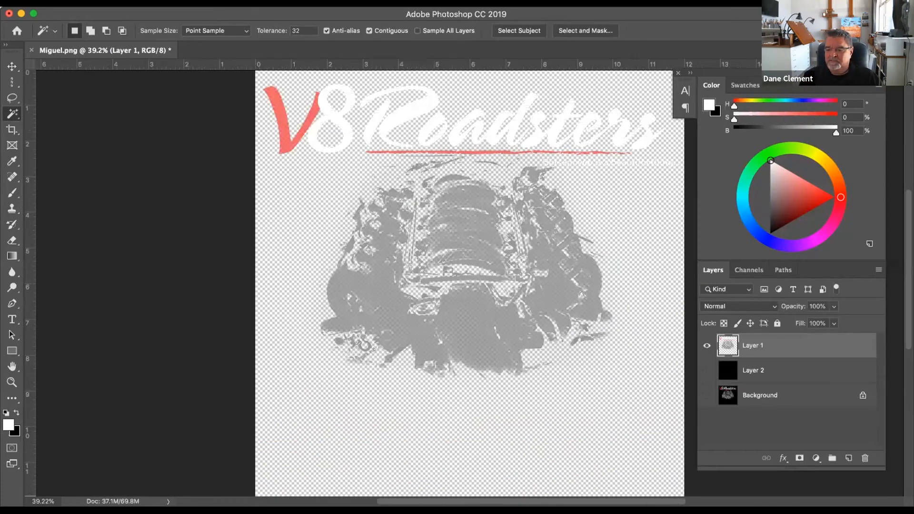
pyautogui.click(707, 371)
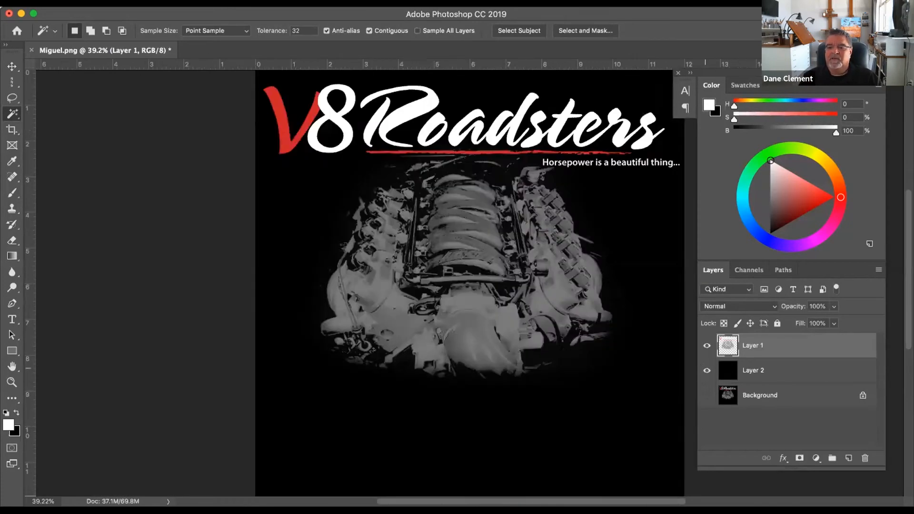
pyautogui.moveTo(521, 276); pyautogui.dragTo(422, 299)
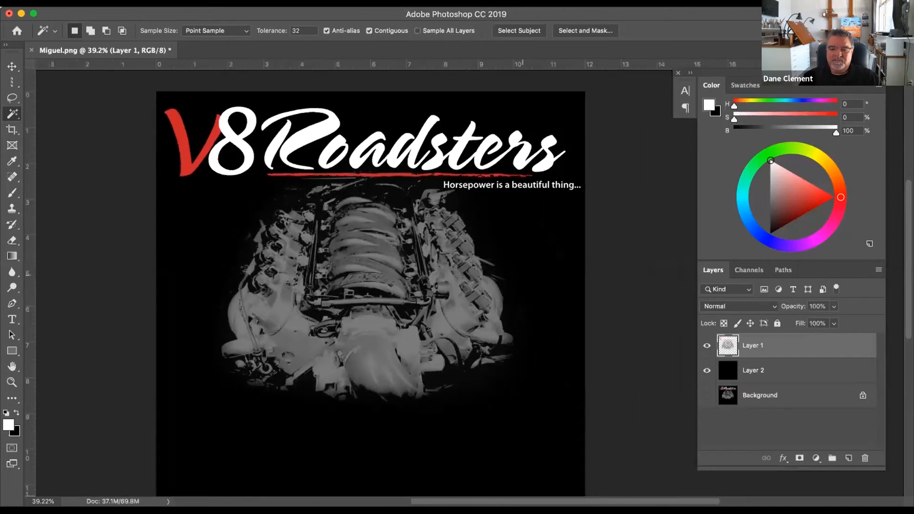
pyautogui.click(707, 371)
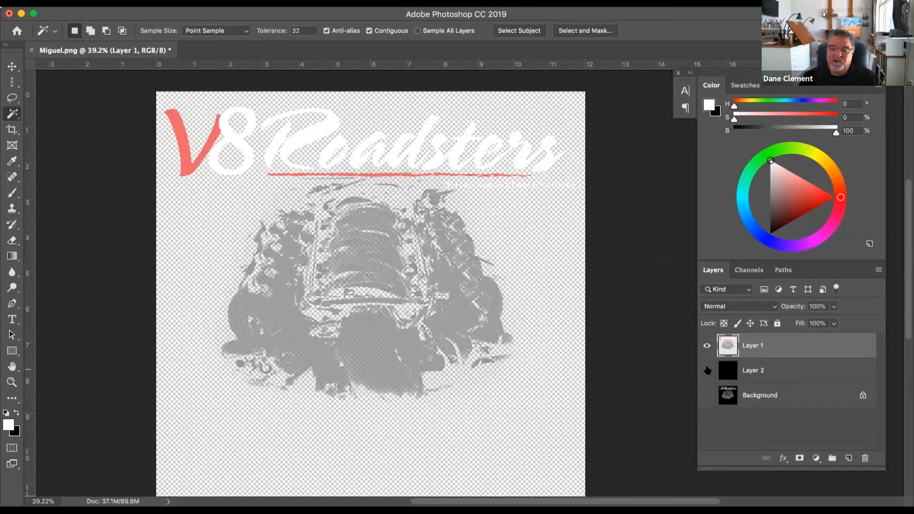
pyautogui.click(103, 3)
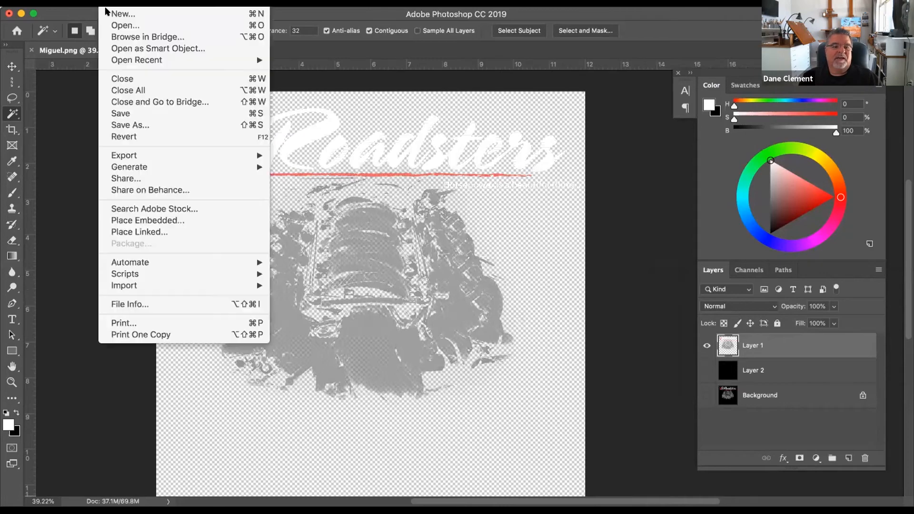
pyautogui.click(128, 125)
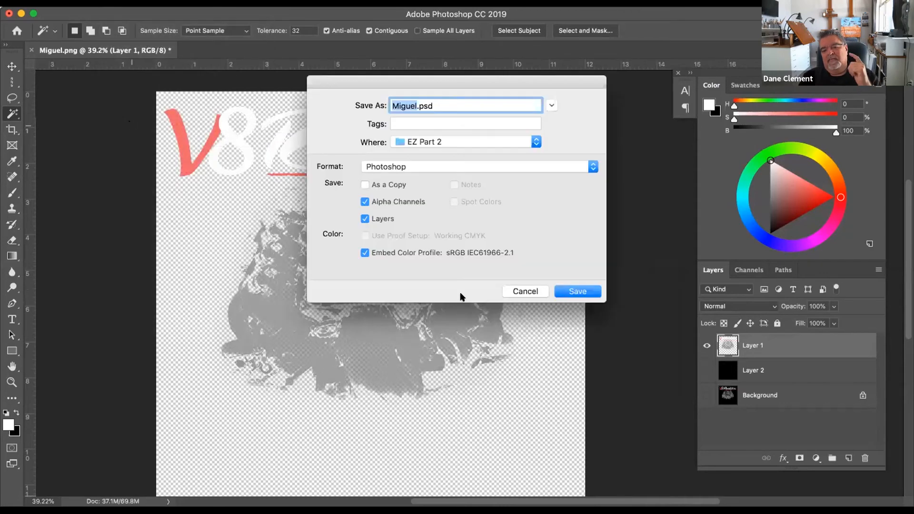
pyautogui.click(402, 166)
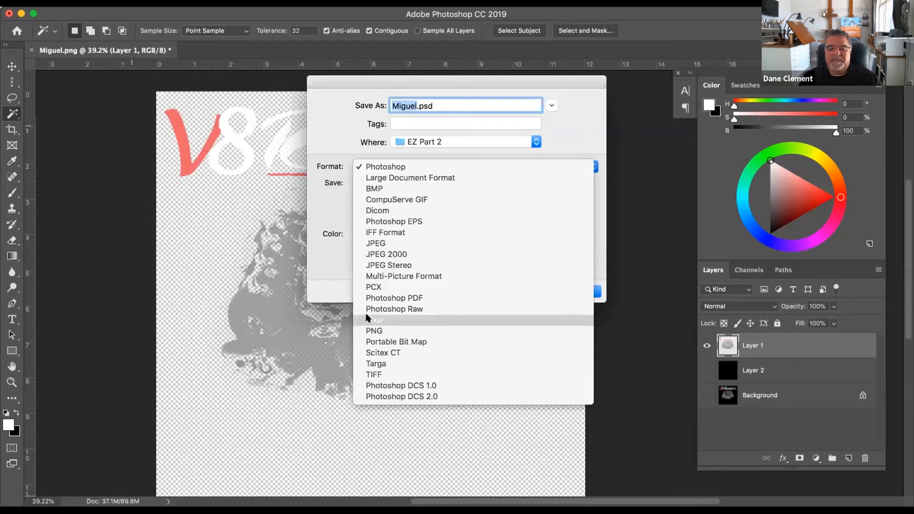
pyautogui.click(375, 330)
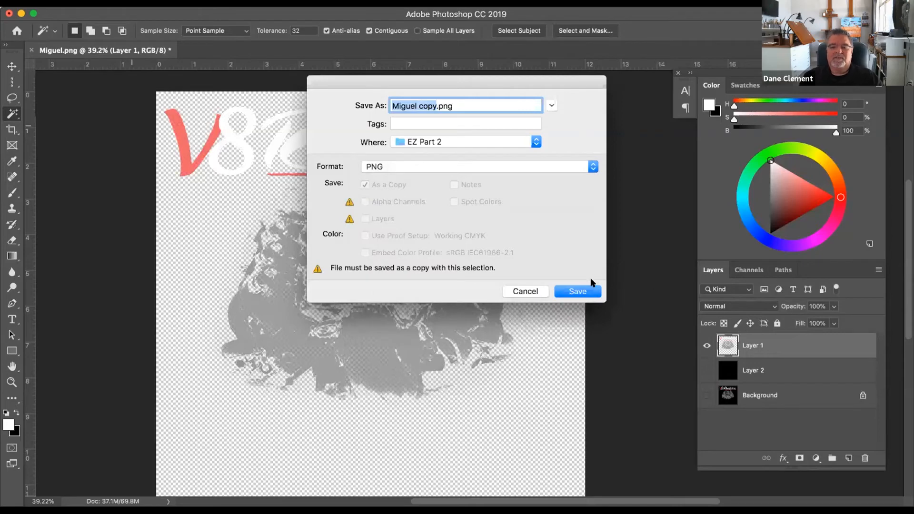
pyautogui.click(537, 292)
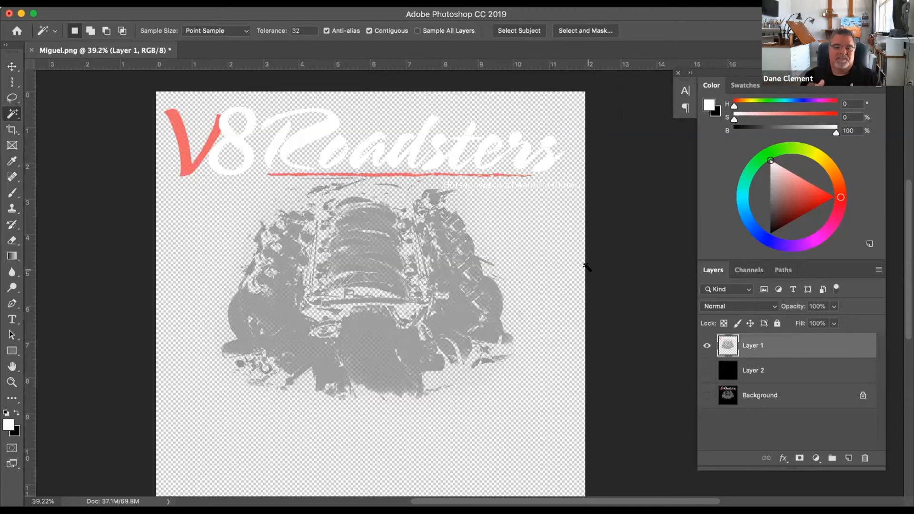
# - Show the black Layer 2 behind the artwork
pyautogui.click(704, 371)
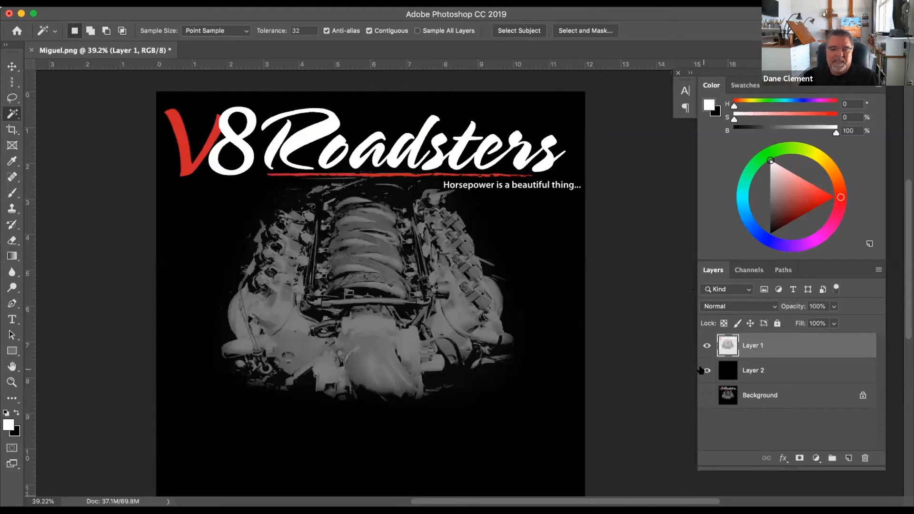
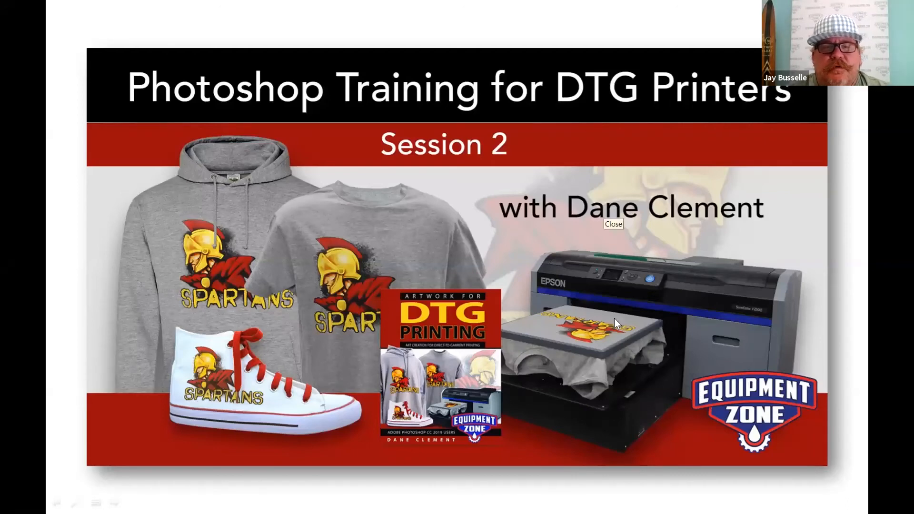
pyautogui.click(741, 394)
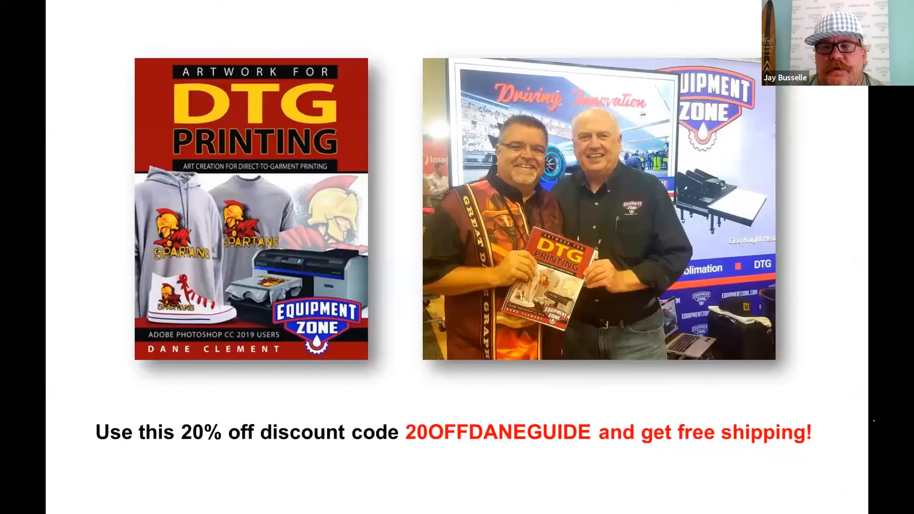